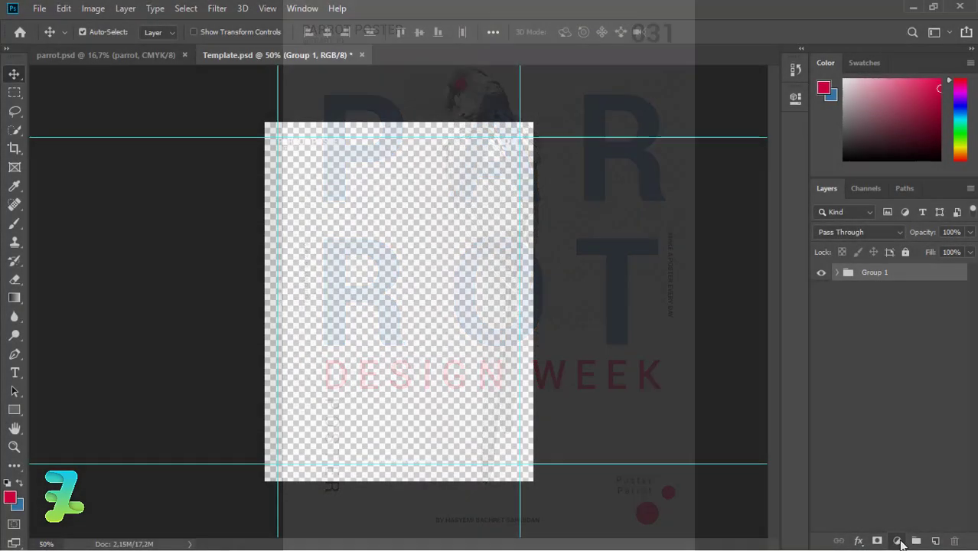
# Add a light grey (#d6d3d4) Solid Color fill layer and move it below Group 1
pyautogui.click(898, 540)
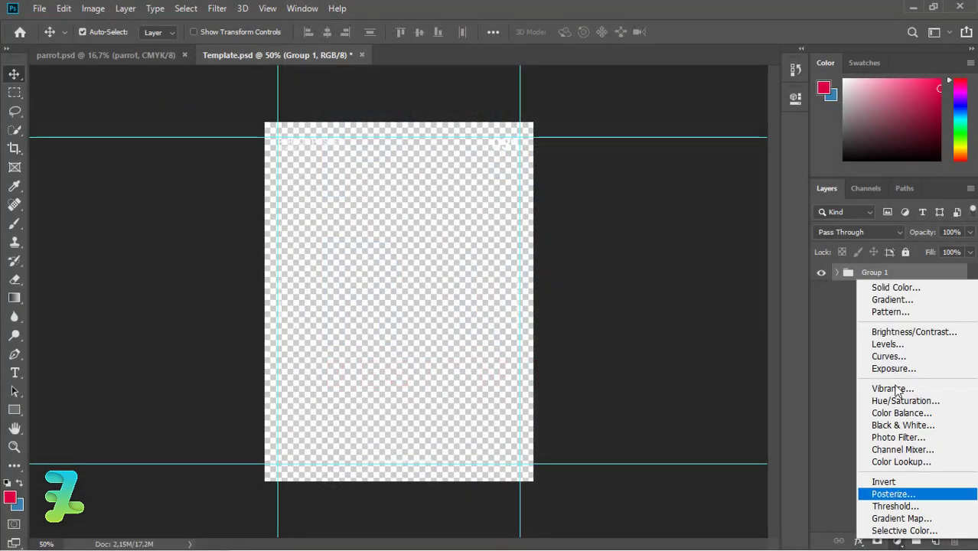
pyautogui.click(895, 288)
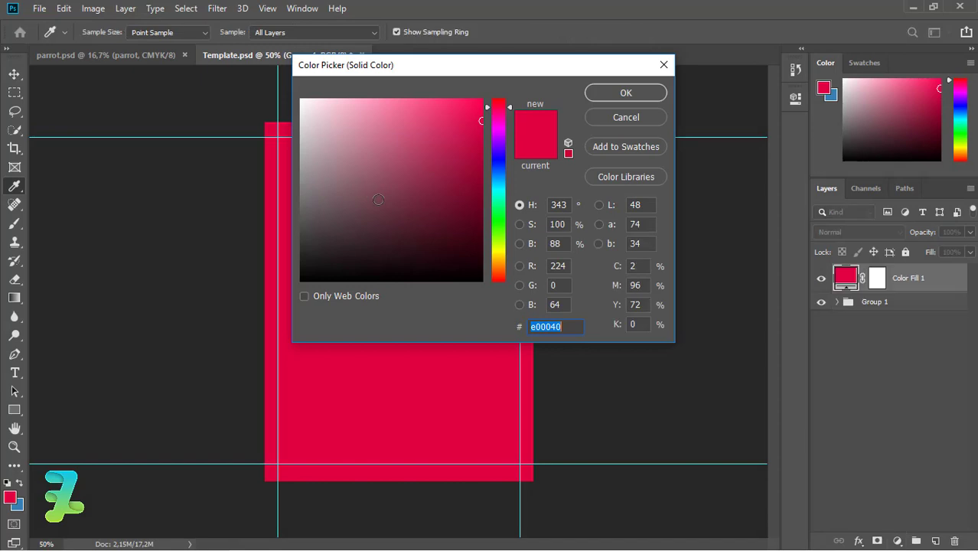
pyautogui.click(300, 138)
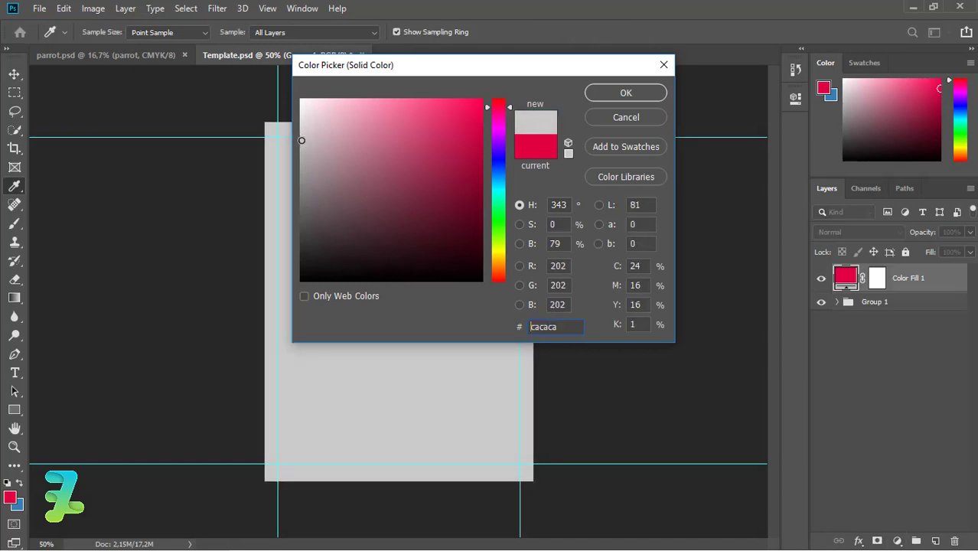
pyautogui.moveTo(301, 140); pyautogui.dragTo(300, 131)
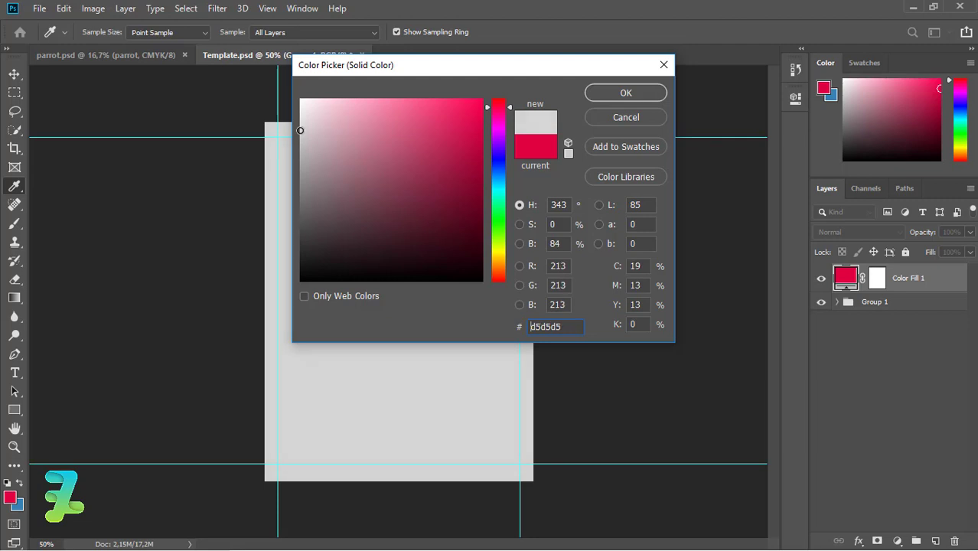
pyautogui.moveTo(303, 130); pyautogui.dragTo(302, 129)
pyautogui.click(606, 91)
pyautogui.press('v')
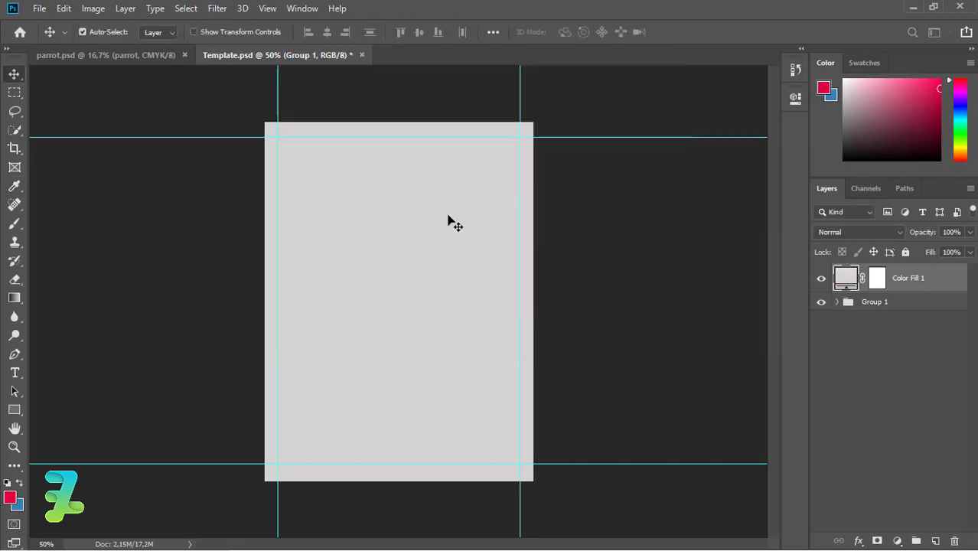
pyautogui.moveTo(852, 295); pyautogui.dragTo(853, 313)
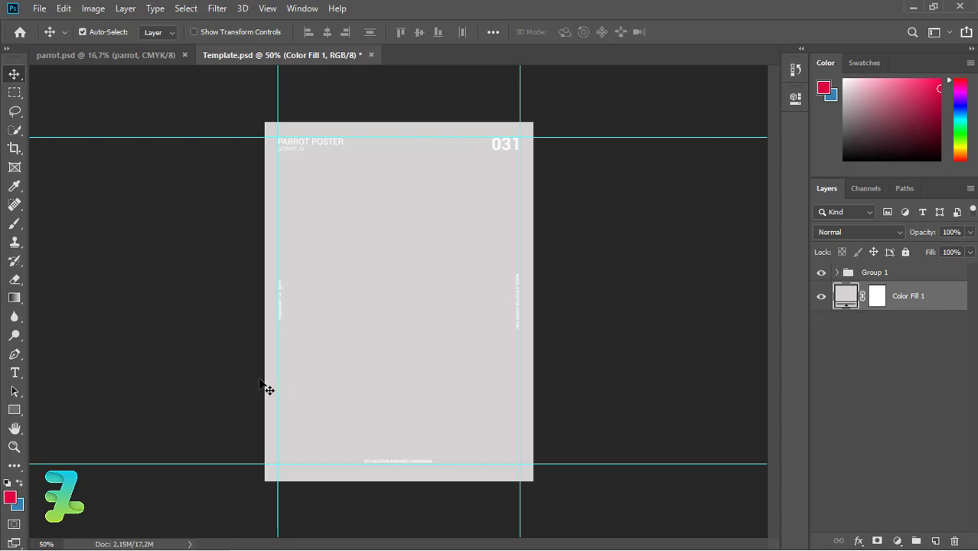
# Draw a red 782×434 px rectangle shape across the poster's middle
pyautogui.click(13, 413)
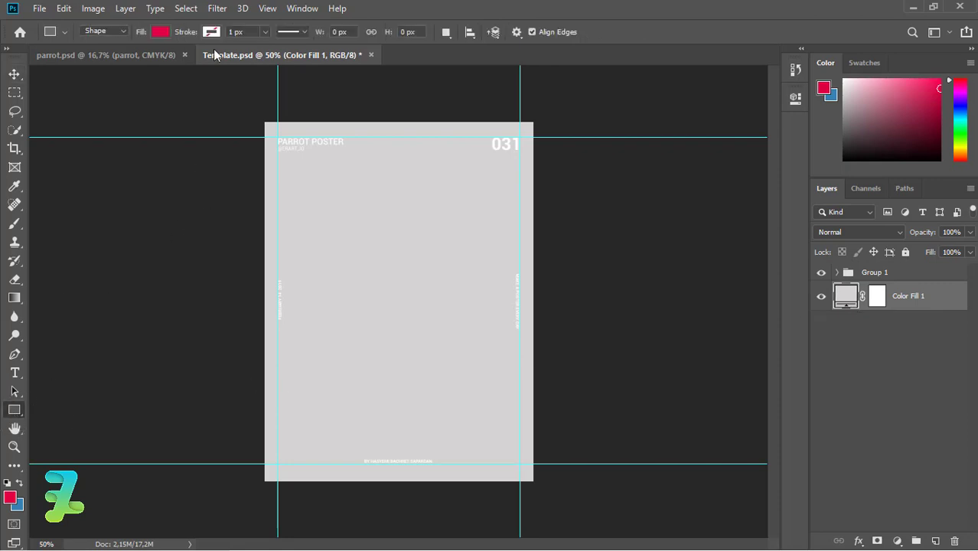
pyautogui.click(124, 33)
pyautogui.click(95, 42)
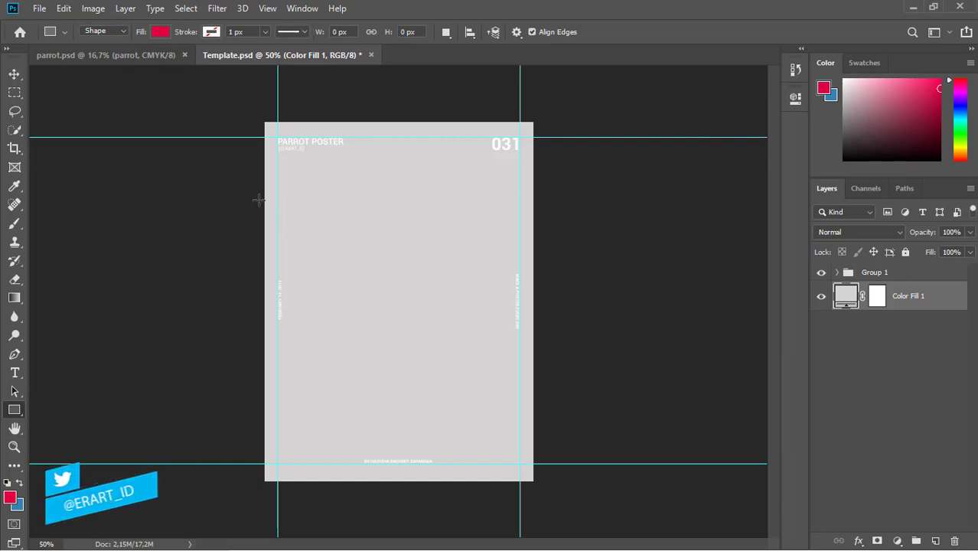
pyautogui.moveTo(257, 200); pyautogui.dragTo(537, 355)
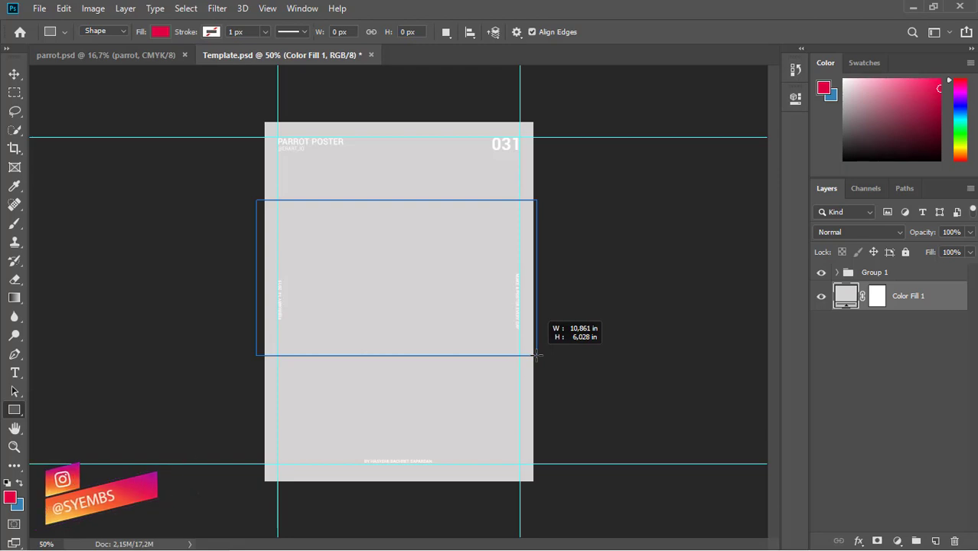
pyautogui.moveTo(537, 355); pyautogui.dragTo(537, 355)
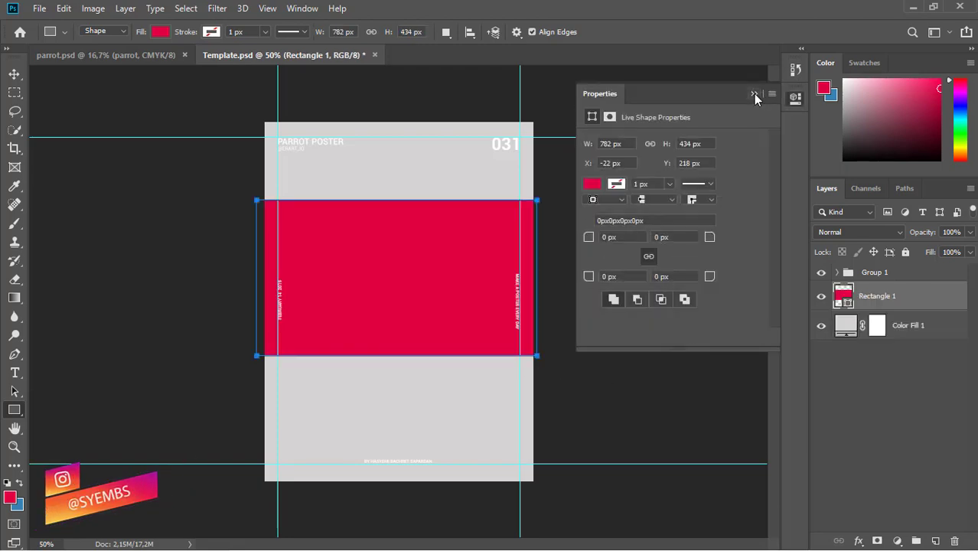
pyautogui.click(753, 93)
pyautogui.click(64, 9)
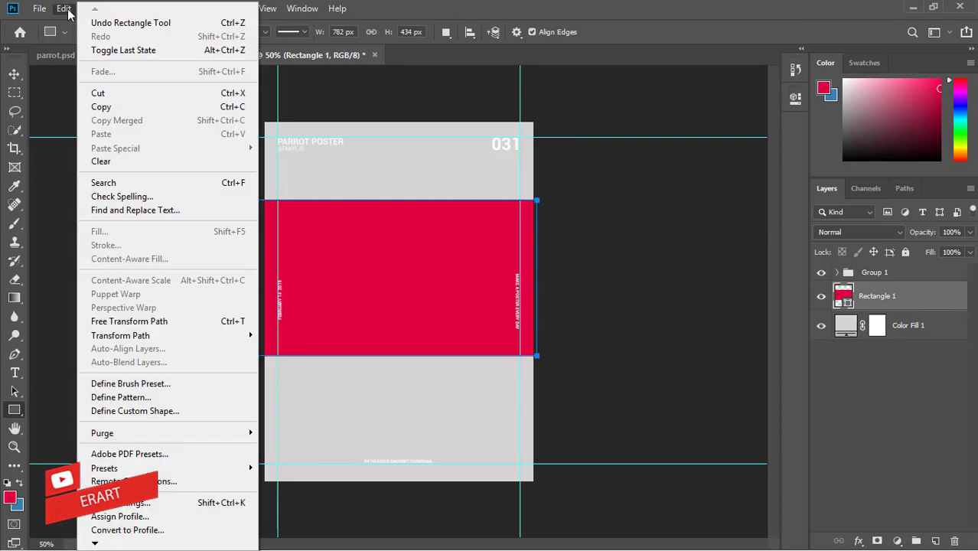
pyautogui.moveTo(120, 335)
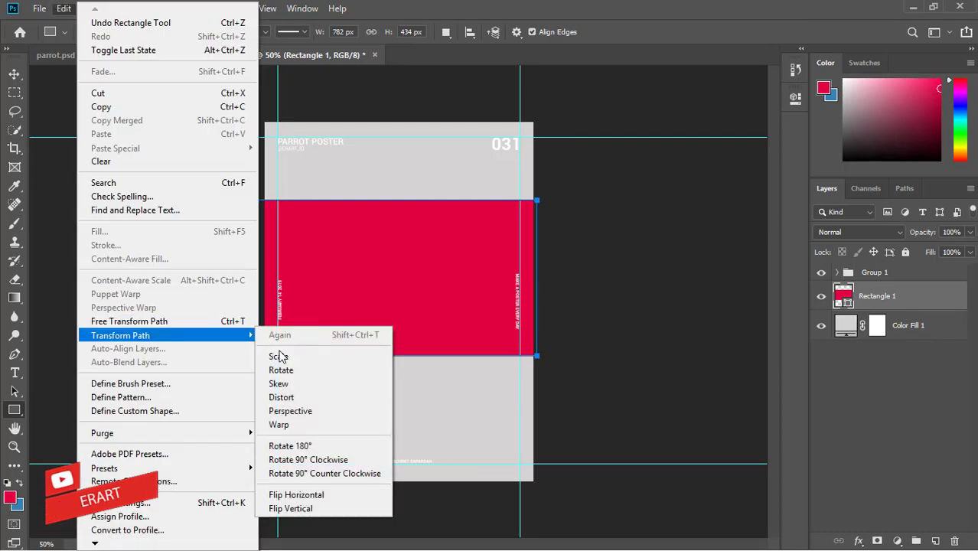
pyautogui.click(294, 383)
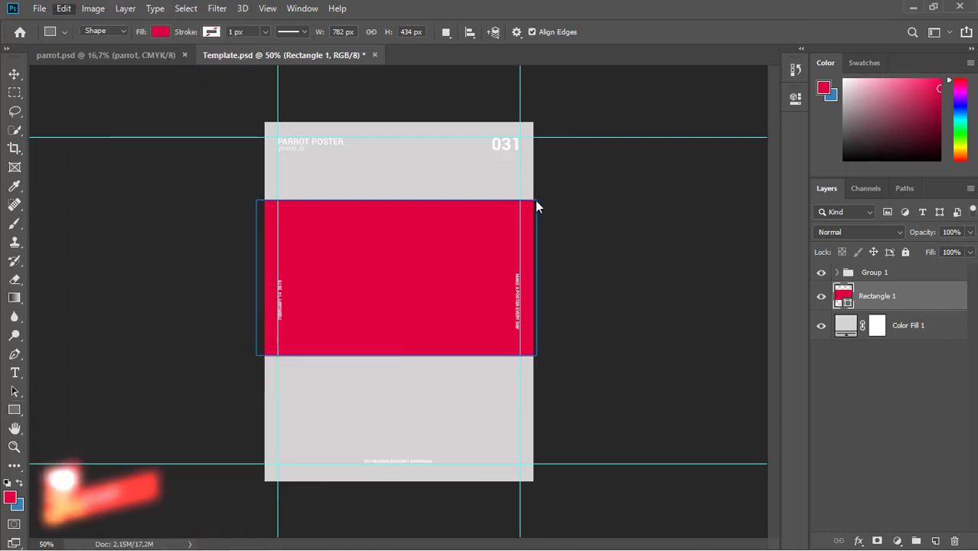
# Skew the red rectangle about -16° so its right side rises toward the upper right
pyautogui.moveTo(536, 200)
pyautogui.mouseDown()
pyautogui.moveTo(538, 154)
pyautogui.moveTo(538, 200)
pyautogui.mouseUp()
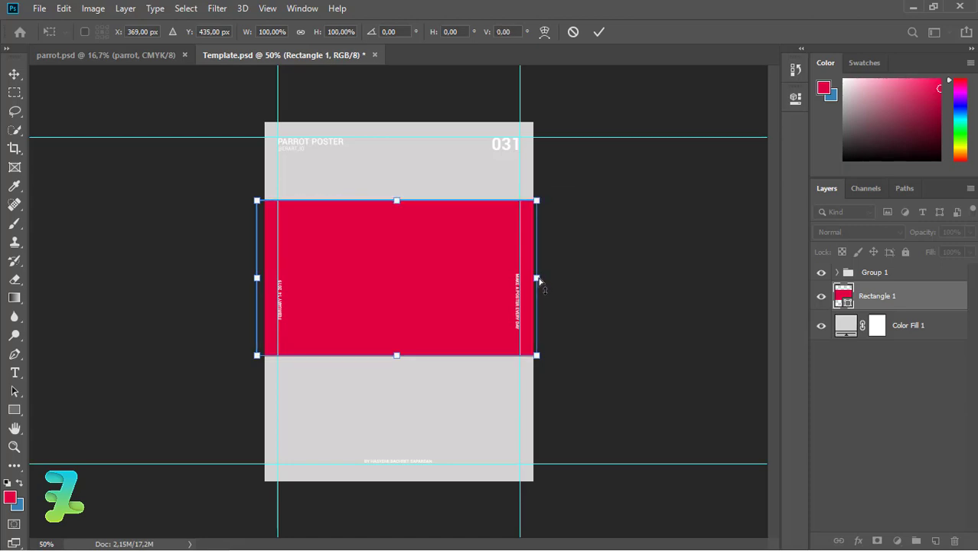
pyautogui.moveTo(537, 279); pyautogui.dragTo(541, 230)
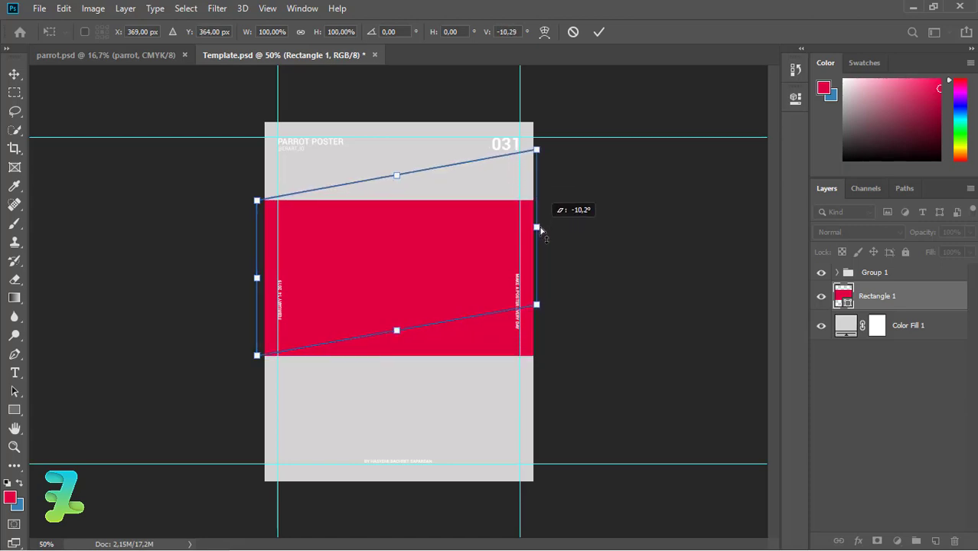
pyautogui.moveTo(542, 230); pyautogui.dragTo(543, 201)
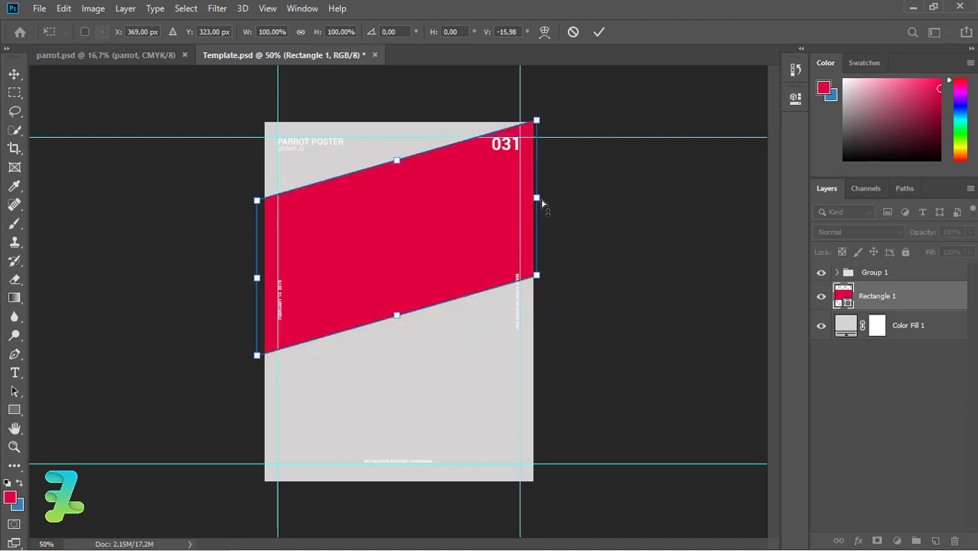
pyautogui.click(14, 76)
pyautogui.click(459, 212)
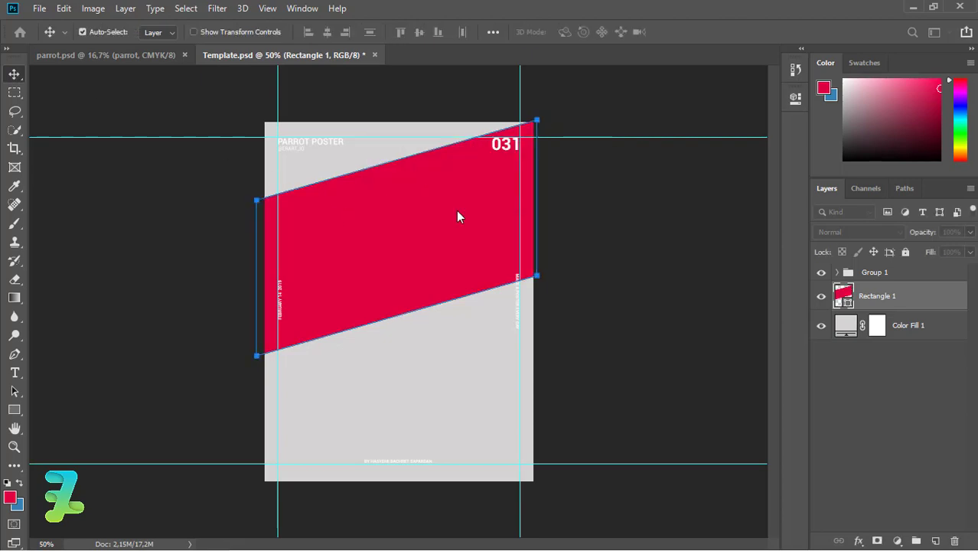
# Move the red band lower on the poster and add a Pattern Overlay style to it
pyautogui.moveTo(443, 200); pyautogui.dragTo(437, 242)
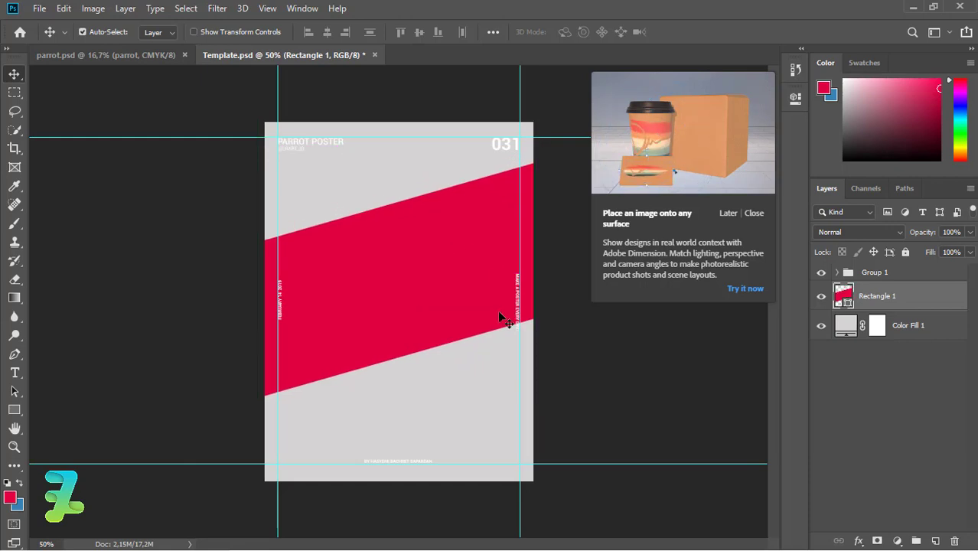
pyautogui.doubleClick(919, 300)
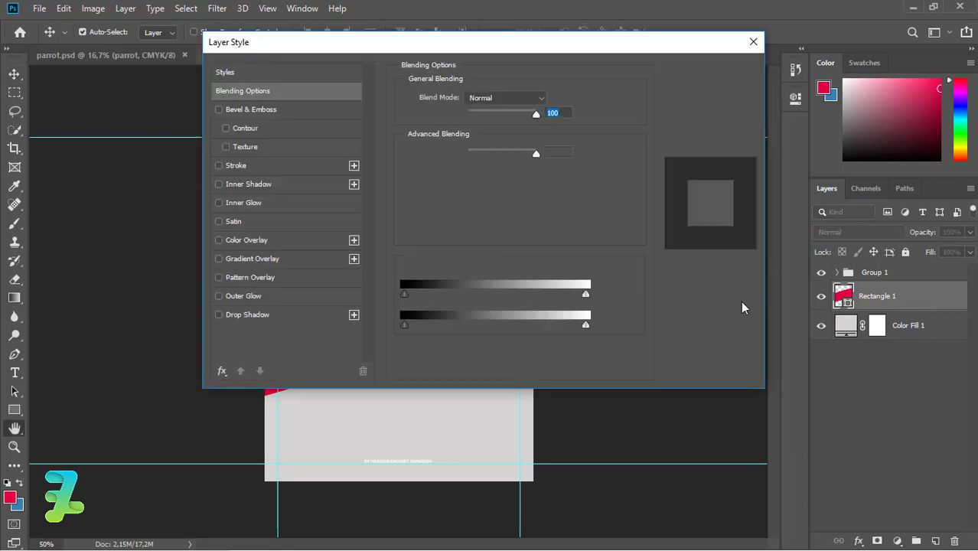
pyautogui.click(218, 278)
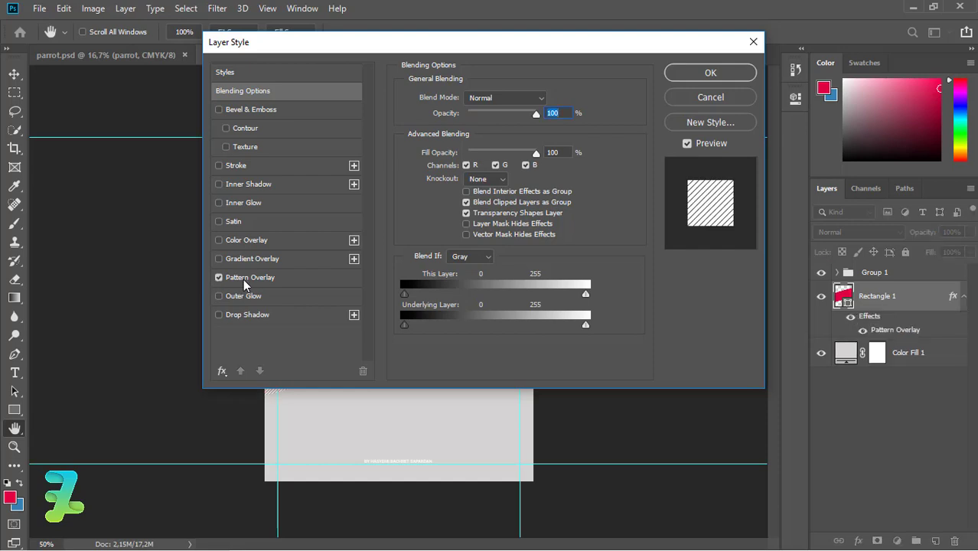
pyautogui.click(244, 279)
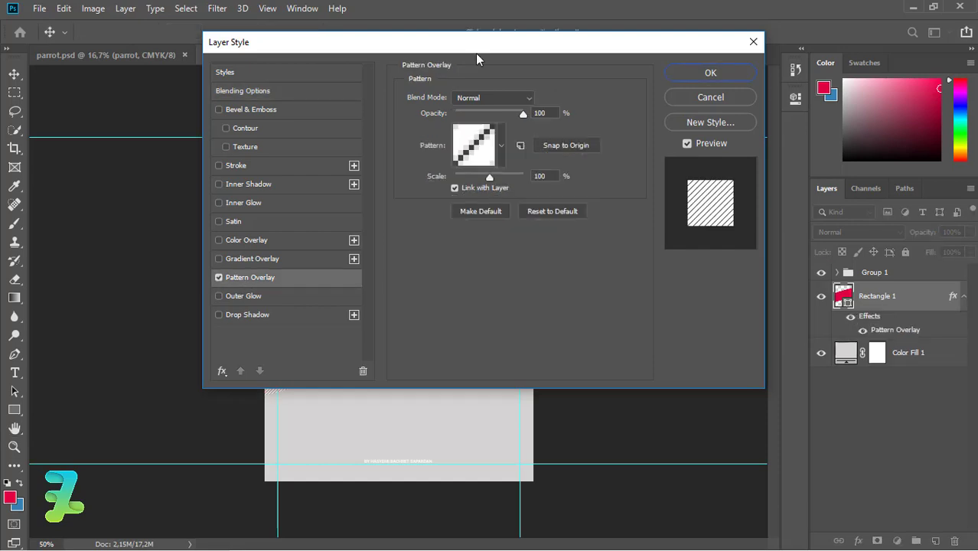
# Set the overlay to the Dots 1 pattern, Multiply, 20% opacity and 149% scale
pyautogui.moveTo(477, 55); pyautogui.dragTo(624, 100)
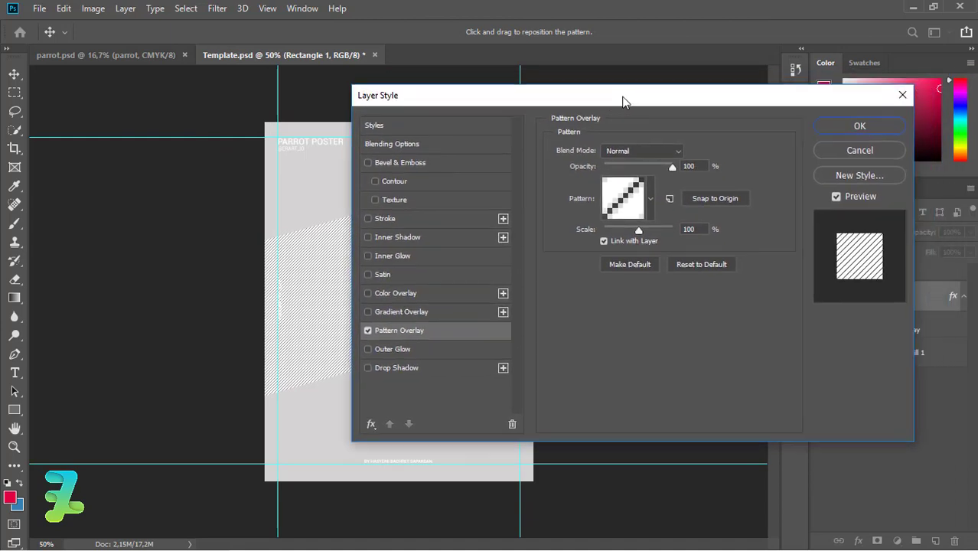
pyautogui.click(650, 200)
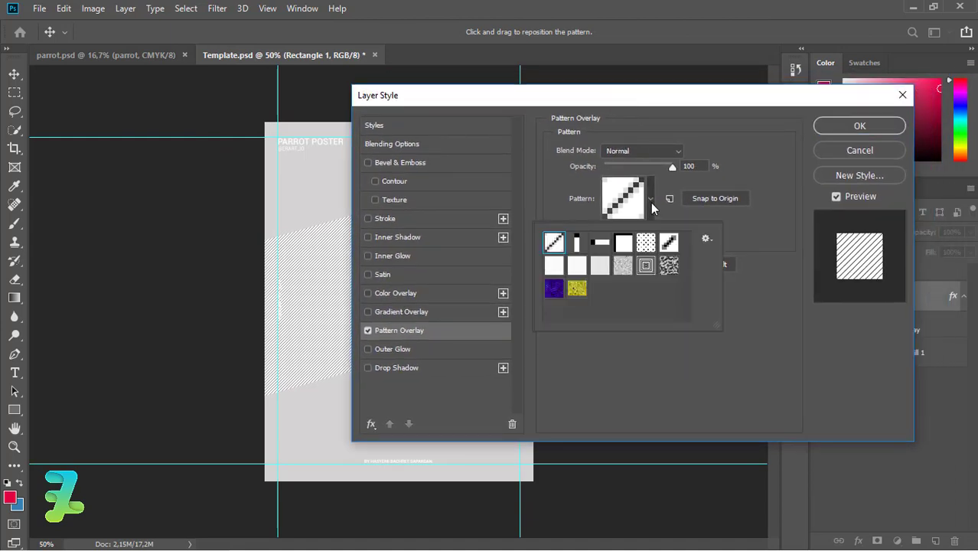
pyautogui.click(647, 244)
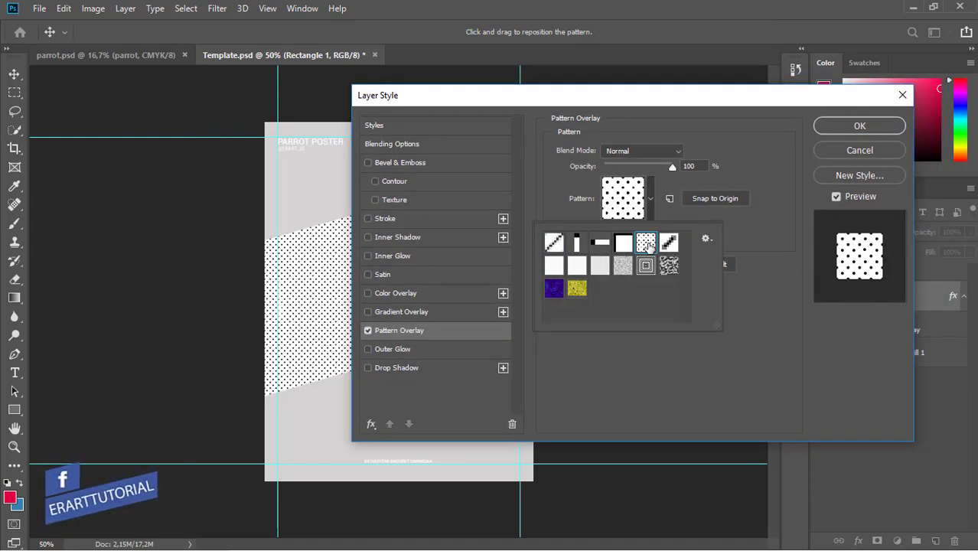
pyautogui.click(675, 152)
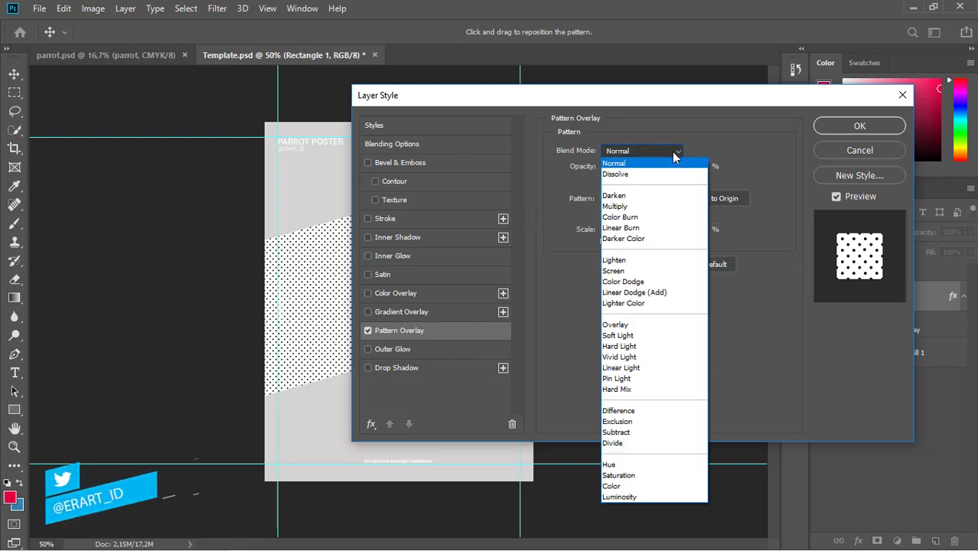
pyautogui.click(654, 206)
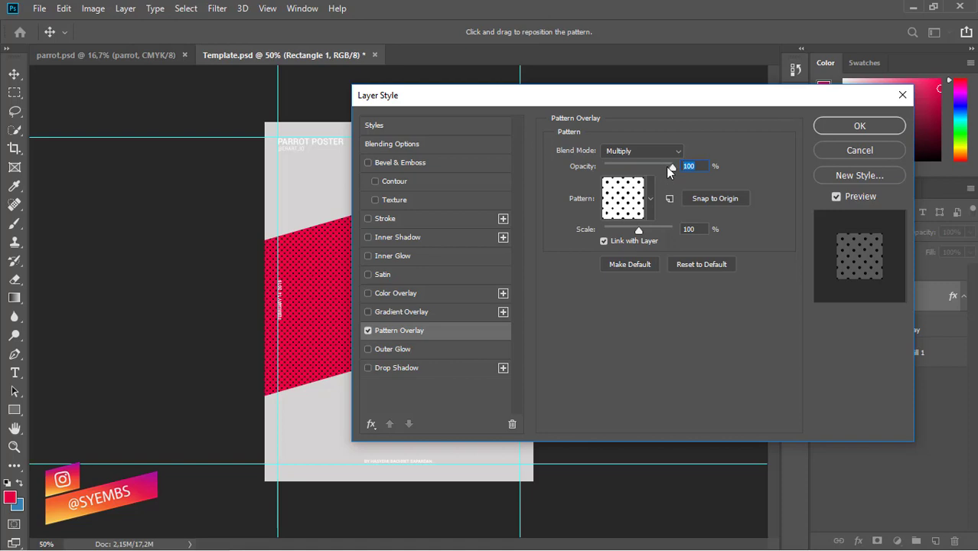
pyautogui.moveTo(668, 168); pyautogui.dragTo(633, 168)
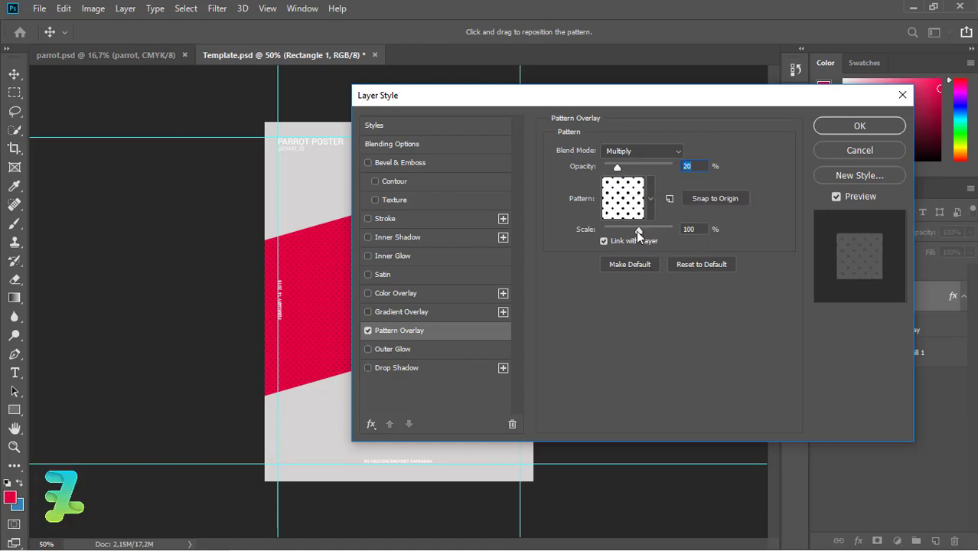
pyautogui.moveTo(630, 231); pyautogui.dragTo(644, 231)
# Change Rectangle 1's fill to the poster's light grey #d6d3d4, sampled with the eyedropper
pyautogui.click(859, 126)
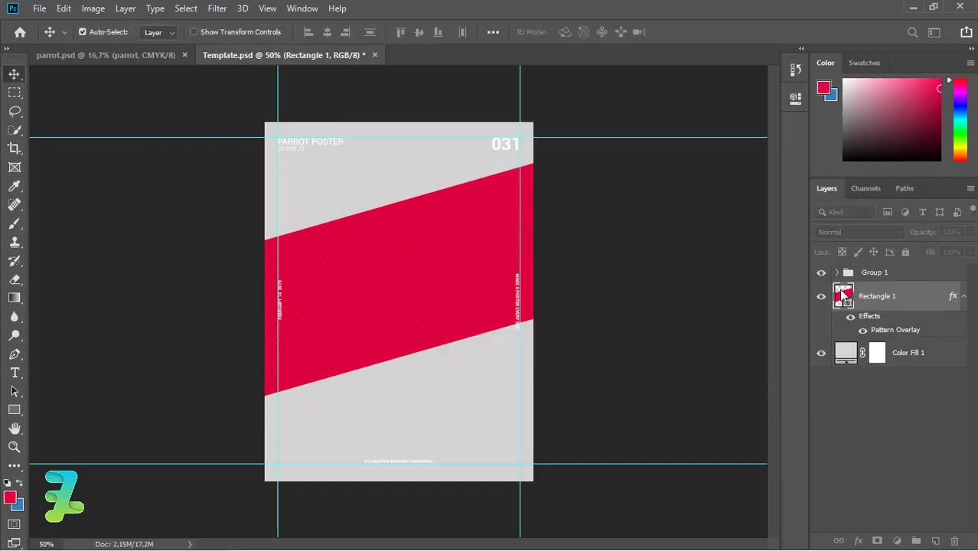
pyautogui.doubleClick(842, 297)
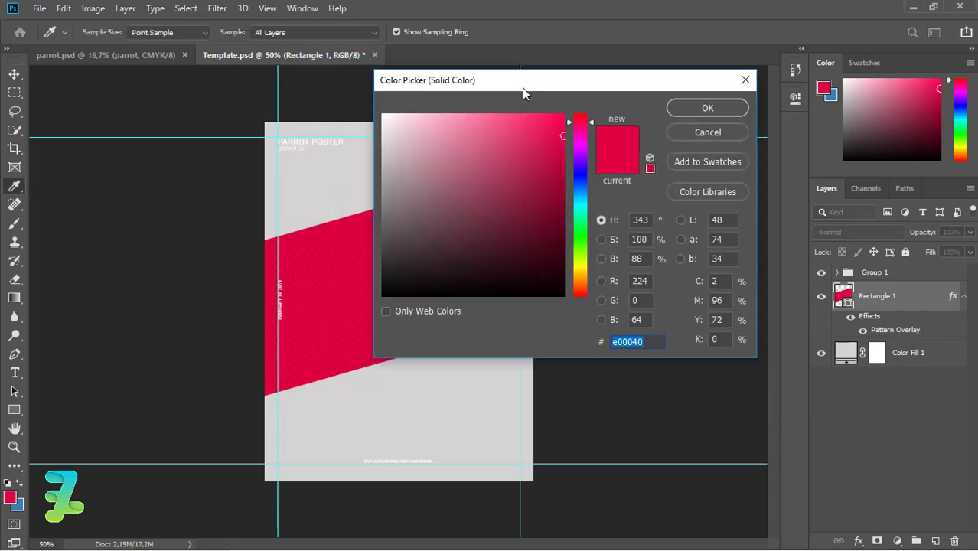
pyautogui.moveTo(420, 65); pyautogui.dragTo(536, 93)
pyautogui.moveTo(456, 189); pyautogui.dragTo(407, 151)
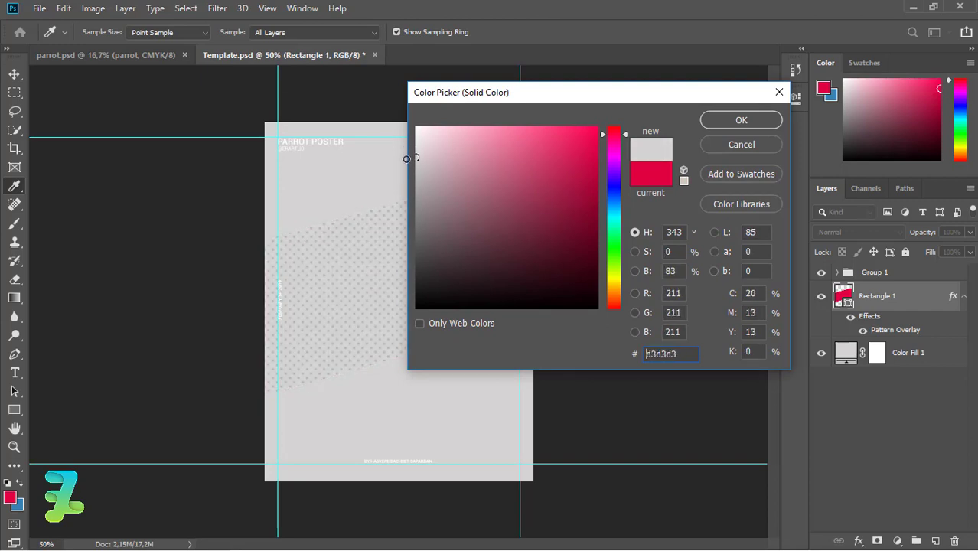
pyautogui.moveTo(406, 151); pyautogui.dragTo(408, 156)
pyautogui.moveTo(406, 152); pyautogui.dragTo(406, 159)
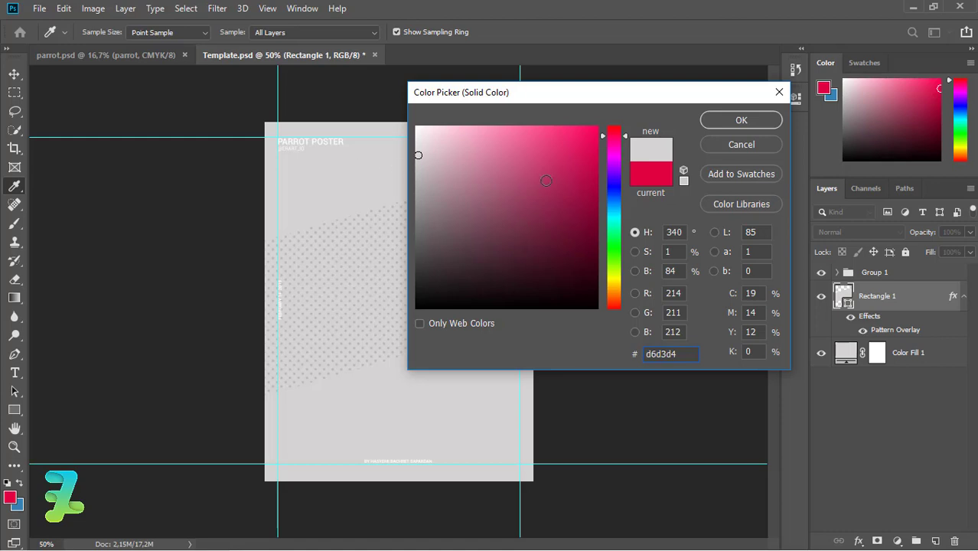
pyautogui.click(732, 121)
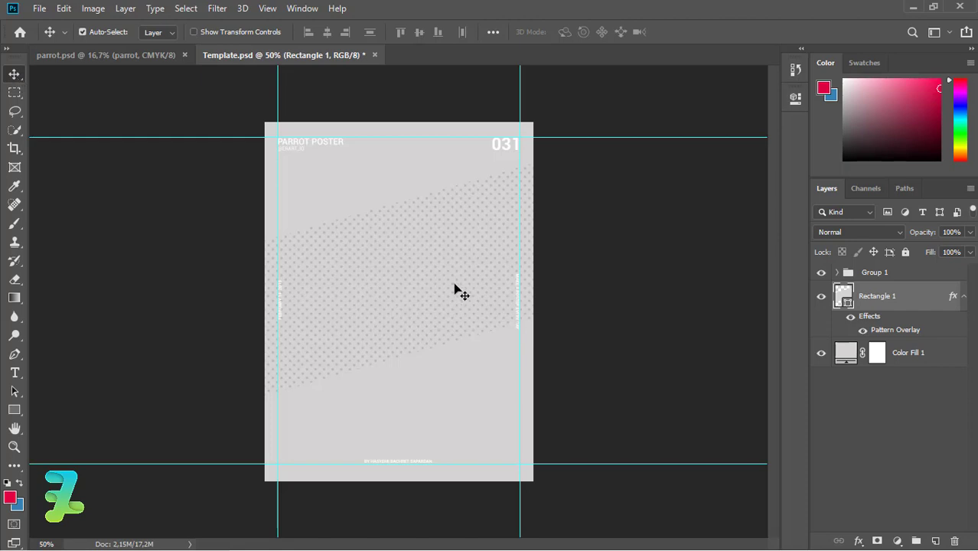
# Drag the parrot from parrot.psd onto the poster and re-dock parrot.psd as a tab
pyautogui.click(145, 54)
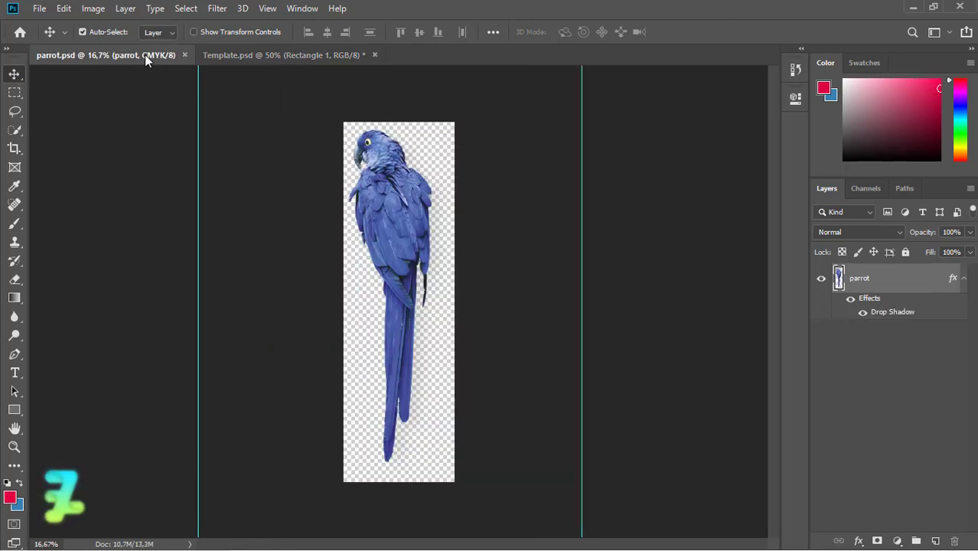
pyautogui.rightClick(144, 55)
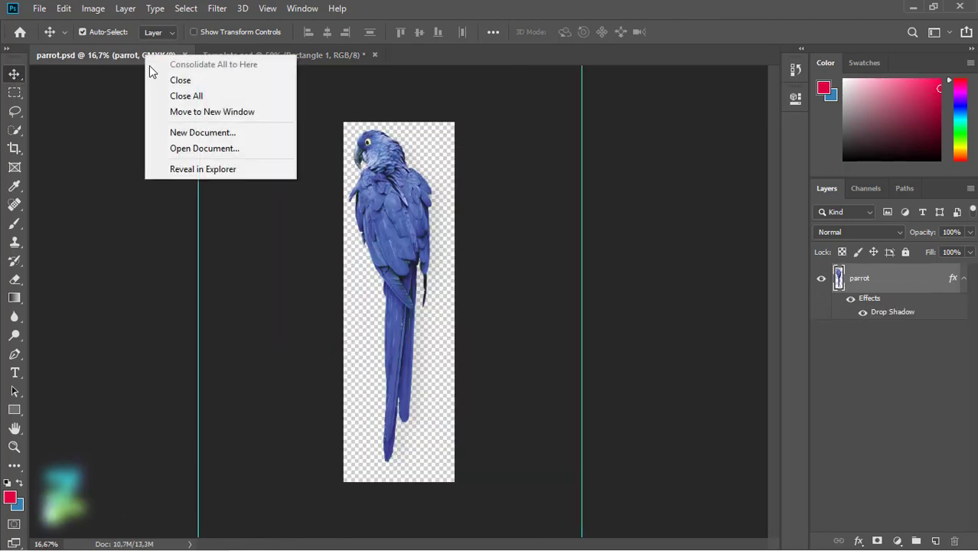
pyautogui.click(177, 121)
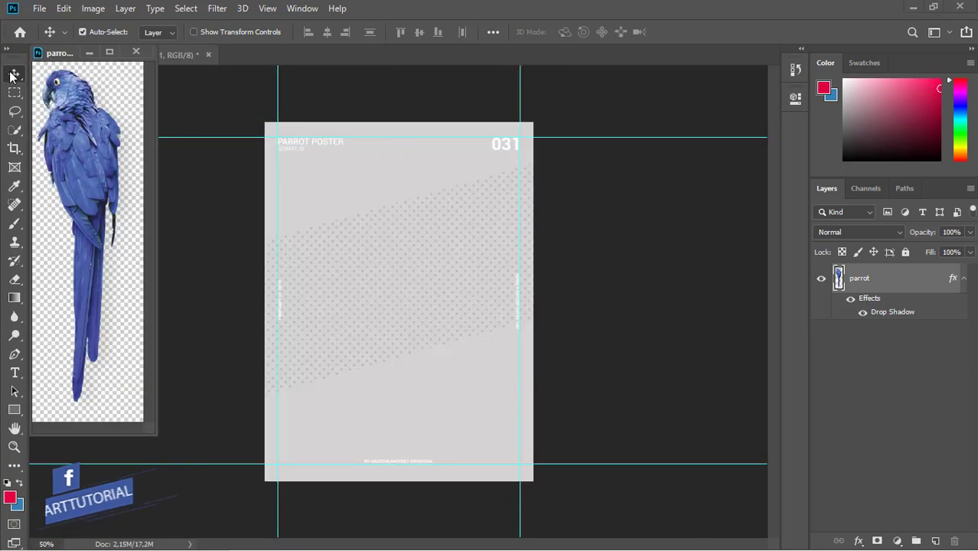
pyautogui.moveTo(84, 192); pyautogui.dragTo(262, 226)
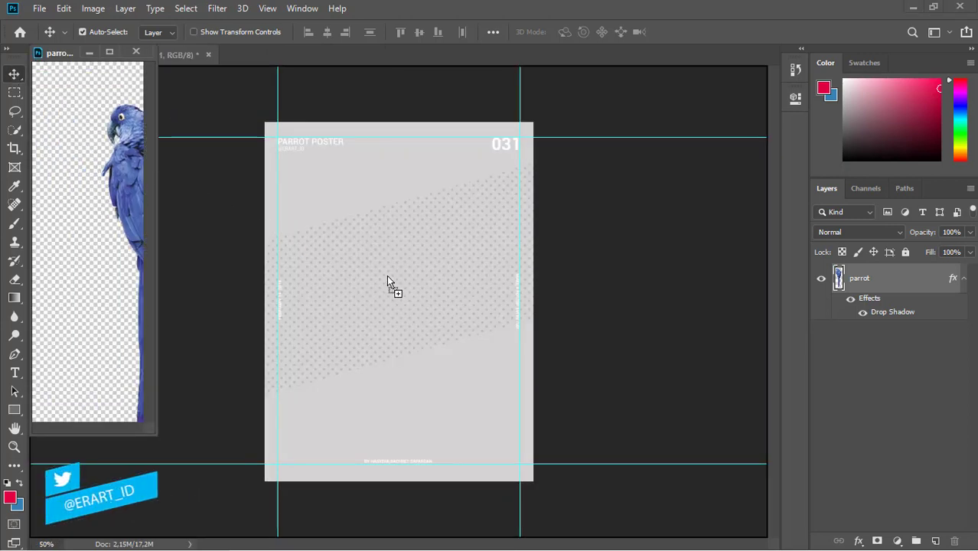
pyautogui.moveTo(389, 277); pyautogui.dragTo(398, 287)
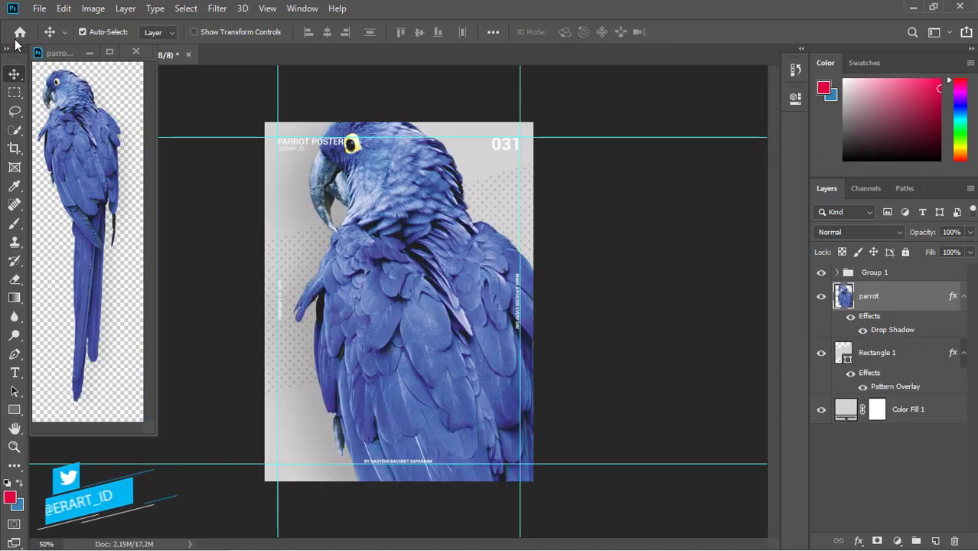
pyautogui.moveTo(56, 56)
pyautogui.mouseDown()
pyautogui.moveTo(306, 61)
pyautogui.moveTo(246, 51)
pyautogui.mouseUp()
pyautogui.click(159, 54)
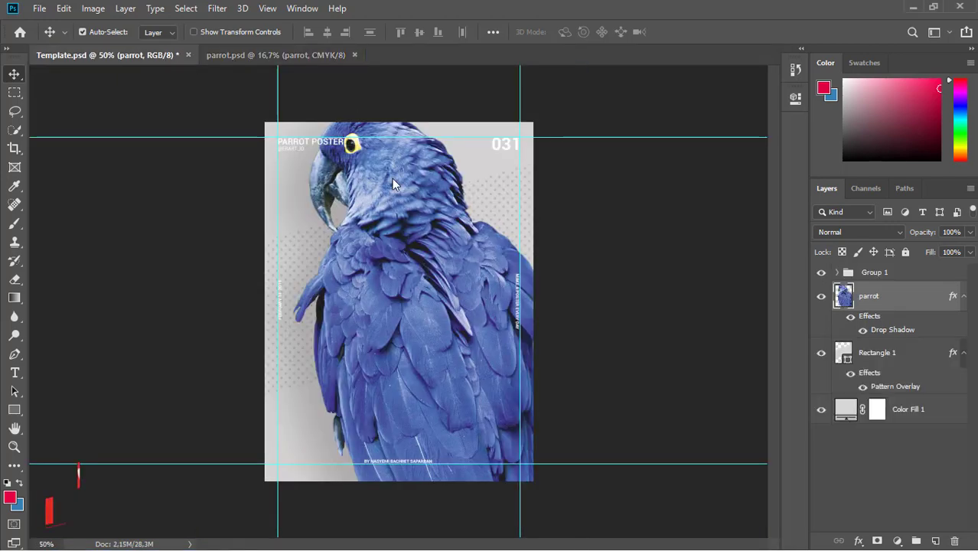
pyautogui.hotkey('ctrl', '-')
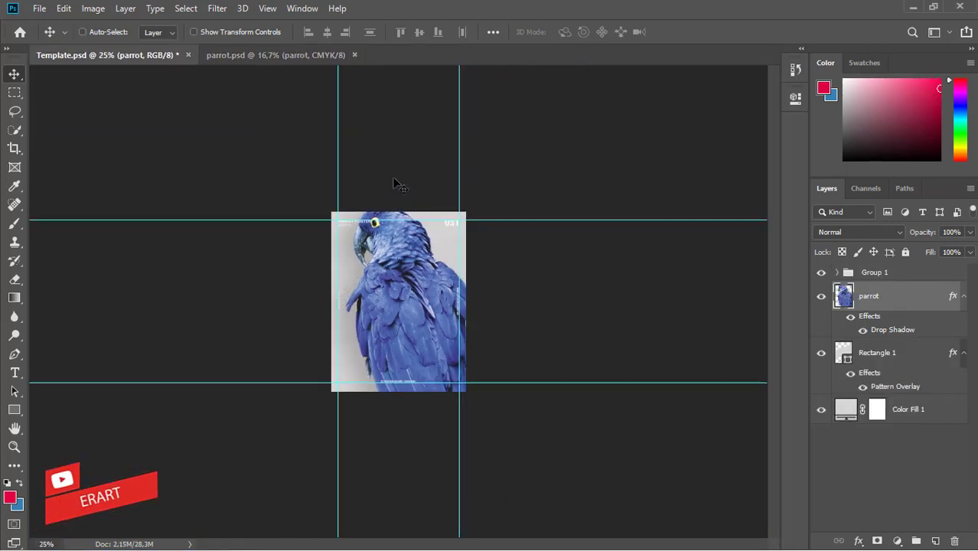
# Scale the parrot to about 27% and centre it upright on the poster
pyautogui.hotkey('ctrl', 't')
pyautogui.moveTo(451, 228); pyautogui.dragTo(447, 300)
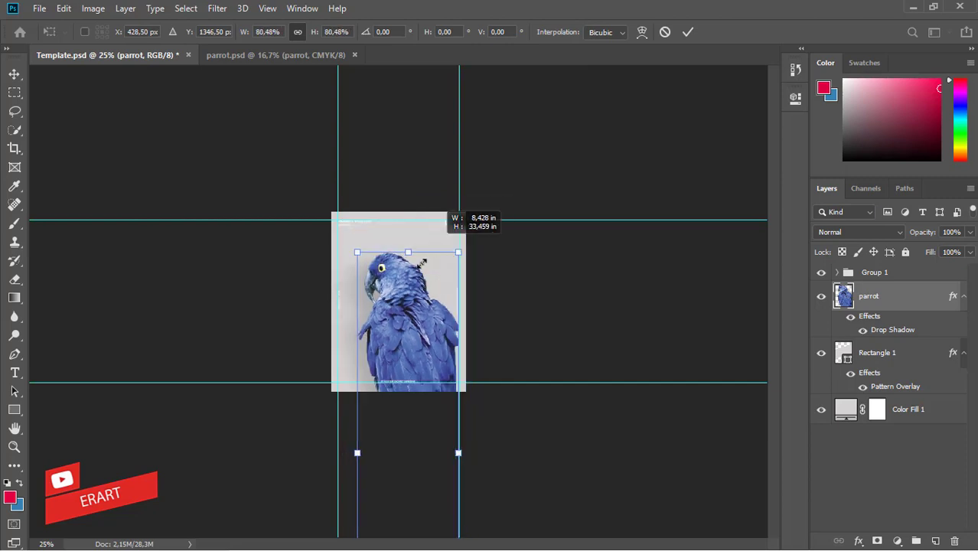
pyautogui.moveTo(406, 327); pyautogui.dragTo(396, 252)
pyautogui.moveTo(436, 226); pyautogui.dragTo(424, 274)
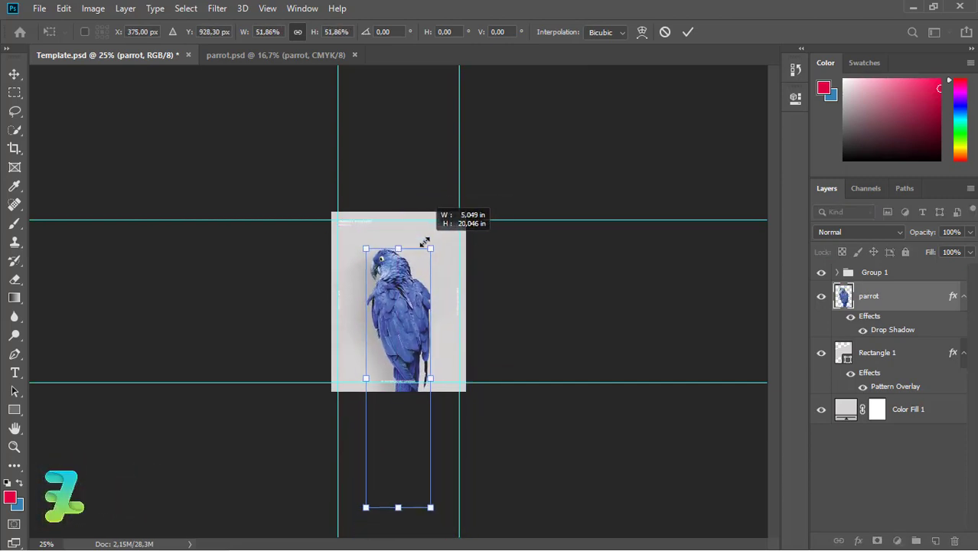
pyautogui.moveTo(401, 310)
pyautogui.mouseDown()
pyautogui.moveTo(401, 320)
pyautogui.moveTo(401, 262)
pyautogui.mouseUp()
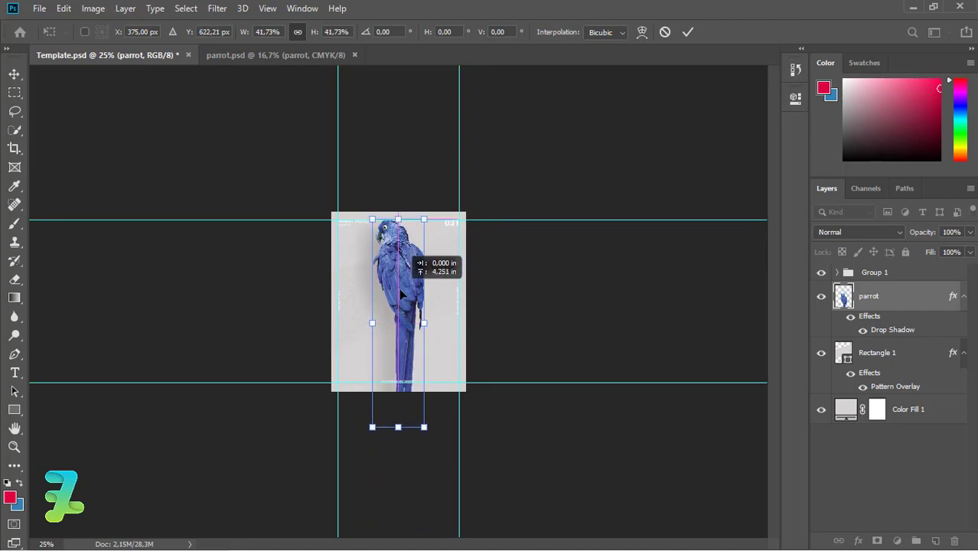
pyautogui.moveTo(412, 234)
pyautogui.mouseDown()
pyautogui.moveTo(416, 249)
pyautogui.moveTo(406, 251)
pyautogui.moveTo(409, 237)
pyautogui.mouseUp()
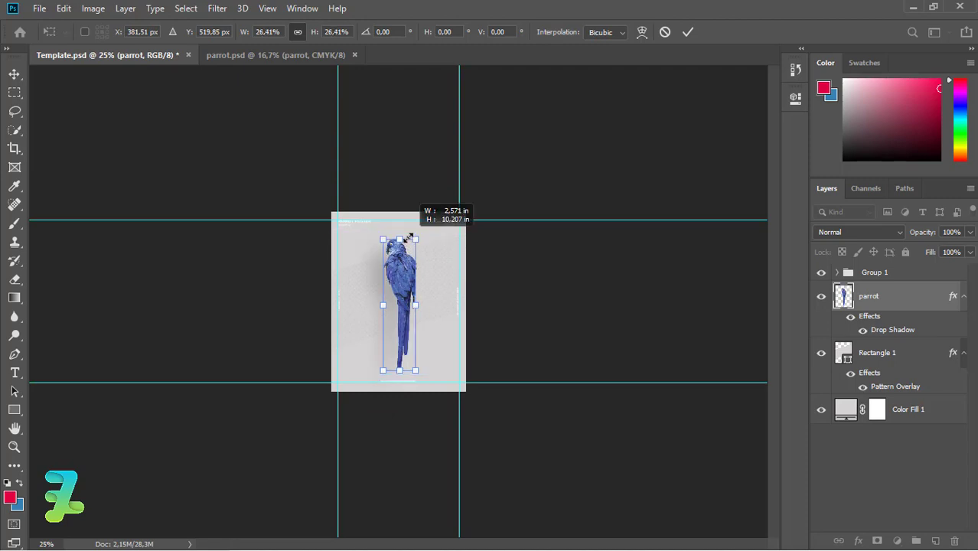
pyautogui.moveTo(404, 285); pyautogui.dragTo(403, 280)
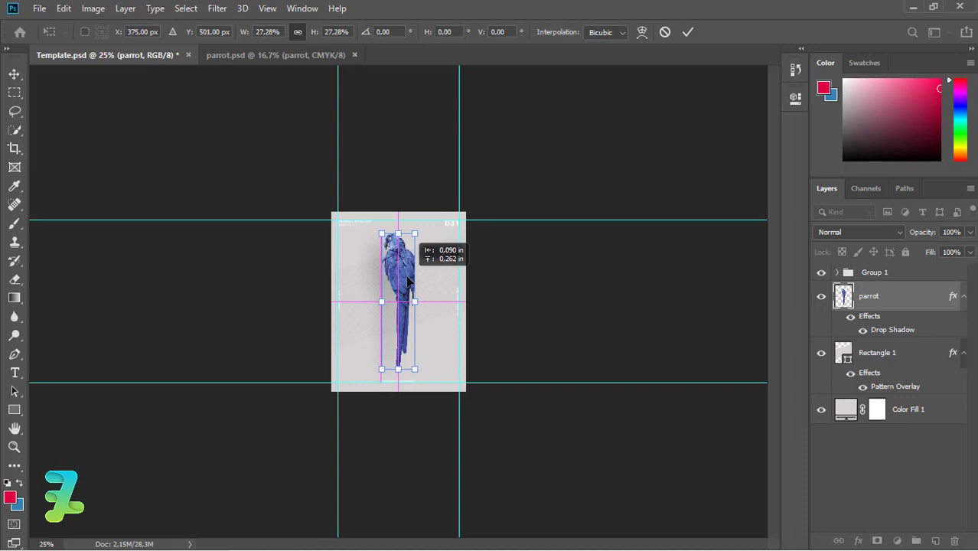
pyautogui.click(15, 75)
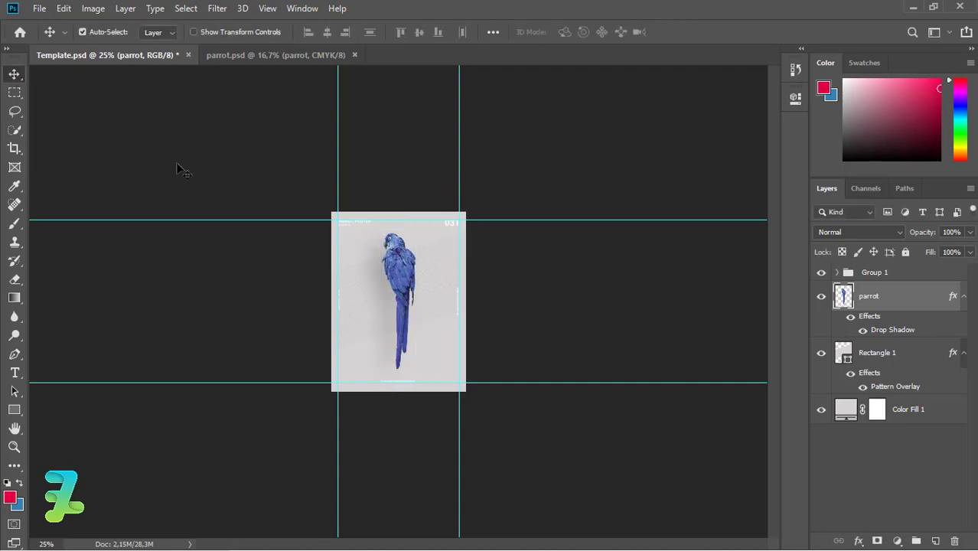
# Add a Hue/Saturation adjustment clipped to the parrot with Saturation -100
pyautogui.scroll(1, 409, 342)
pyautogui.scroll(1, 409, 342)
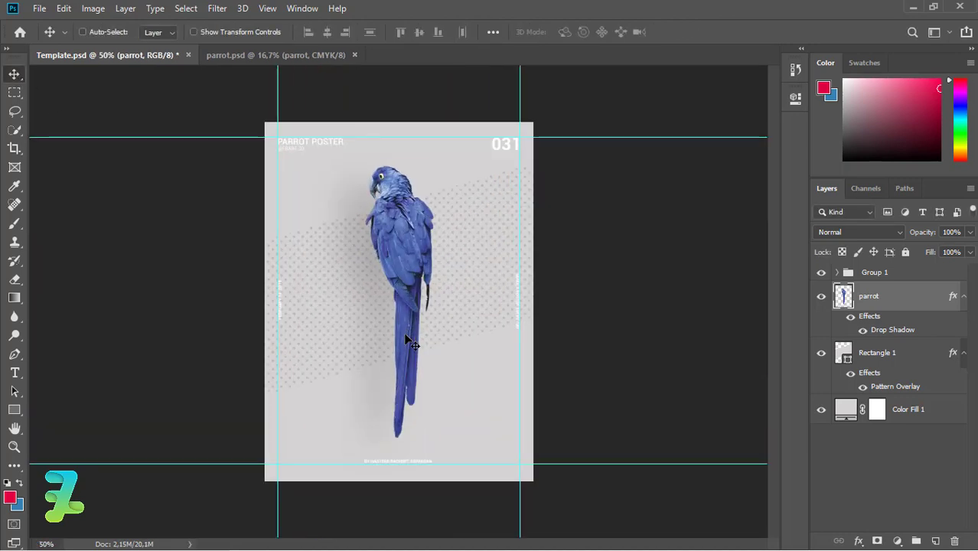
pyautogui.scroll(1, 409, 342)
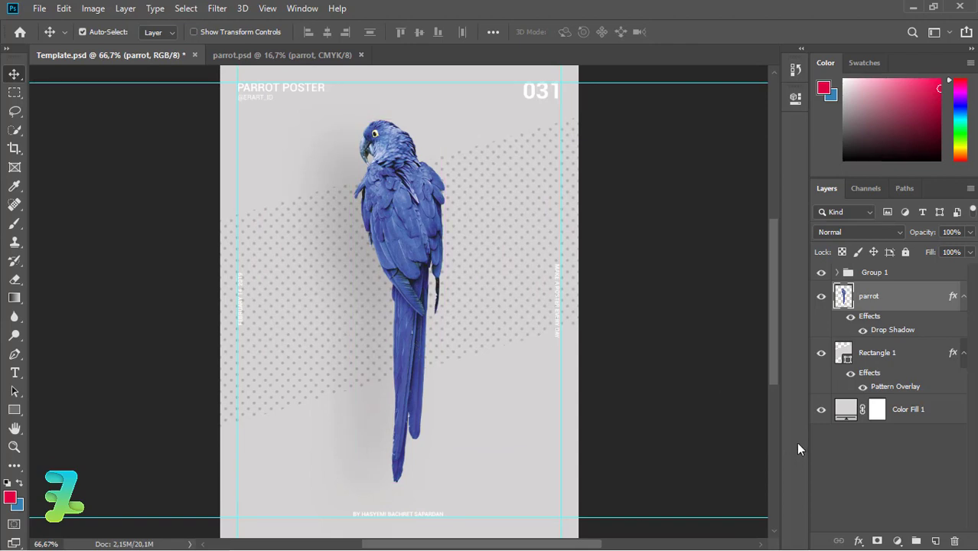
pyautogui.click(901, 541)
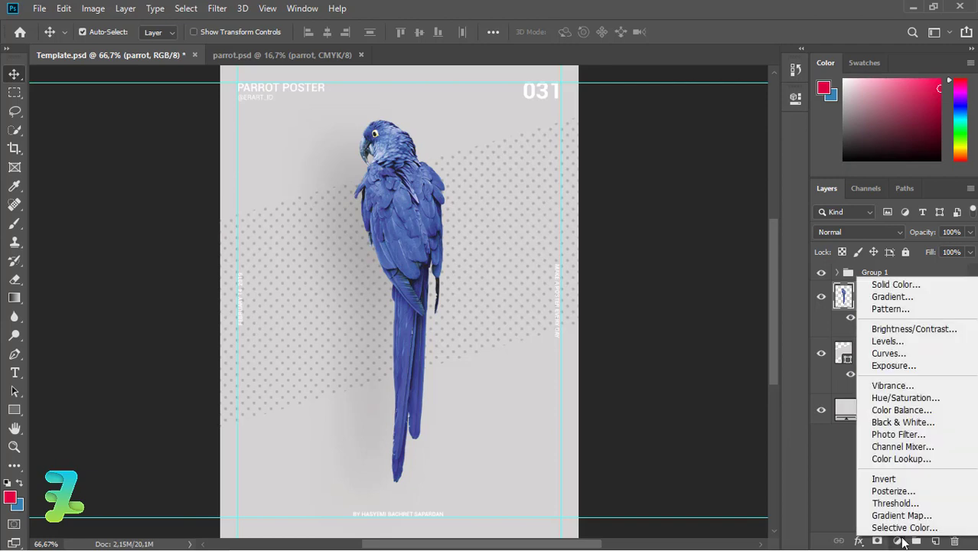
pyautogui.click(901, 398)
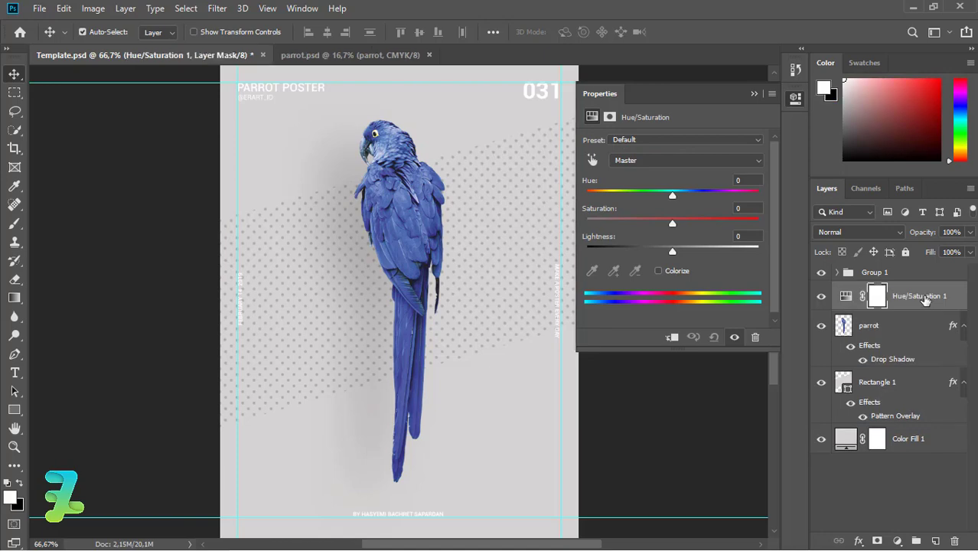
pyautogui.rightClick(947, 306)
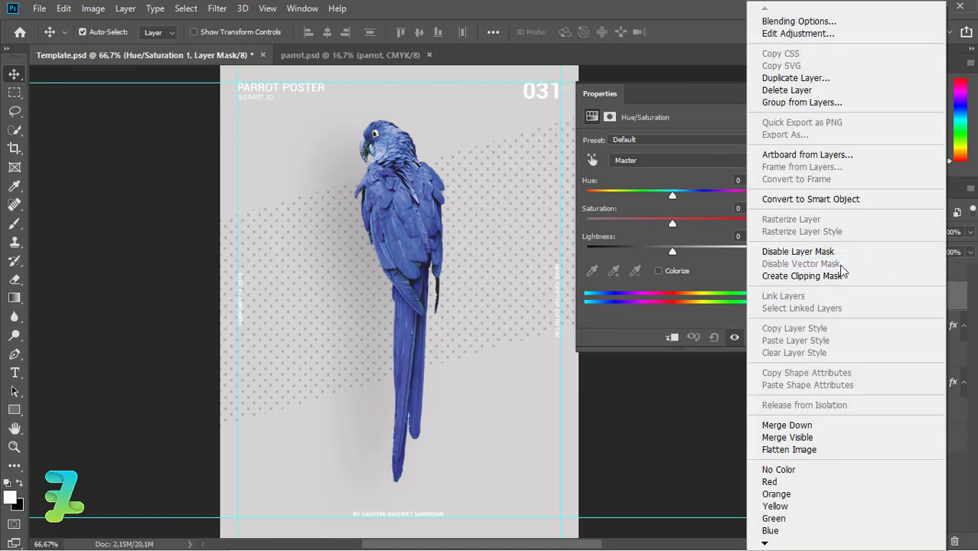
pyautogui.click(838, 274)
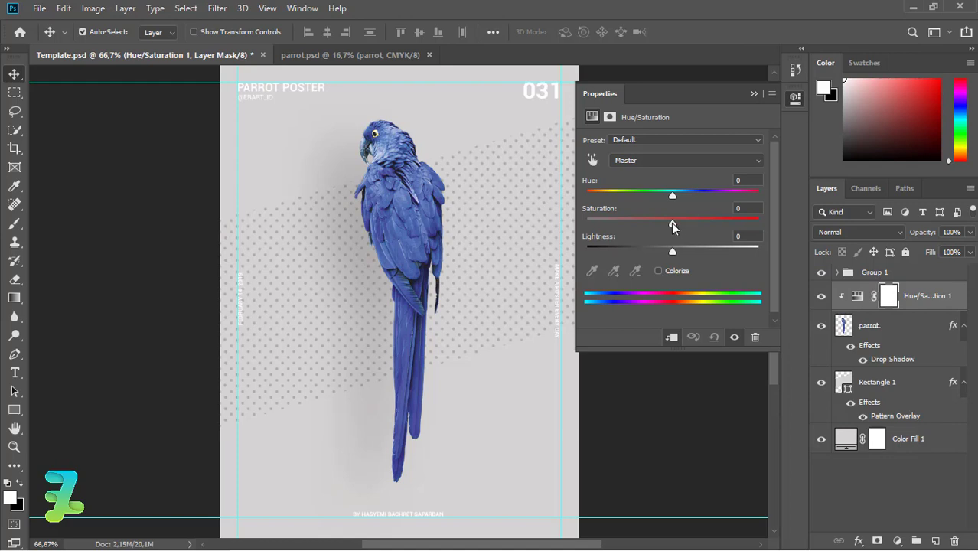
pyautogui.moveTo(673, 223); pyautogui.dragTo(591, 219)
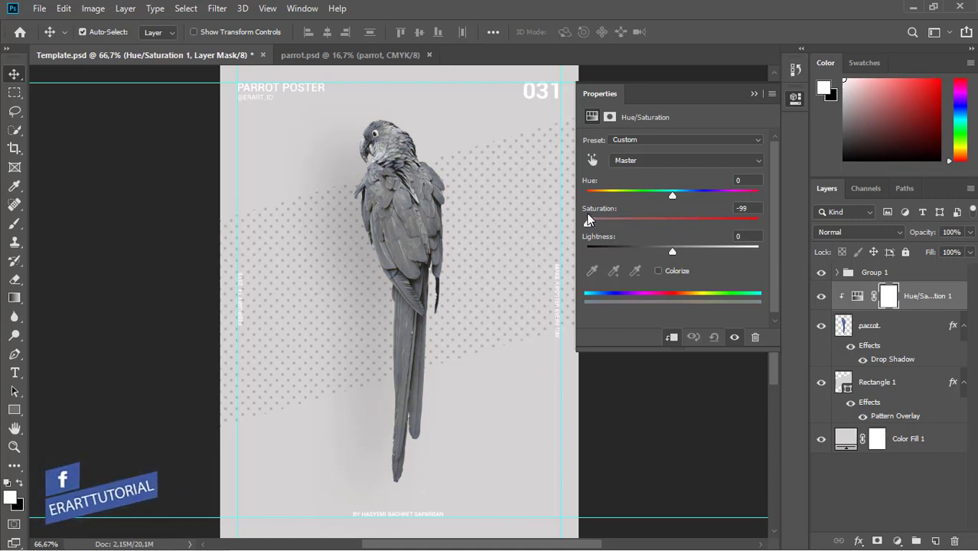
pyautogui.click(754, 93)
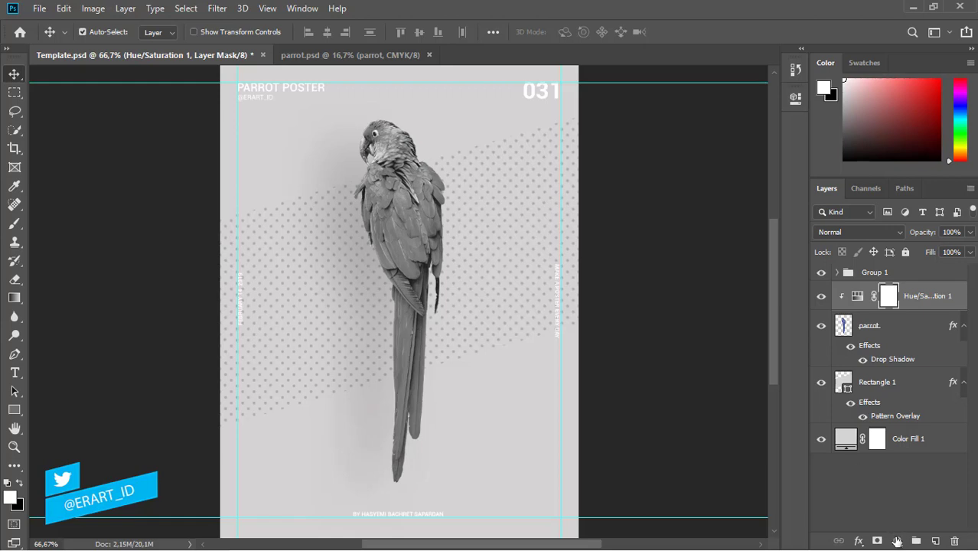
# Add a Brightness/Contrast adjustment clipped to the parrot: brightness 56, contrast -50
pyautogui.click(899, 541)
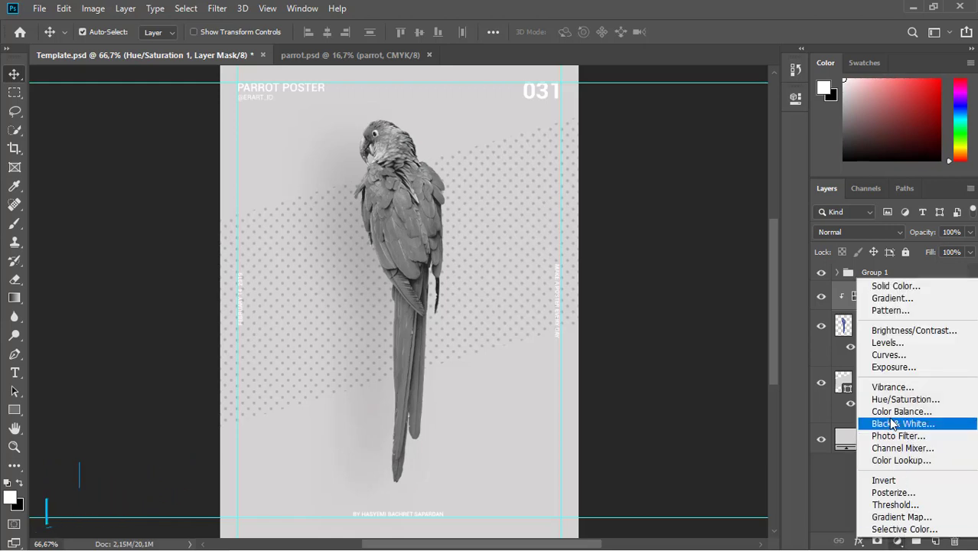
pyautogui.click(899, 330)
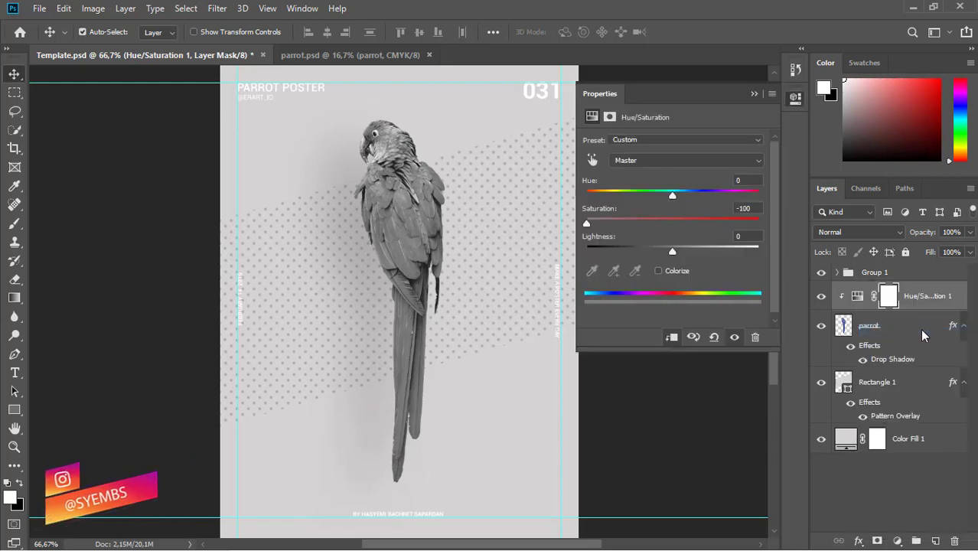
pyautogui.rightClick(944, 300)
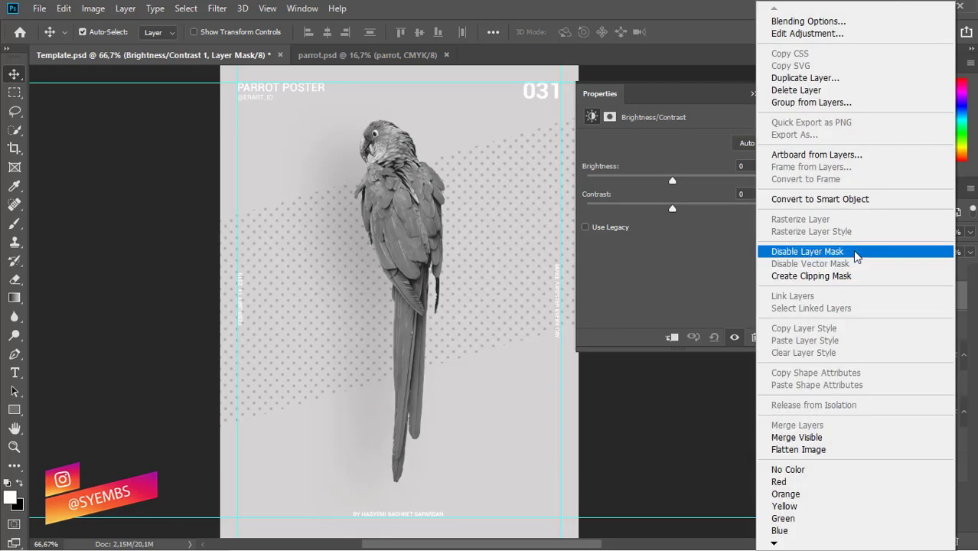
pyautogui.click(839, 277)
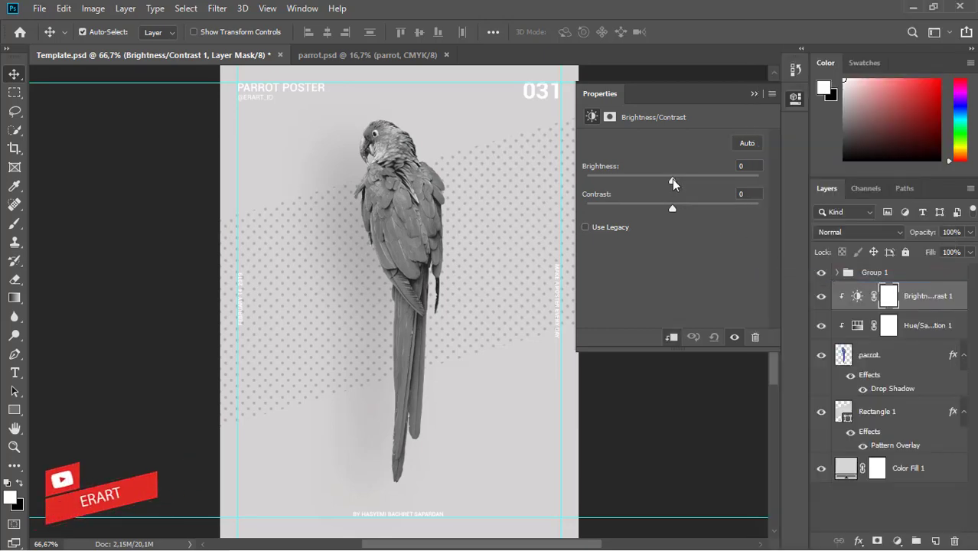
pyautogui.moveTo(673, 179); pyautogui.dragTo(704, 183)
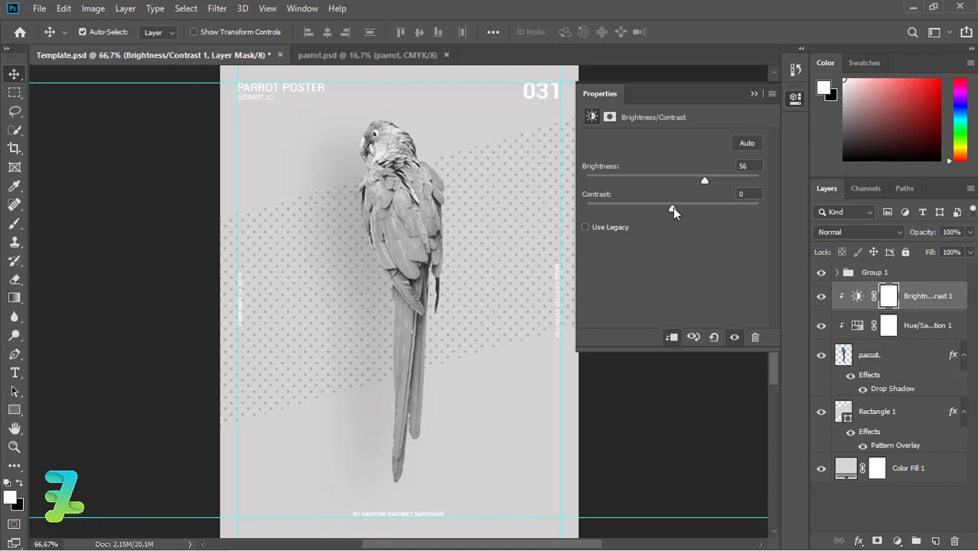
pyautogui.moveTo(673, 208); pyautogui.dragTo(613, 205)
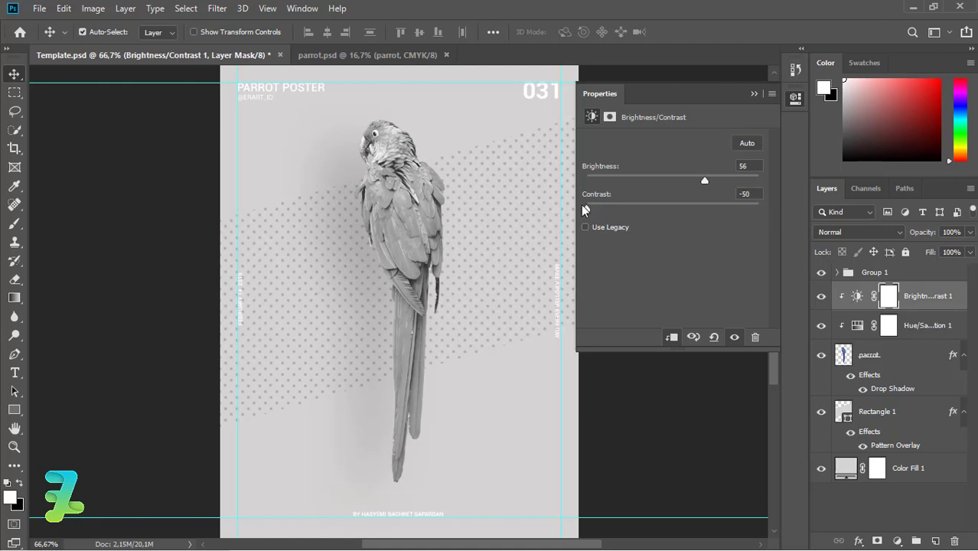
pyautogui.click(754, 95)
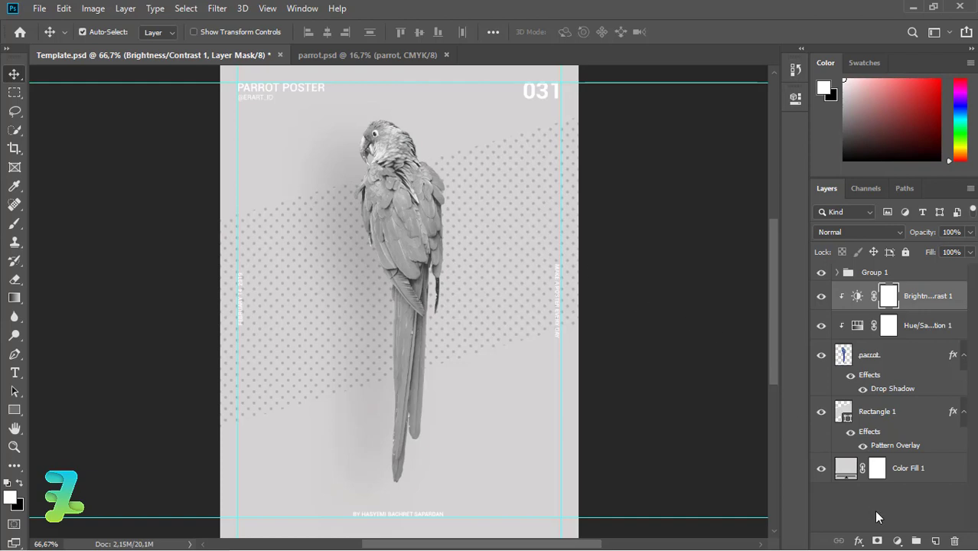
# Add a Levels adjustment clipped to the parrot with input levels 76, 1.03 and 237
pyautogui.click(897, 543)
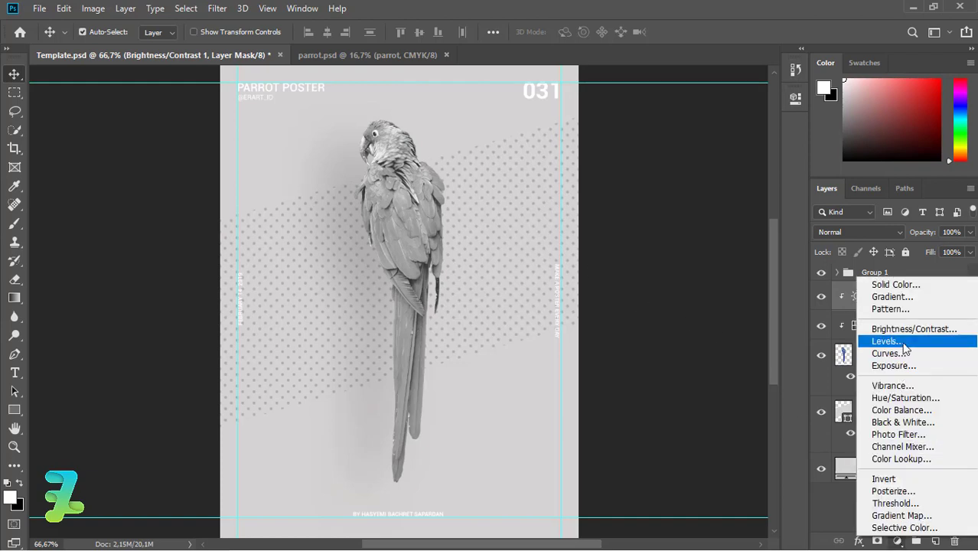
pyautogui.click(910, 339)
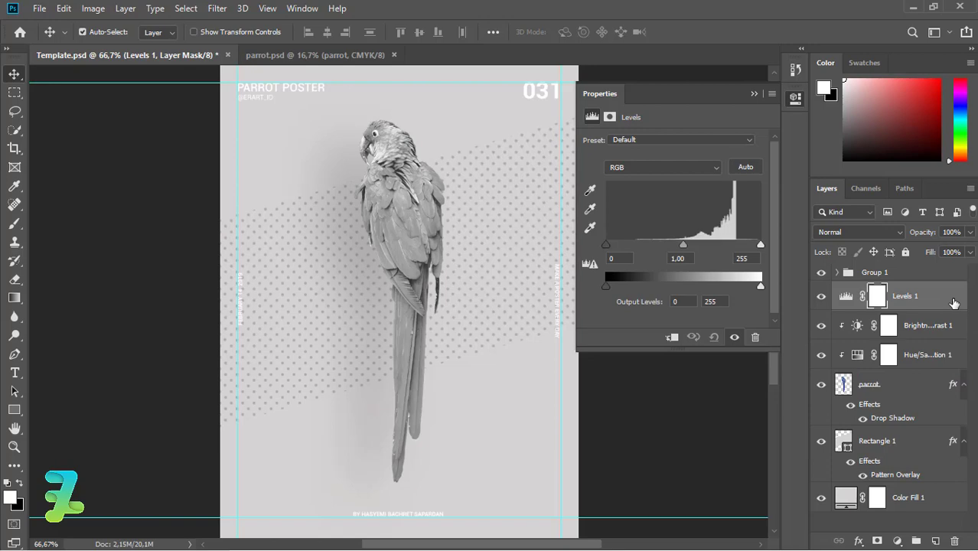
pyautogui.rightClick(888, 296)
pyautogui.click(835, 276)
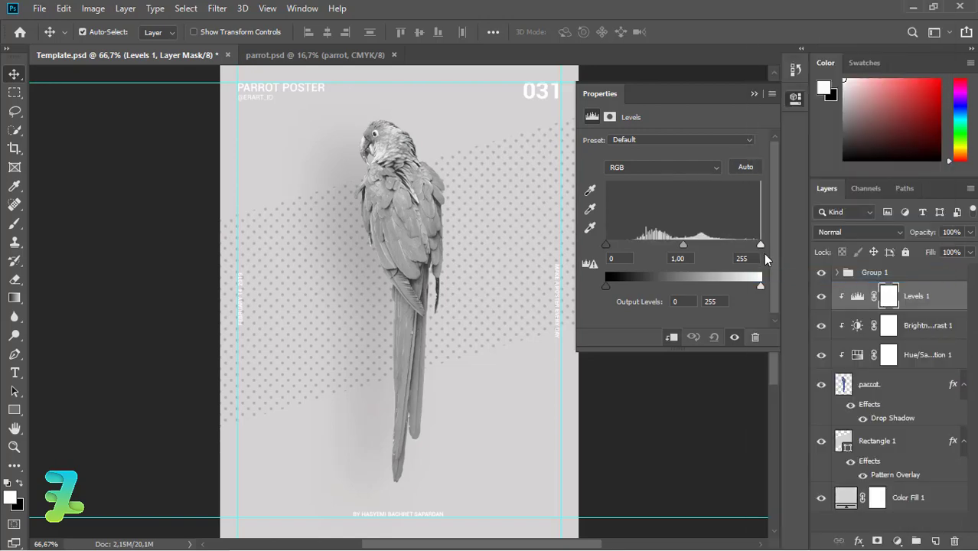
pyautogui.moveTo(761, 246); pyautogui.dragTo(750, 246)
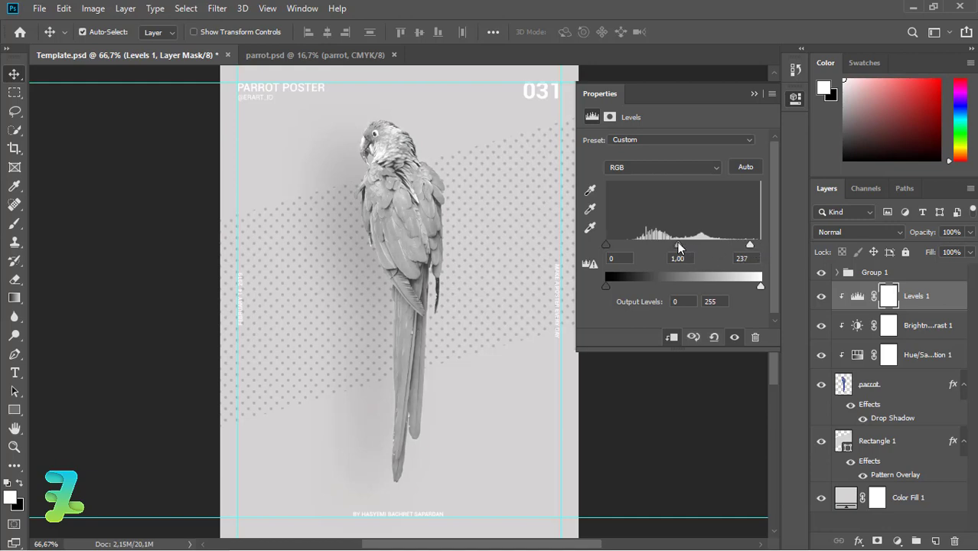
pyautogui.moveTo(677, 245); pyautogui.dragTo(705, 245)
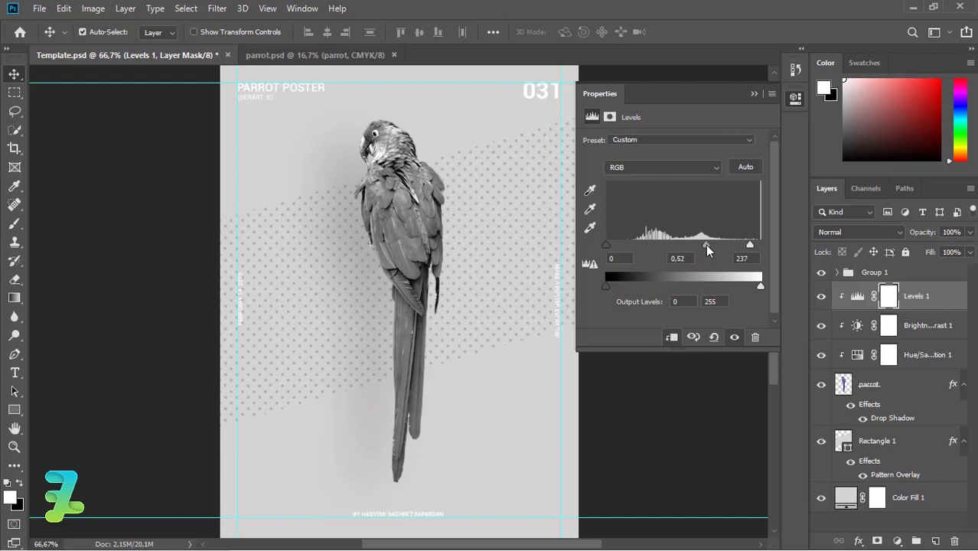
pyautogui.moveTo(705, 245); pyautogui.dragTo(696, 245)
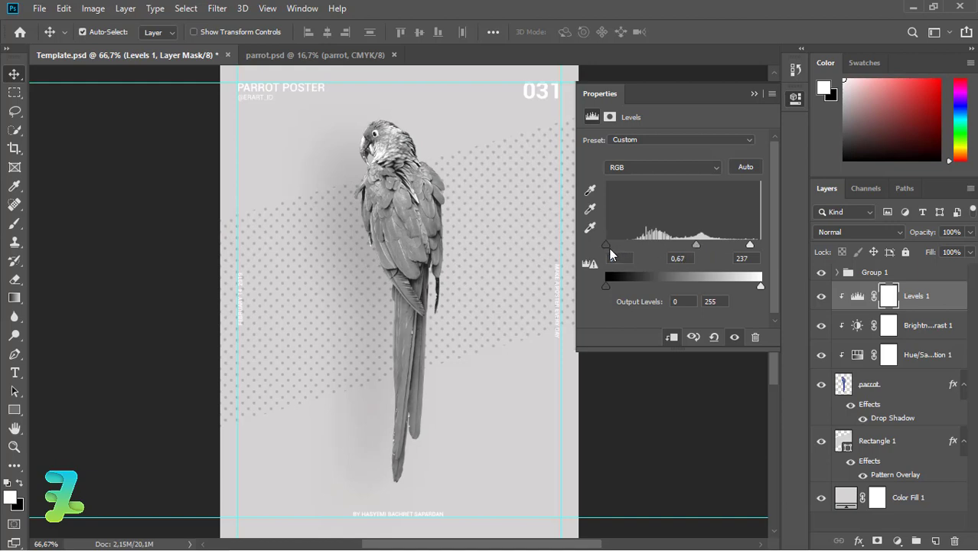
pyautogui.moveTo(607, 244); pyautogui.dragTo(652, 245)
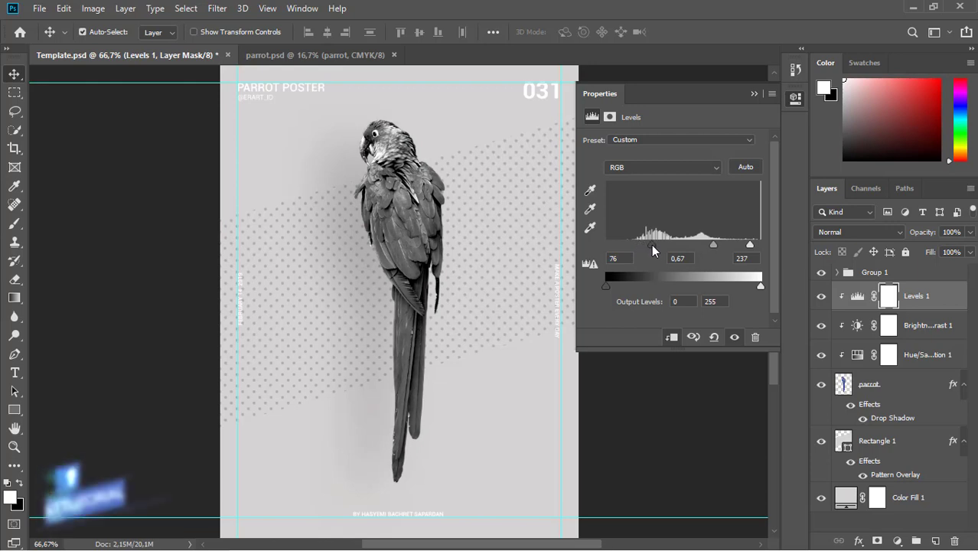
pyautogui.moveTo(715, 243)
pyautogui.mouseDown()
pyautogui.moveTo(728, 243)
pyautogui.moveTo(700, 243)
pyautogui.mouseUp()
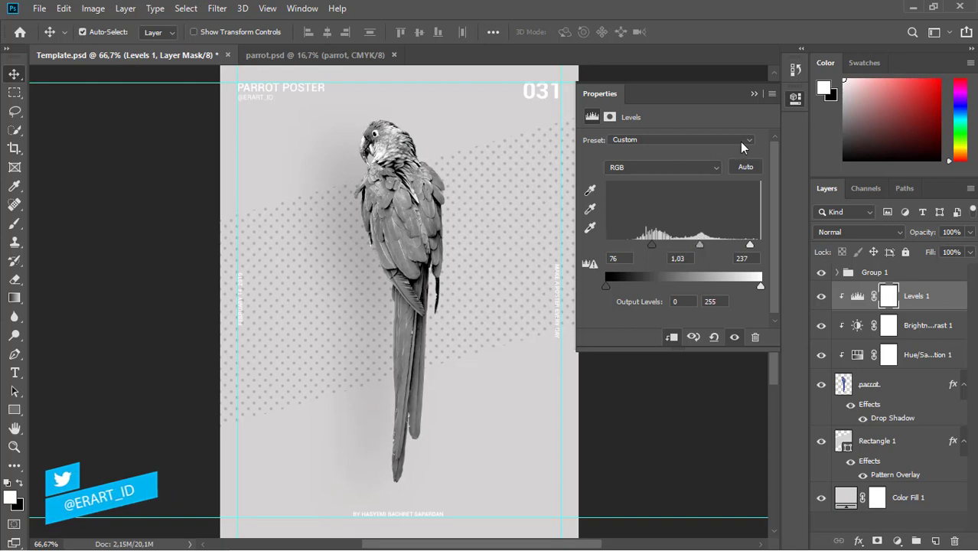
pyautogui.click(754, 94)
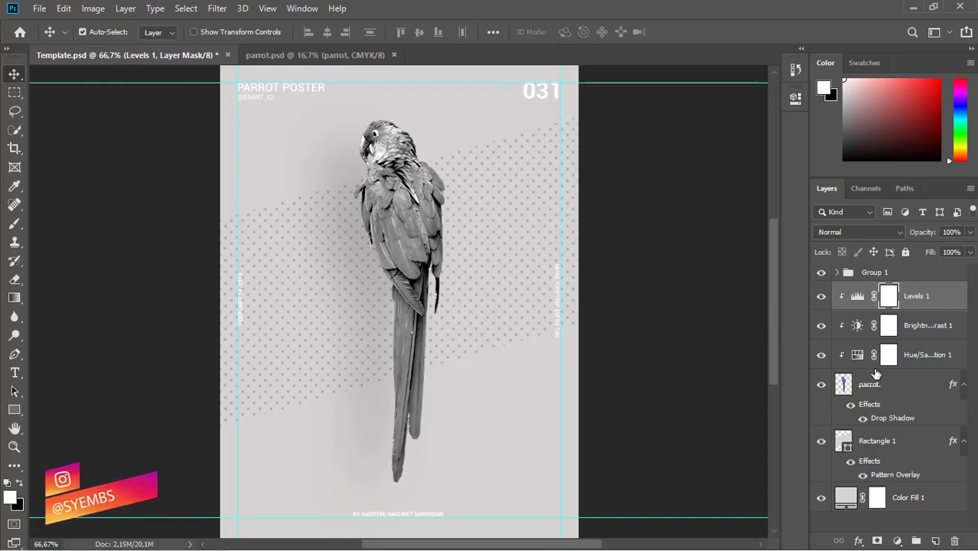
# Add a Gradient Map clipped to the parrot using the Black, White gradient preset
pyautogui.click(897, 541)
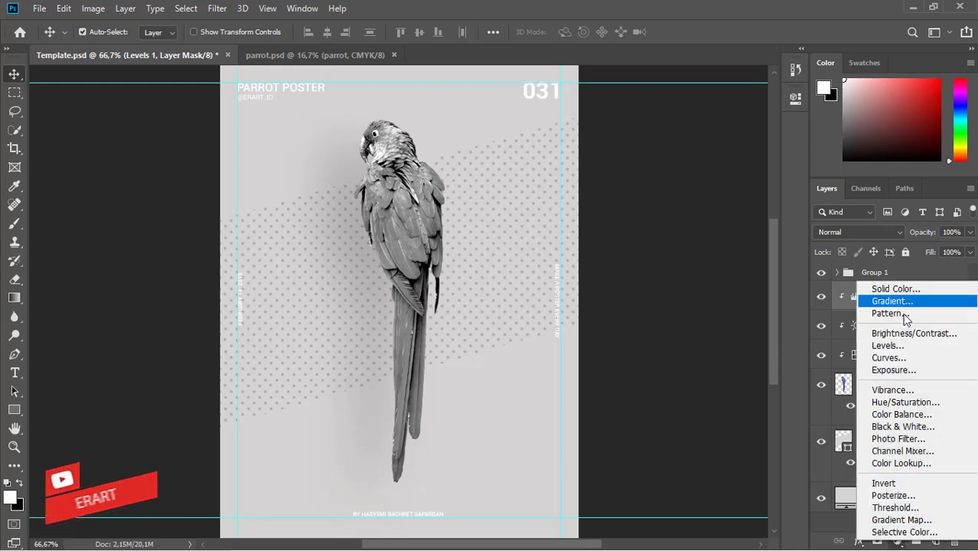
pyautogui.click(902, 520)
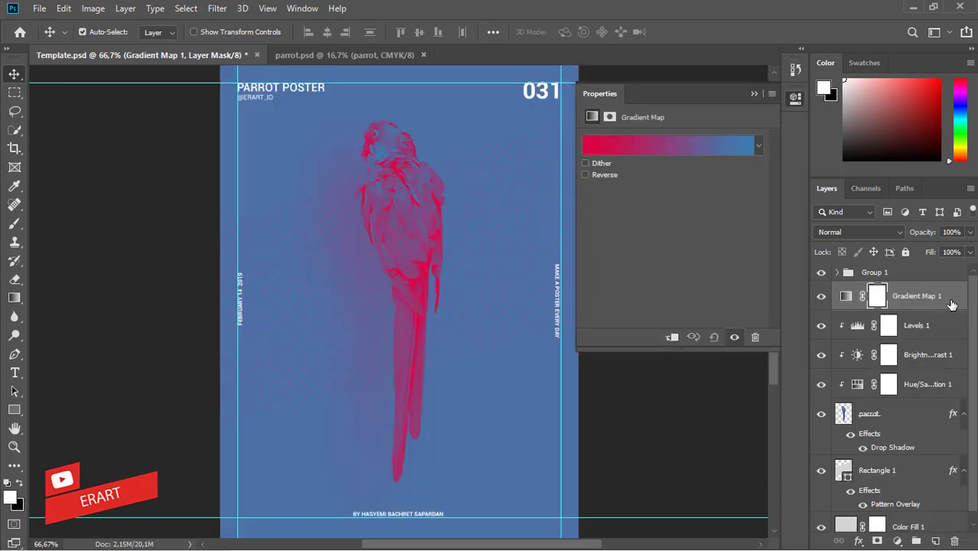
pyautogui.rightClick(952, 305)
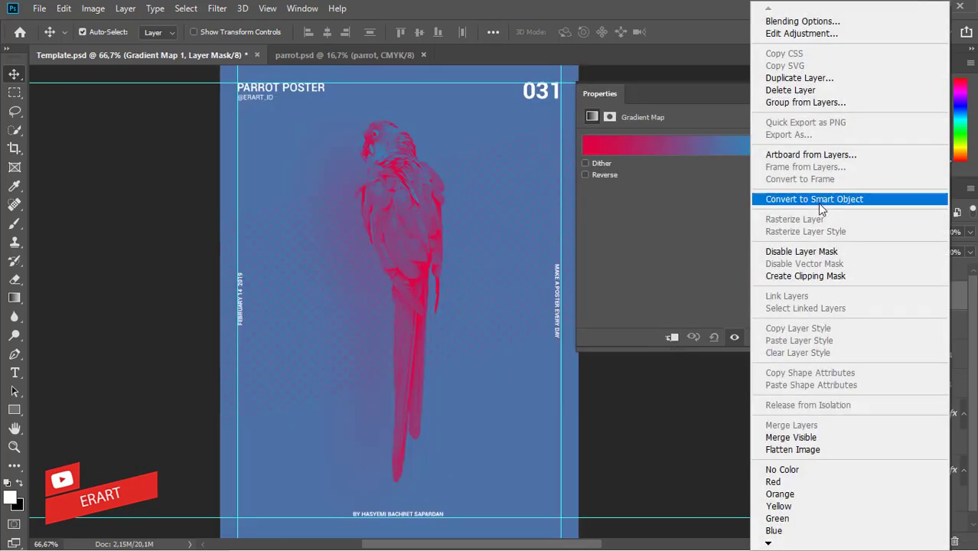
pyautogui.click(796, 275)
pyautogui.click(683, 148)
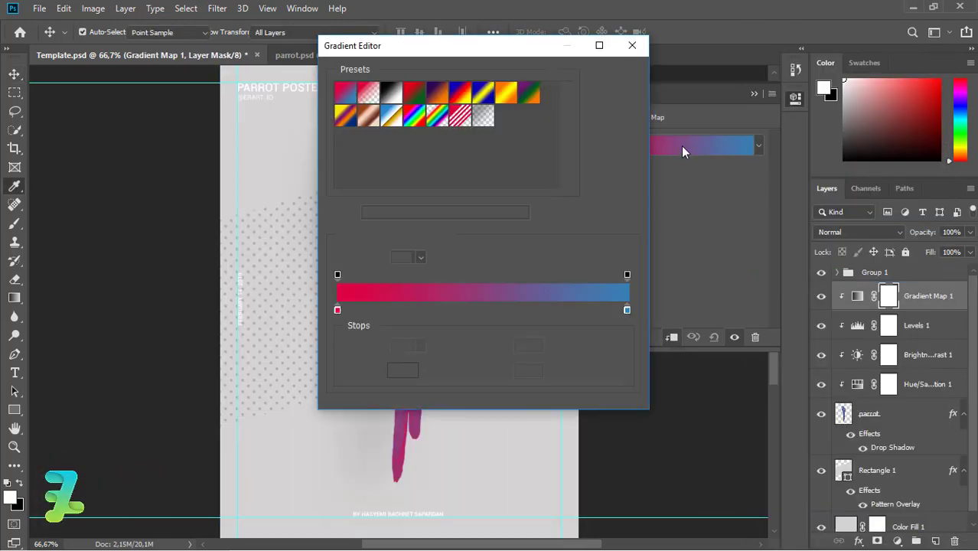
pyautogui.click(392, 94)
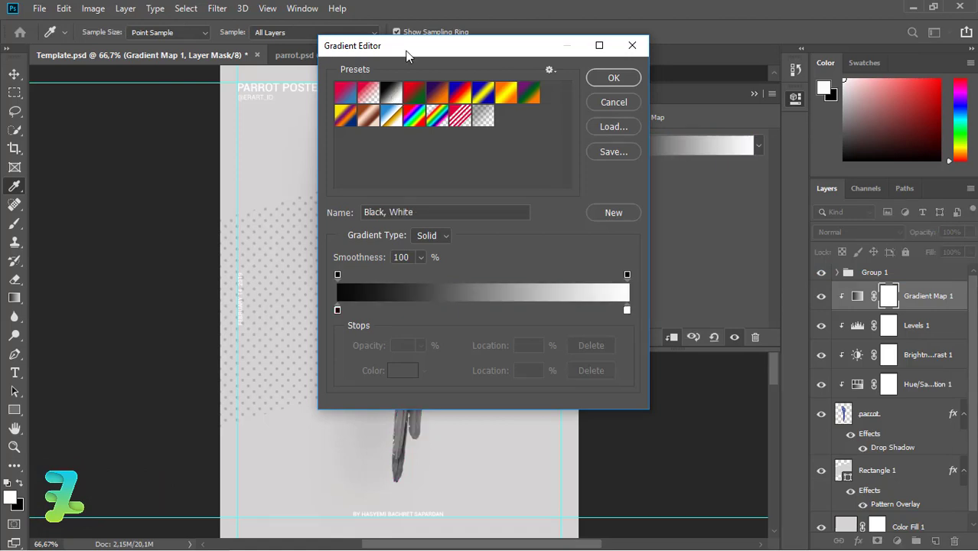
pyautogui.moveTo(406, 54)
pyautogui.mouseDown()
pyautogui.moveTo(602, 120)
pyautogui.moveTo(550, 106)
pyautogui.mouseUp()
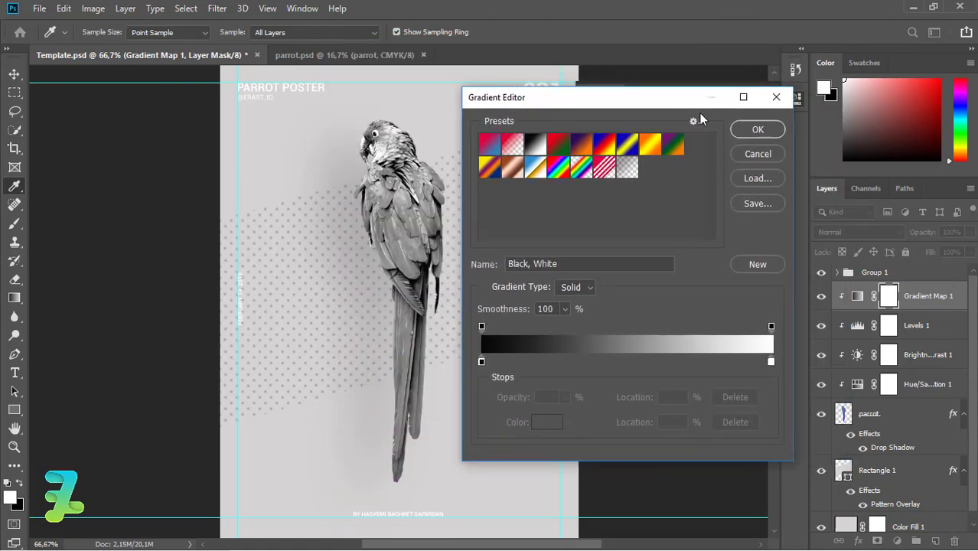
pyautogui.click(767, 129)
pyautogui.press('v')
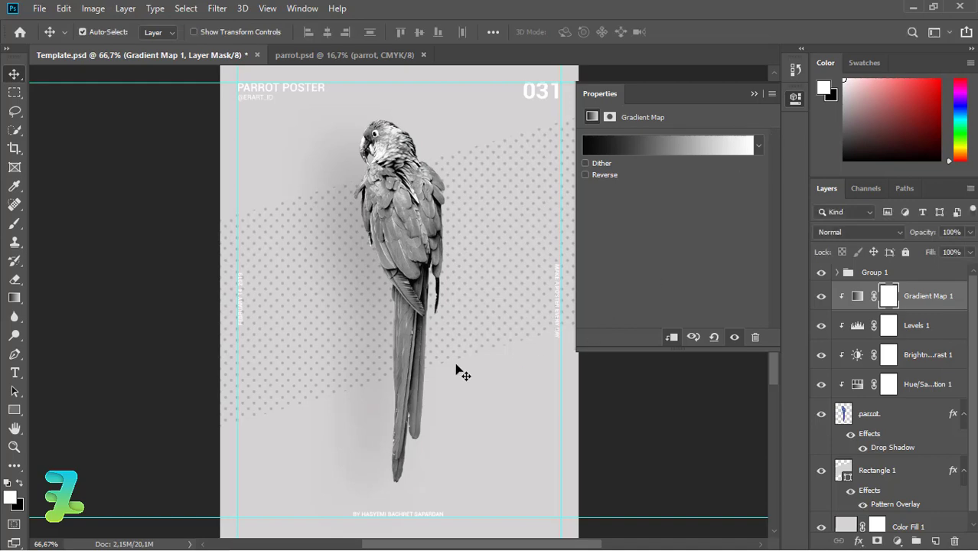
pyautogui.click(755, 93)
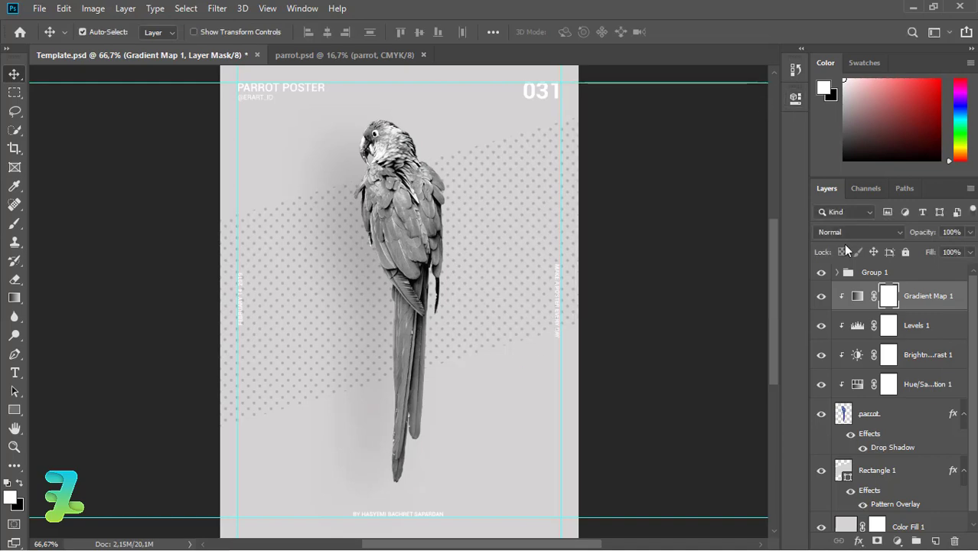
# Add a new empty layer and set the Type tool's font to Roboto
pyautogui.click(937, 541)
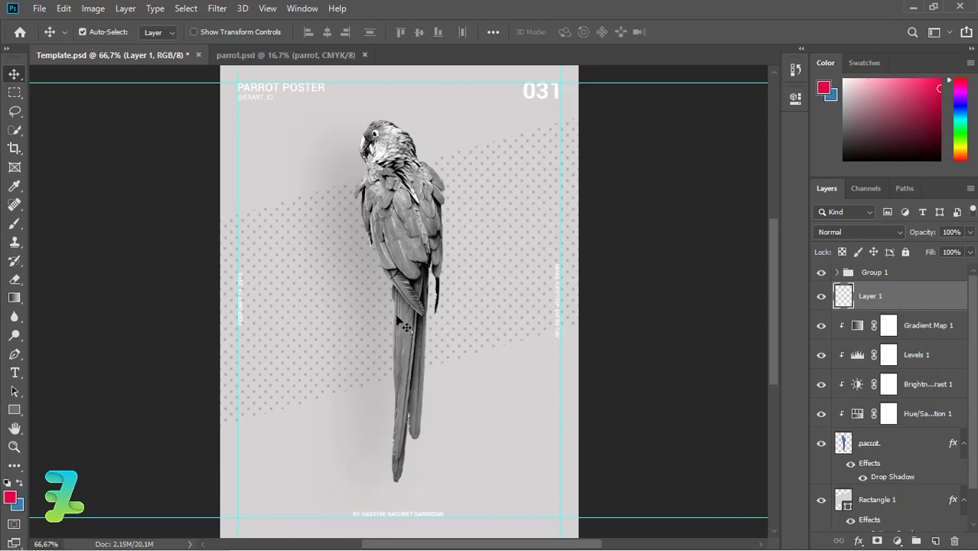
pyautogui.click(21, 374)
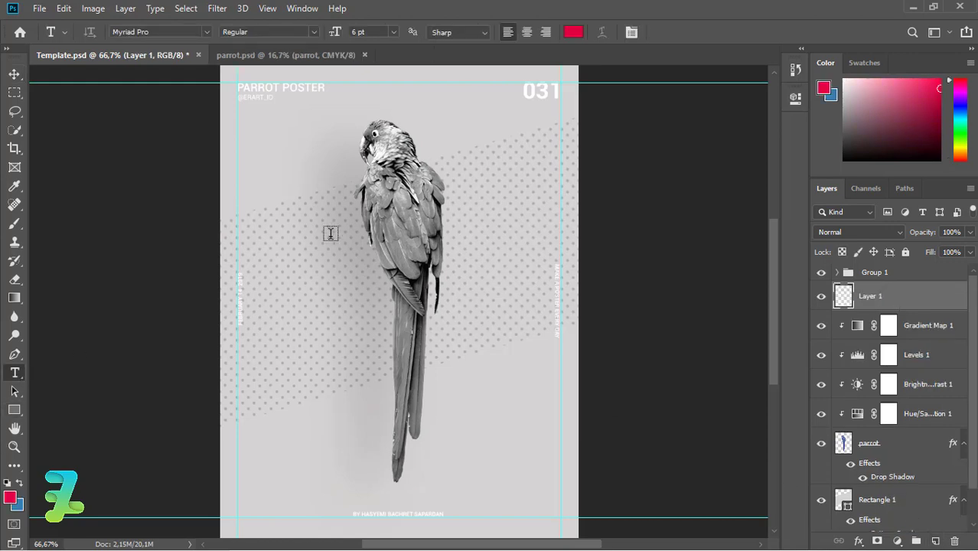
pyautogui.click(207, 31)
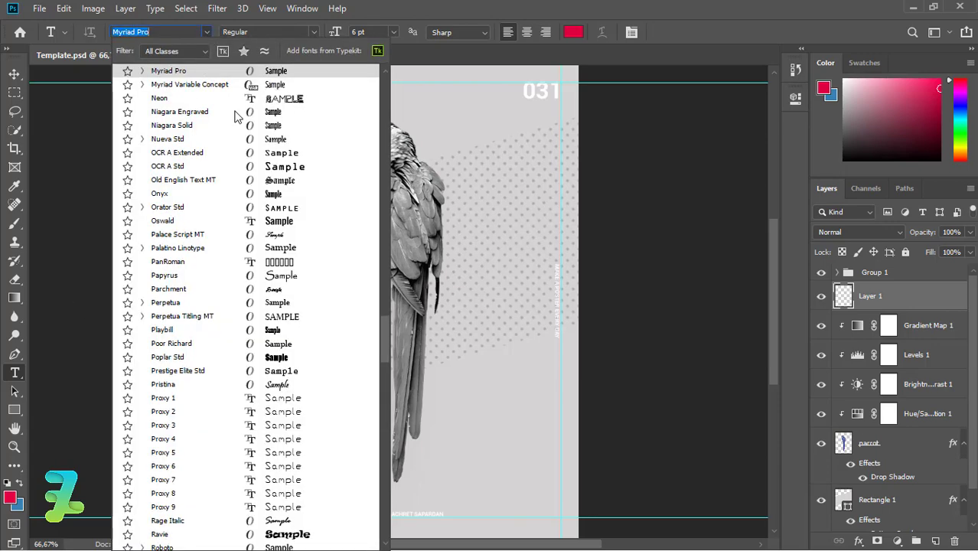
pyautogui.moveTo(382, 345); pyautogui.dragTo(383, 391)
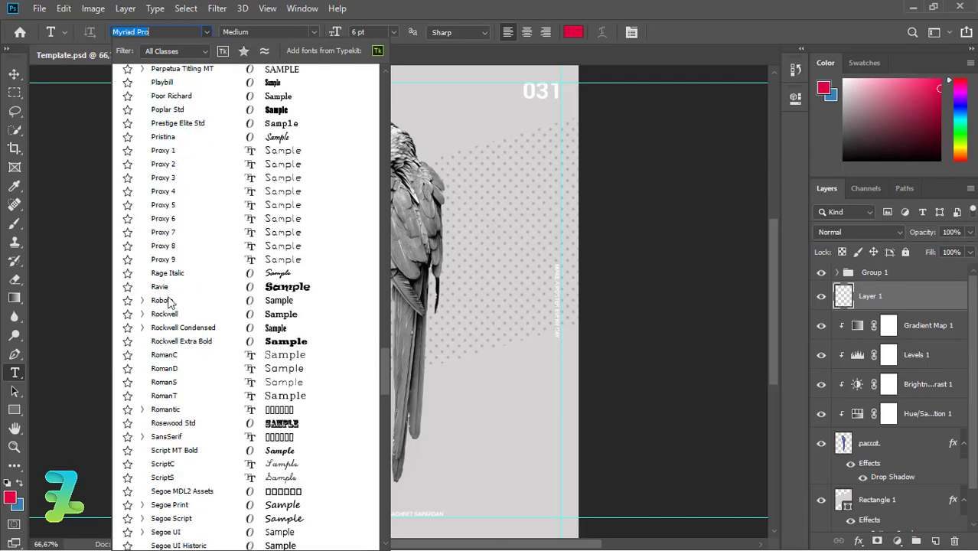
pyautogui.scroll(-2, 170, 301)
pyautogui.click(162, 210)
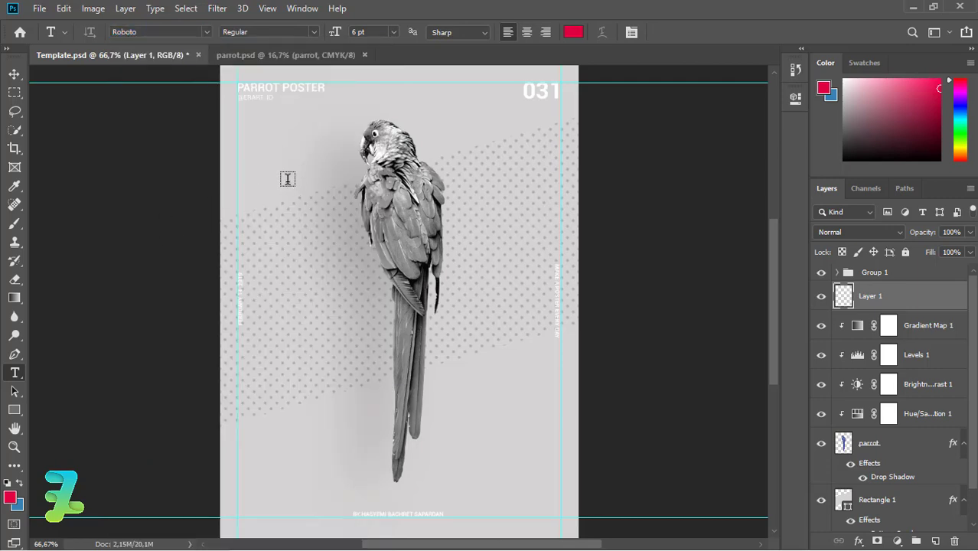
# Start an empty text line left of the parrot at 72 pt
pyautogui.click(295, 192)
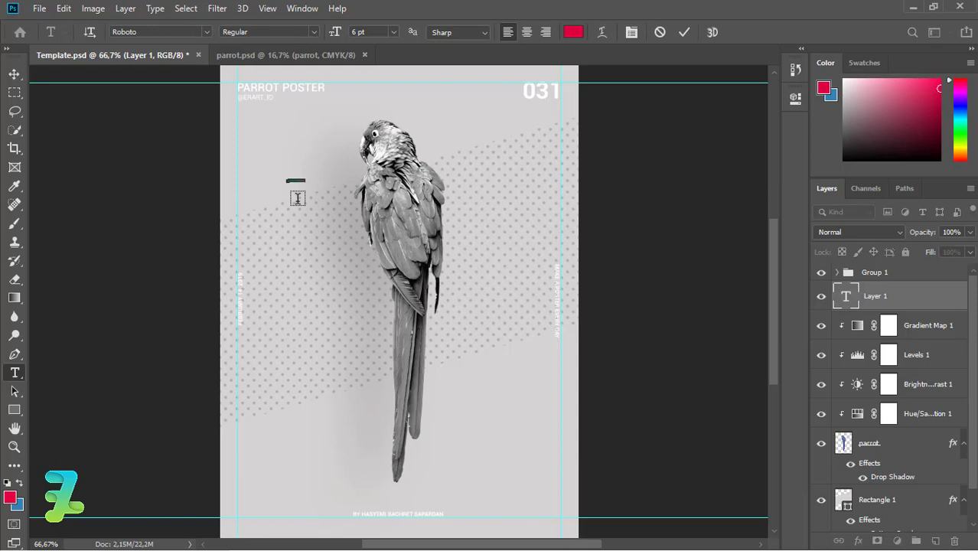
pyautogui.press('BackSpace')
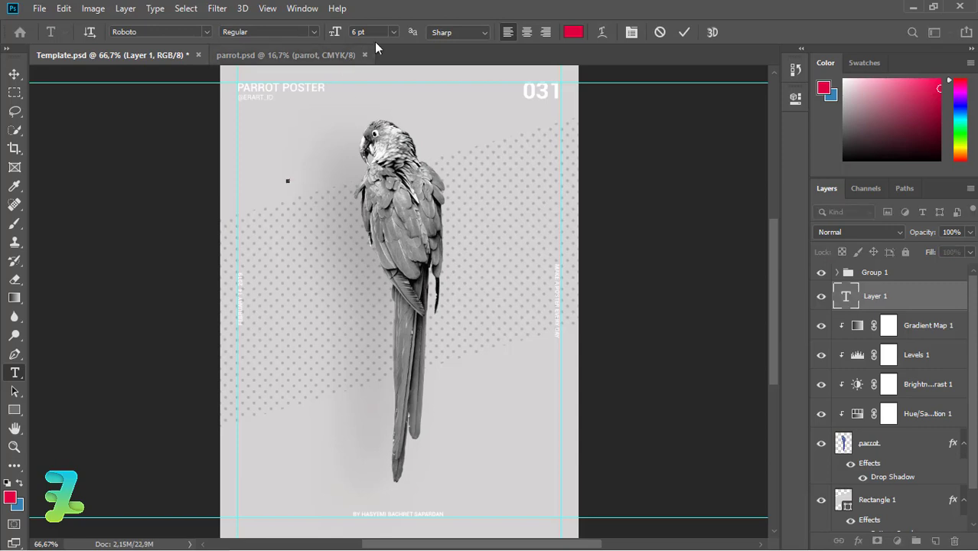
pyautogui.click(394, 33)
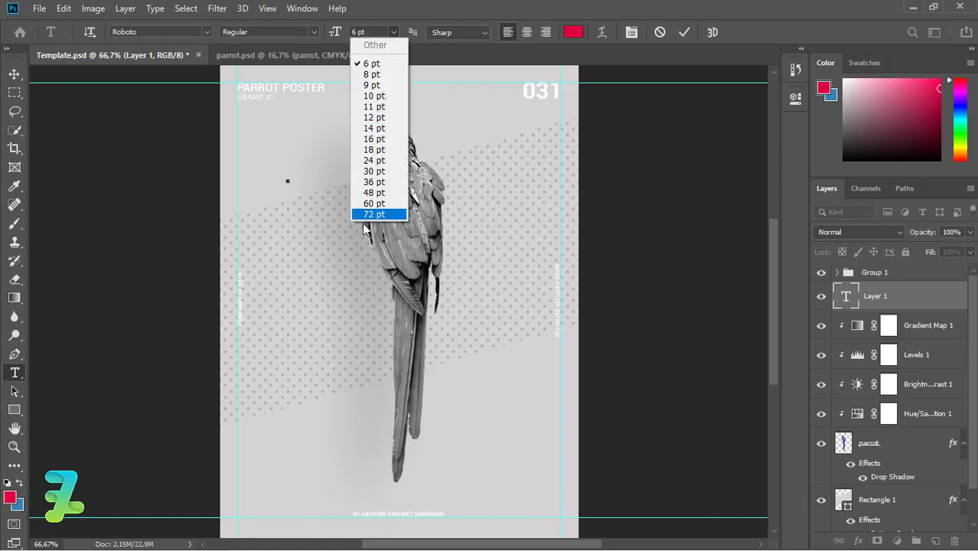
pyautogui.click(366, 222)
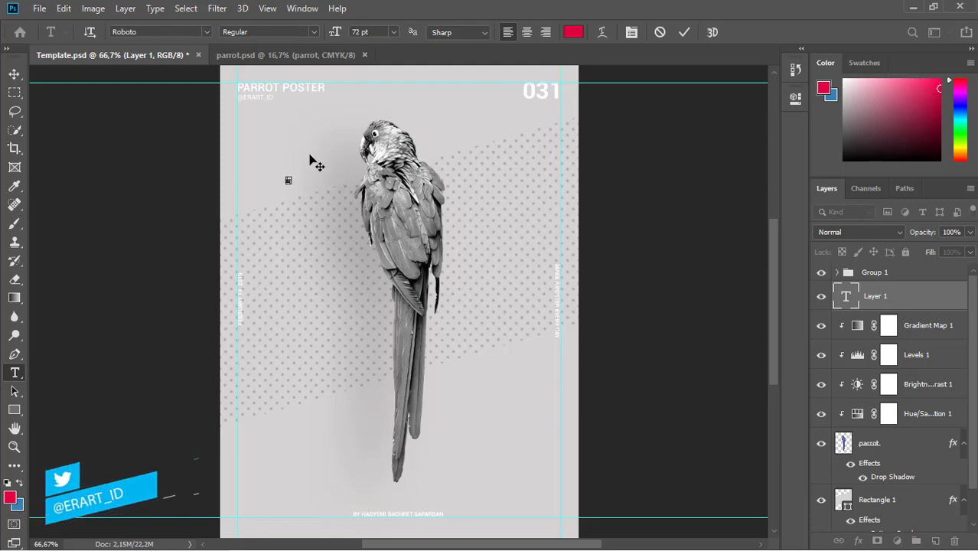
pyautogui.hotkey('ctrl', '+')
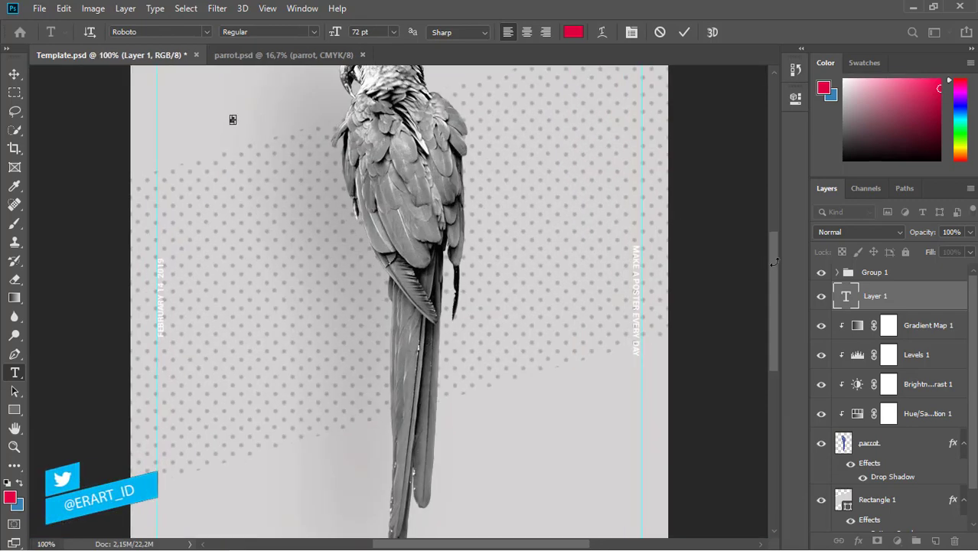
pyautogui.moveTo(775, 264); pyautogui.dragTo(772, 239)
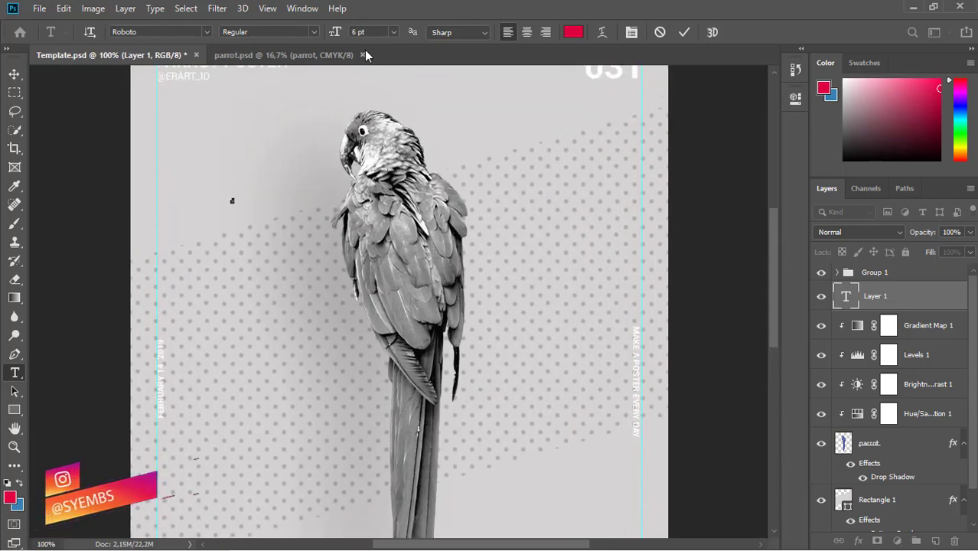
pyautogui.click(393, 31)
# Type a letter P and enlarge it to 272 pt
pyautogui.click(377, 214)
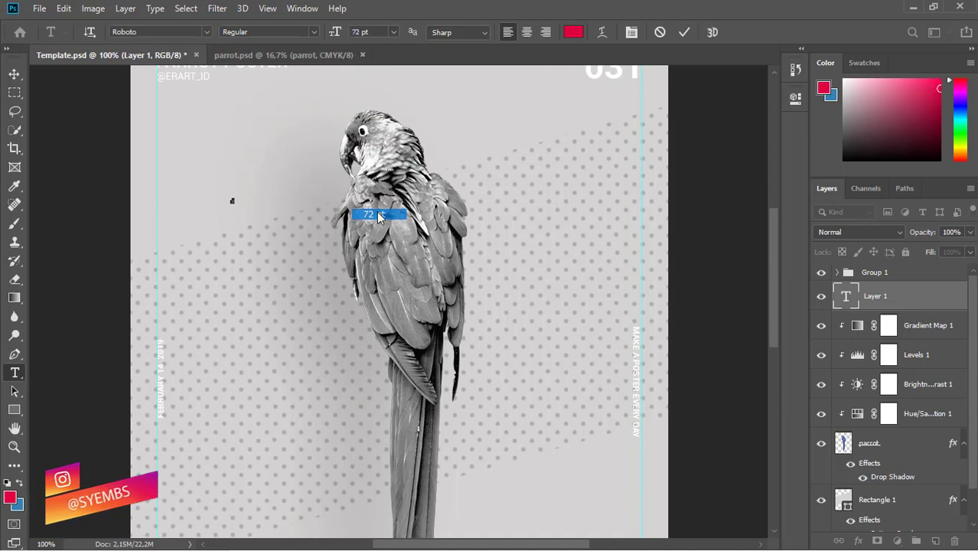
pyautogui.write('p')
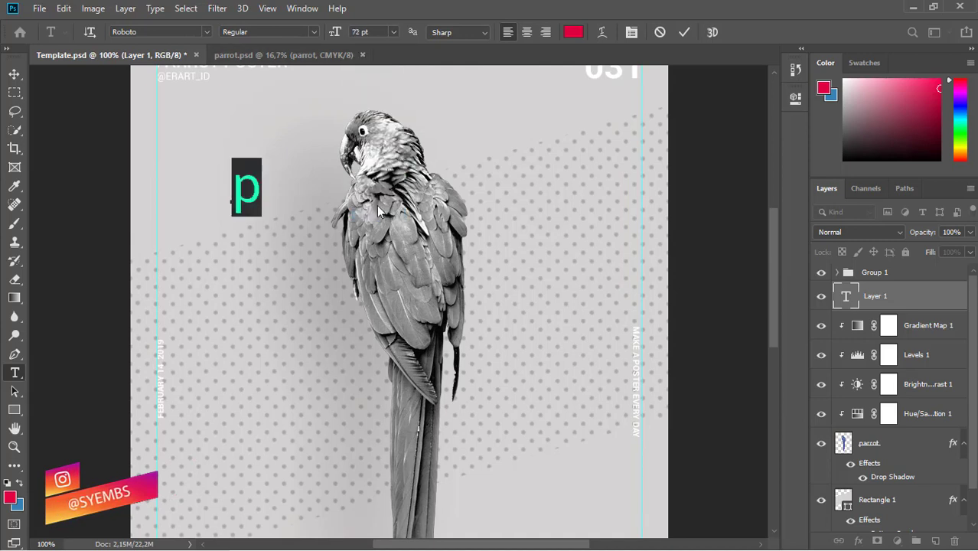
pyautogui.write('P')
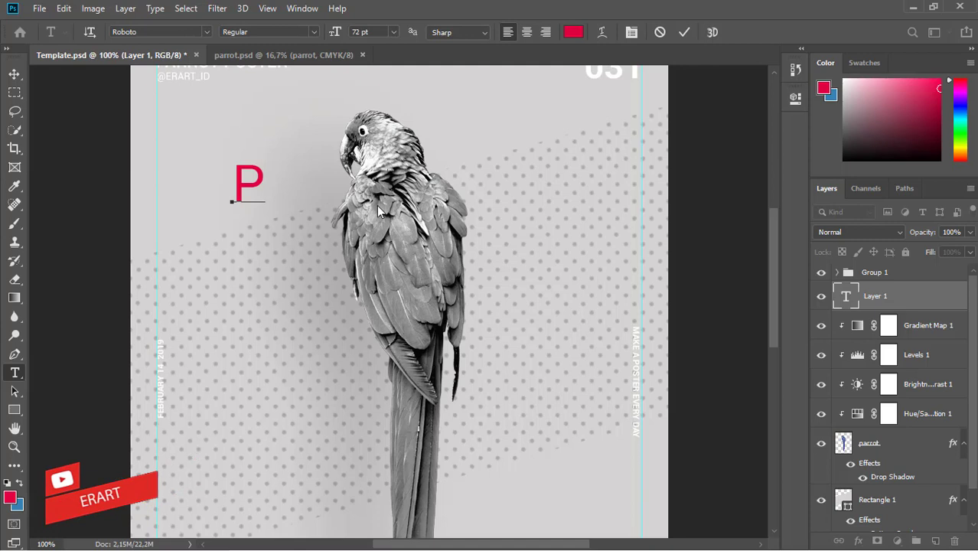
pyautogui.hotkey('ctrl', 'a')
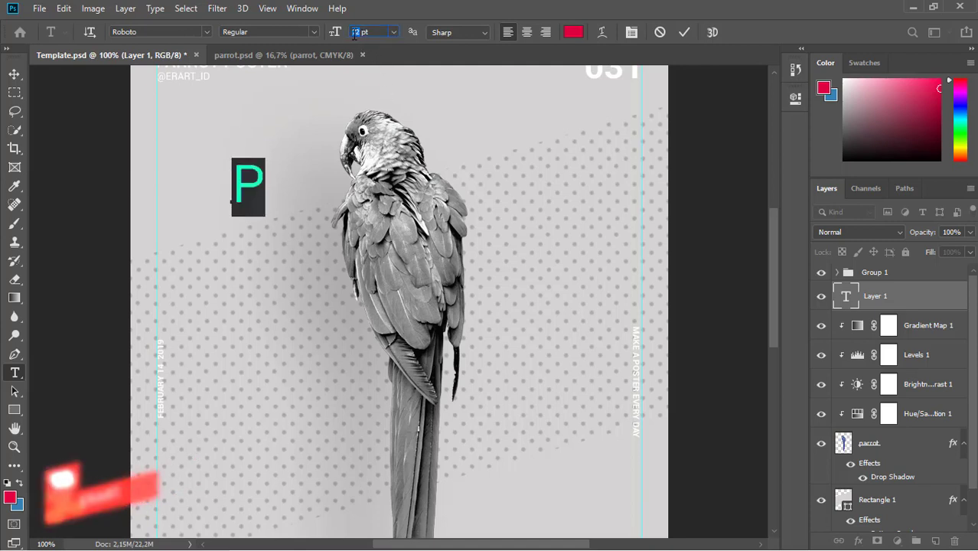
pyautogui.press('BackSpace')
pyautogui.write('7')
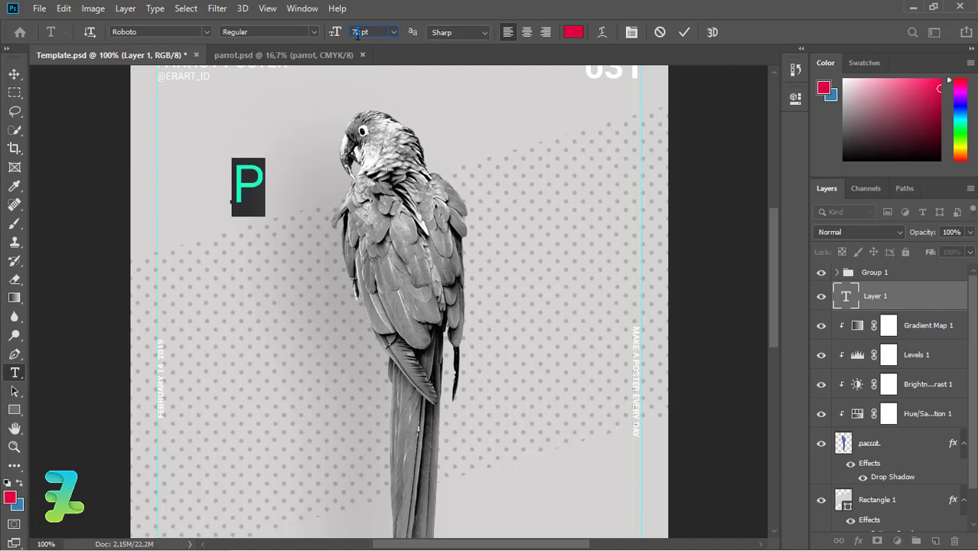
pyautogui.write('2')
pyautogui.press('Return')
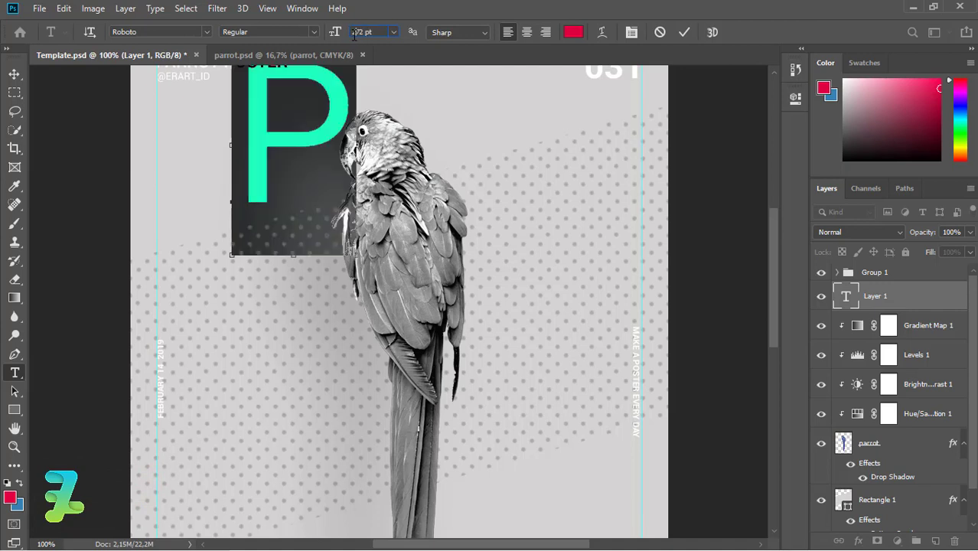
# Move the P to the poster's upper left beside the parrot's head
pyautogui.click(14, 74)
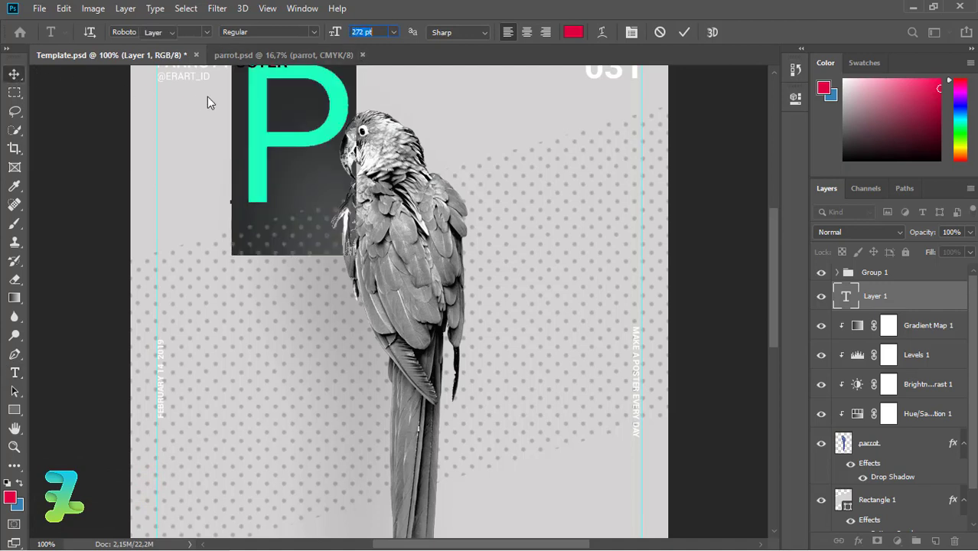
pyautogui.moveTo(260, 118); pyautogui.dragTo(208, 201)
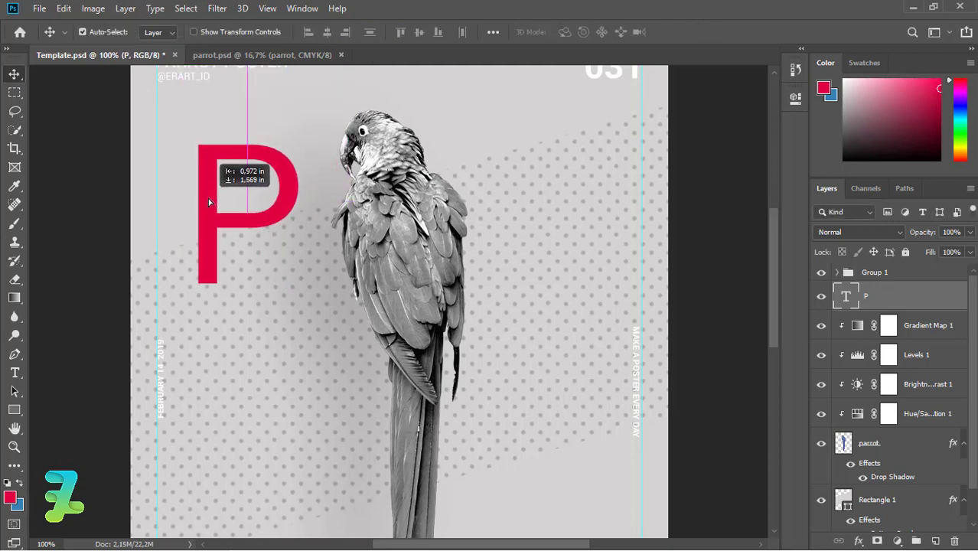
pyautogui.moveTo(208, 202); pyautogui.dragTo(208, 188)
pyautogui.hotkey('ctrl', '-')
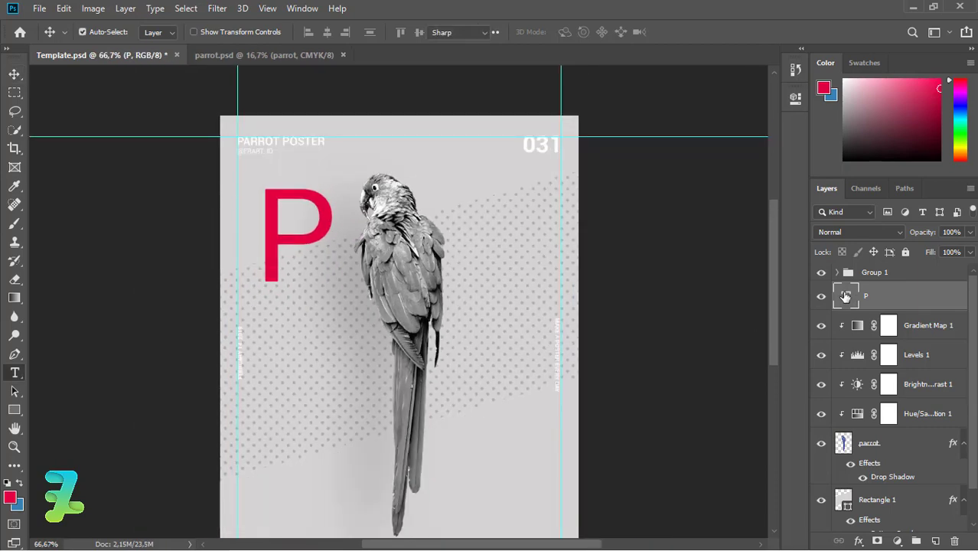
# Recolour the P blue and settle it into its final position
pyautogui.doubleClick(846, 296)
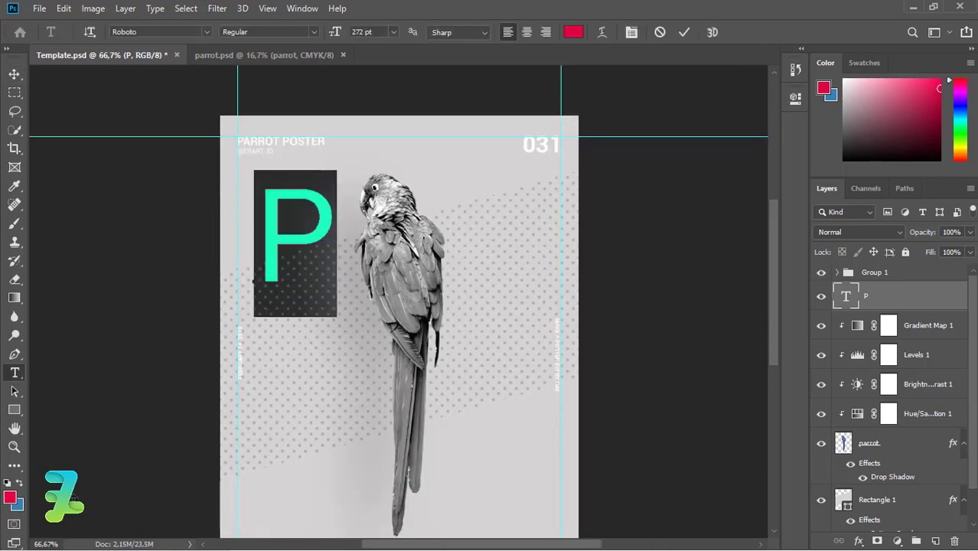
pyautogui.click(19, 483)
pyautogui.click(14, 73)
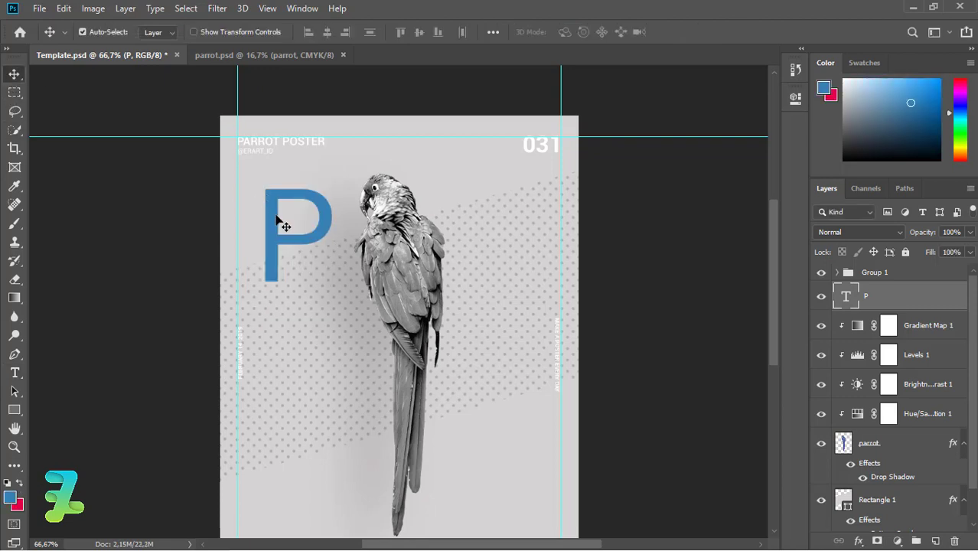
pyautogui.moveTo(277, 218); pyautogui.dragTo(272, 231)
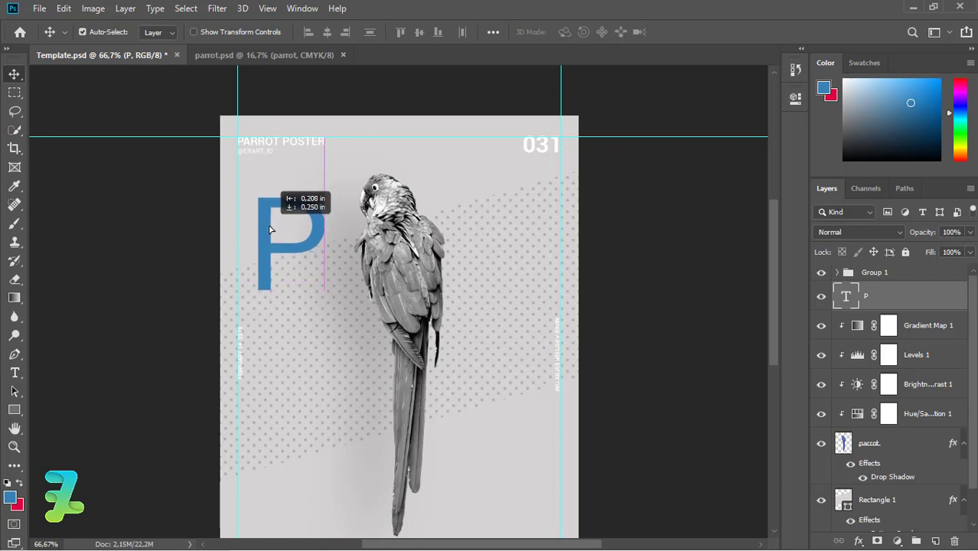
pyautogui.moveTo(272, 235); pyautogui.dragTo(269, 235)
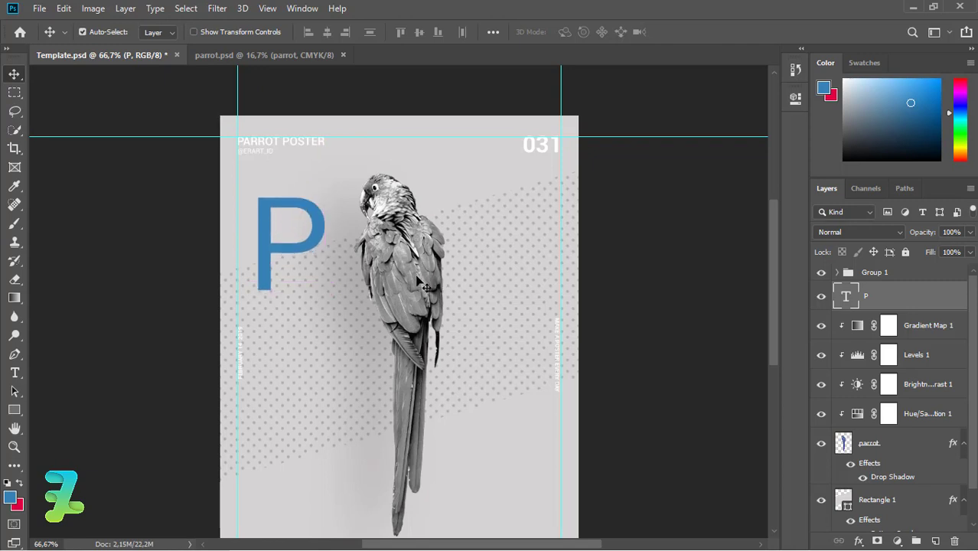
# Duplicate the P layer, retype the copy as A, and place it right of the P
pyautogui.hotkey('ctrl', 'j')
pyautogui.doubleClick(852, 297)
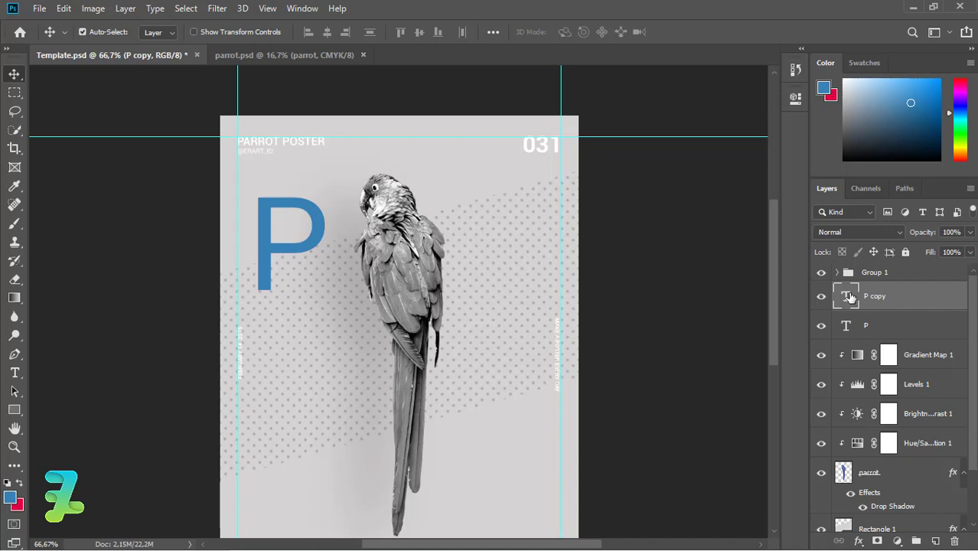
pyautogui.write('A')
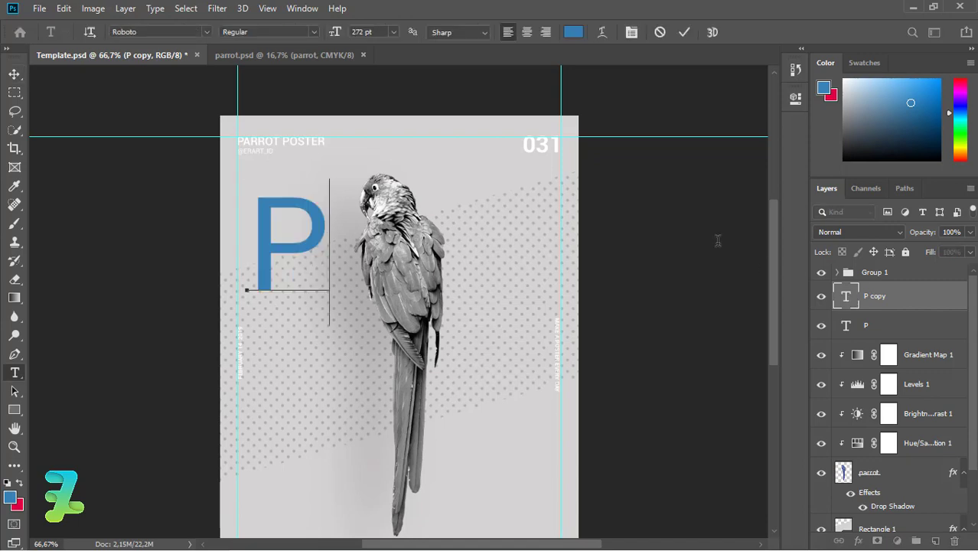
pyautogui.hotkey('ctrl', 'Return')
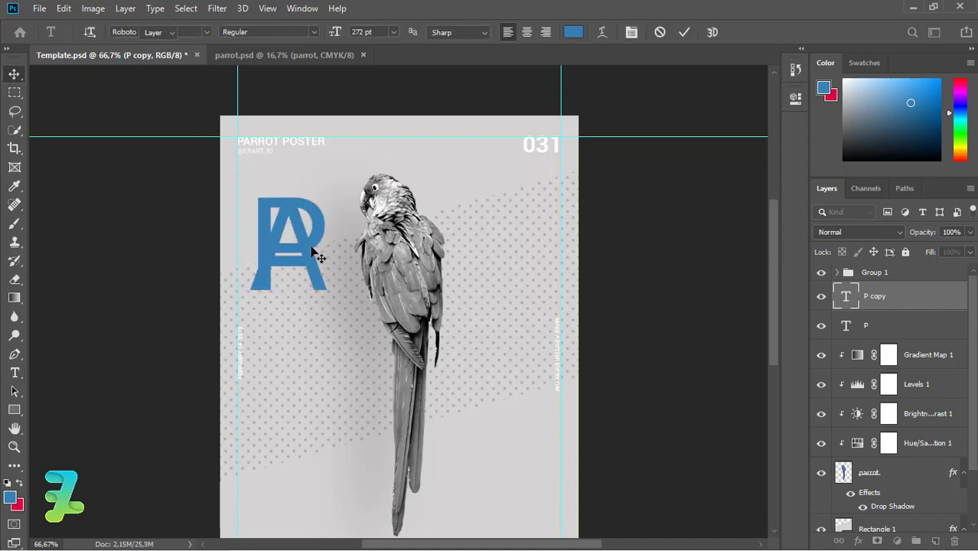
pyautogui.press('v')
pyautogui.moveTo(324, 255); pyautogui.dragTo(434, 252)
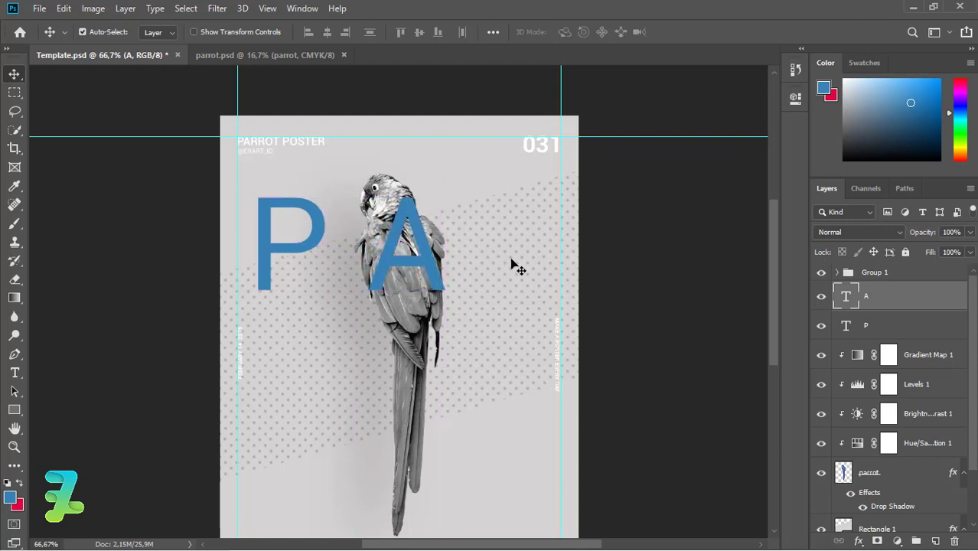
# Duplicate the A layer, move it to the right side, and retype it as R
pyautogui.hotkey('ctrl', 'j')
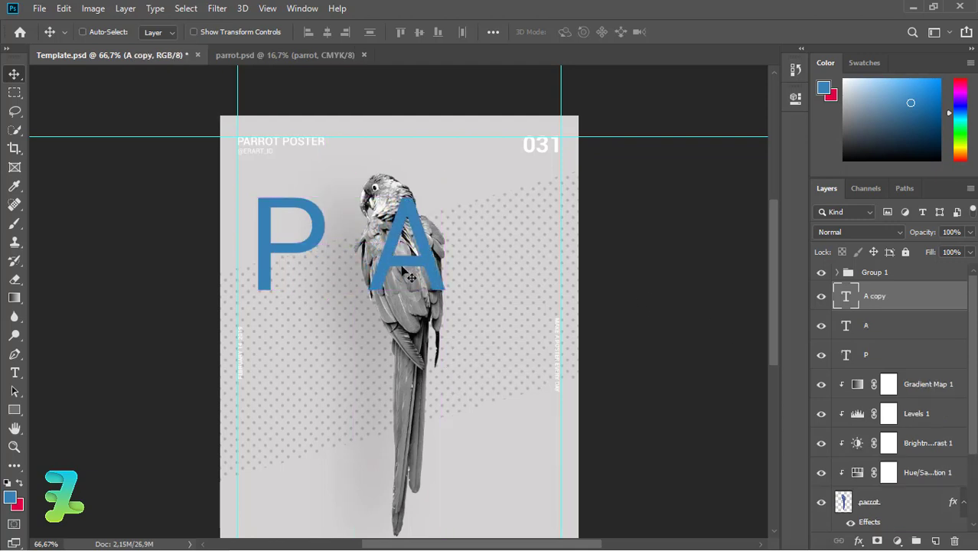
pyautogui.moveTo(472, 263)
pyautogui.mouseDown()
pyautogui.moveTo(525, 262)
pyautogui.moveTo(533, 253)
pyautogui.mouseUp()
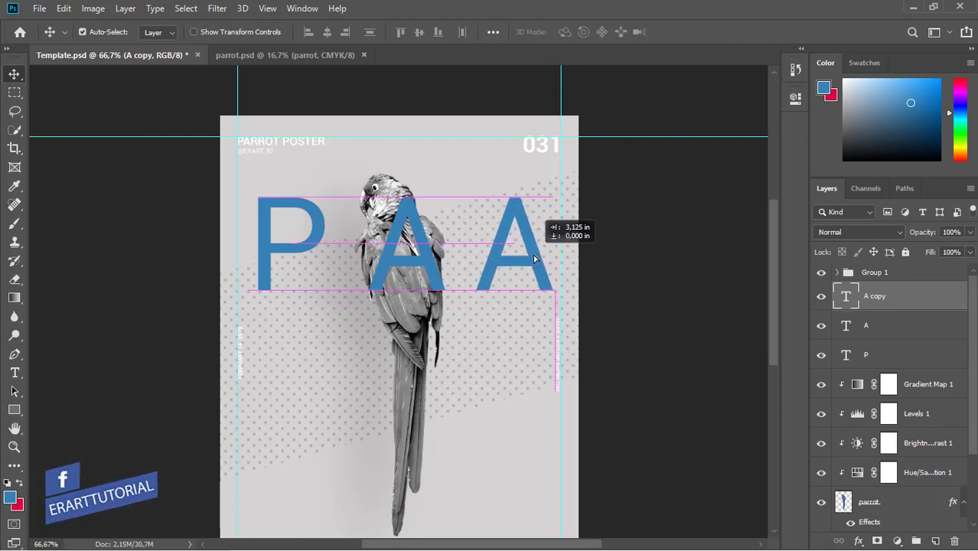
pyautogui.moveTo(610, 254); pyautogui.dragTo(628, 270)
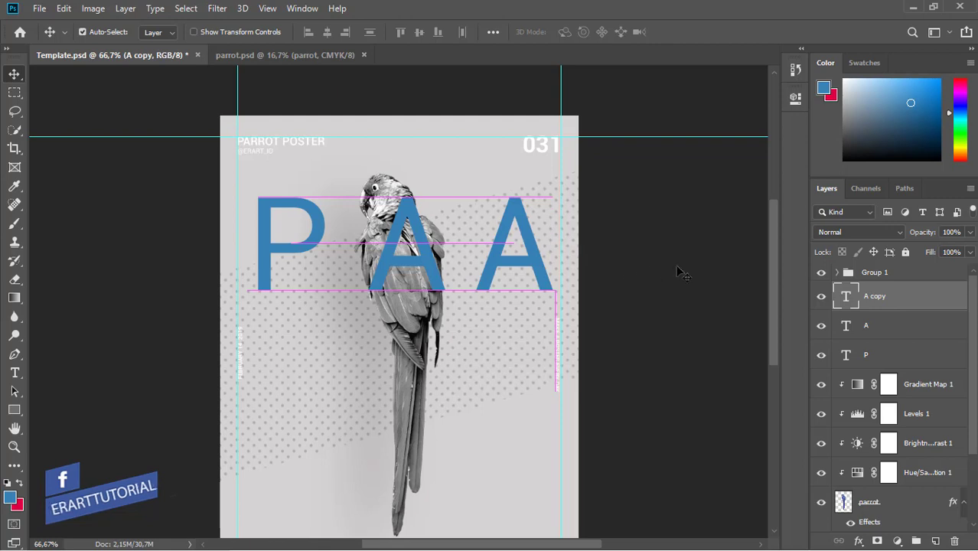
pyautogui.doubleClick(846, 300)
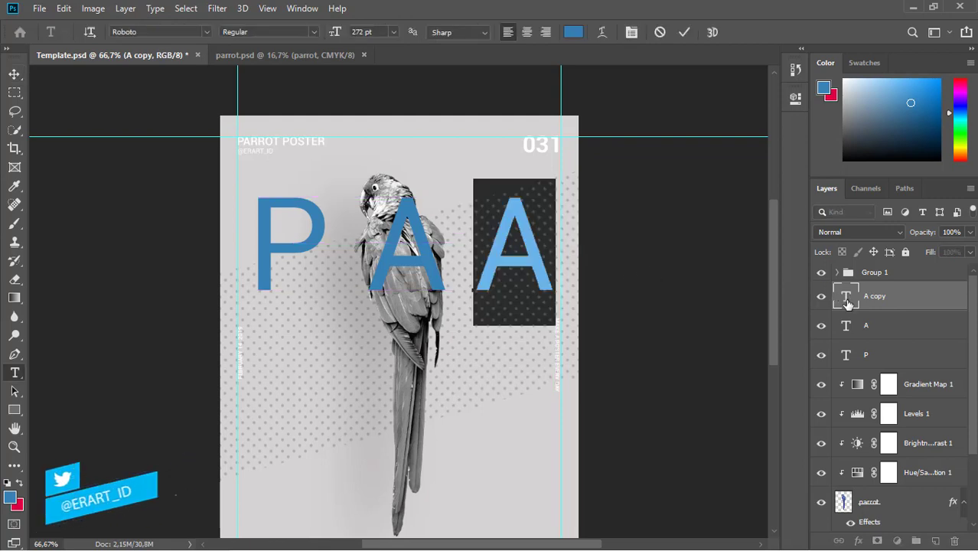
pyautogui.write('R')
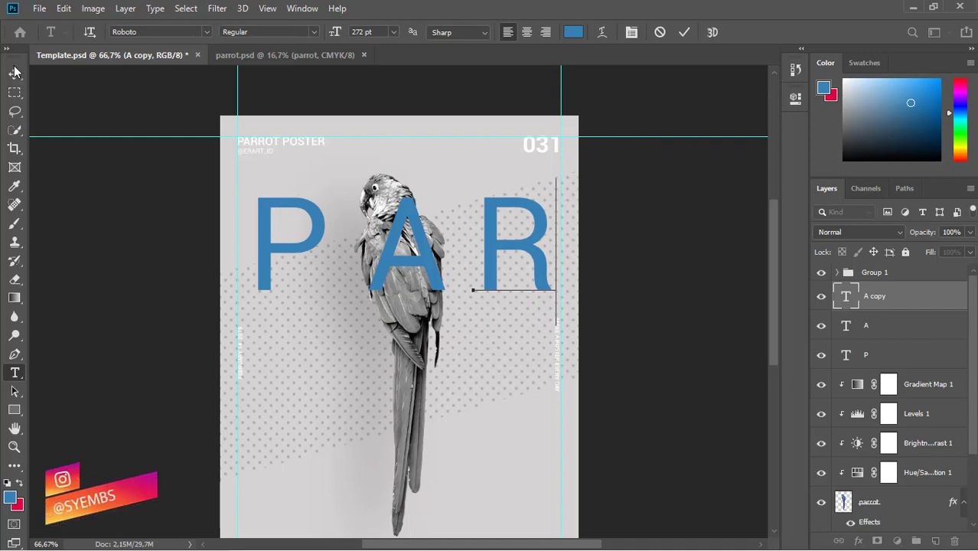
pyautogui.hotkey('ctrl', 'Return')
# Select the P, A and R layers and copy them down below the originals
pyautogui.press('v')
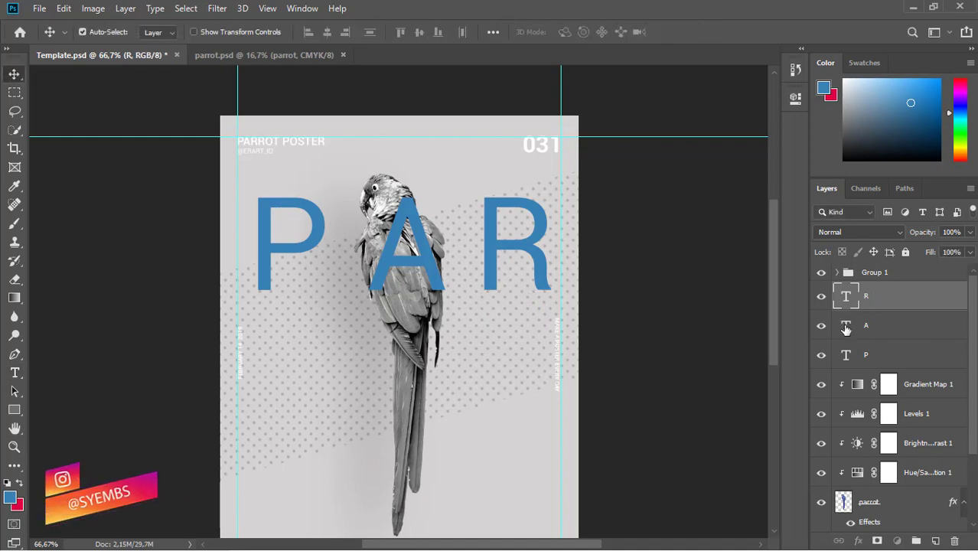
pyautogui.click(846, 328)
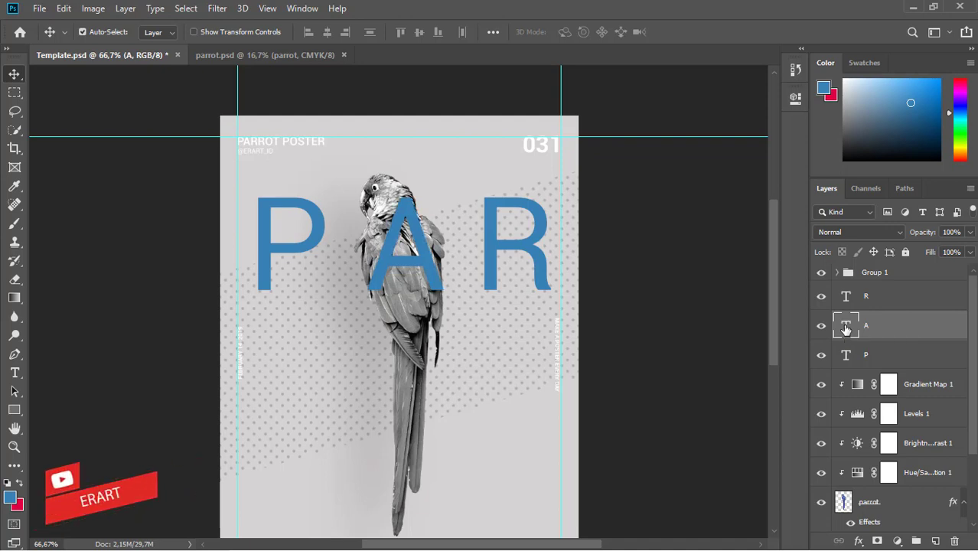
pyautogui.click(854, 301)
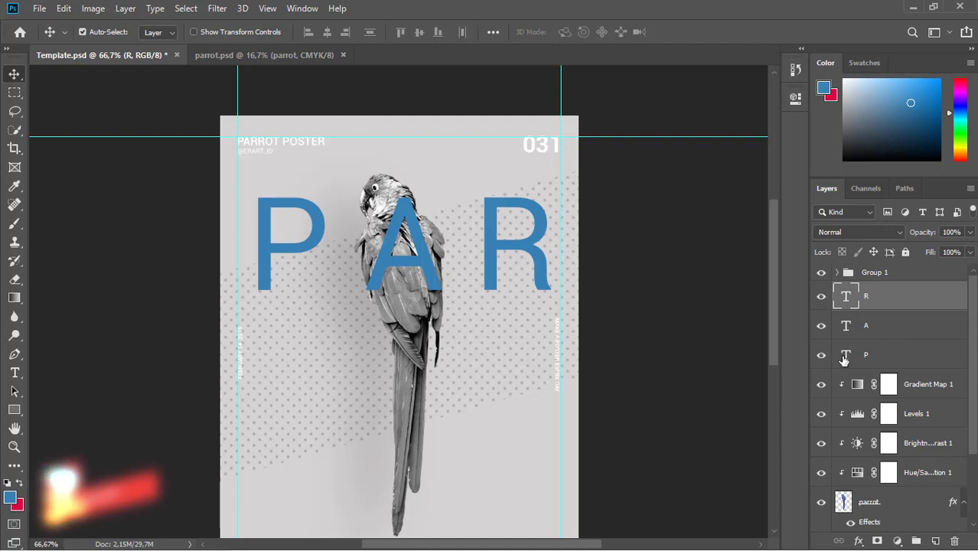
pyautogui.keyDown('shift'); pyautogui.click(844, 360); pyautogui.keyUp('shift')
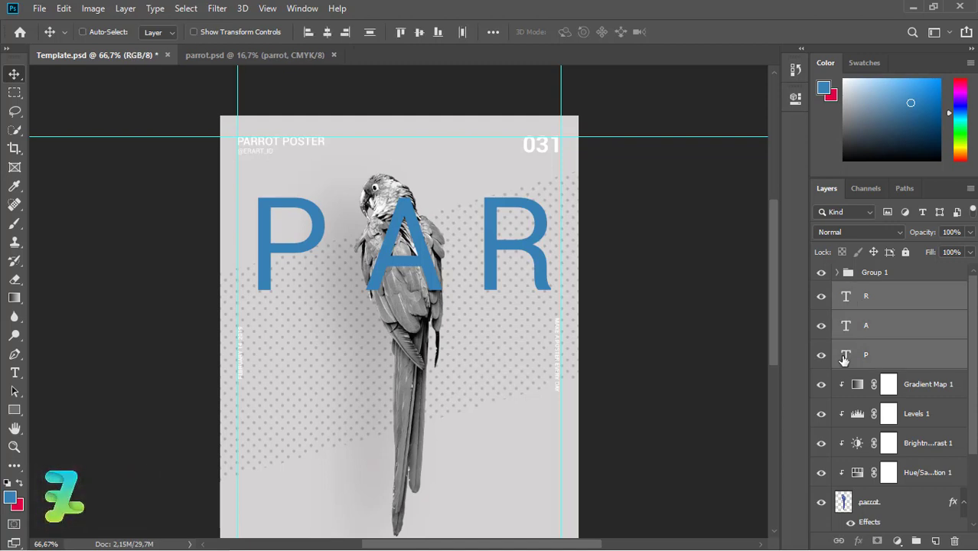
pyautogui.moveTo(310, 286); pyautogui.dragTo(303, 355)
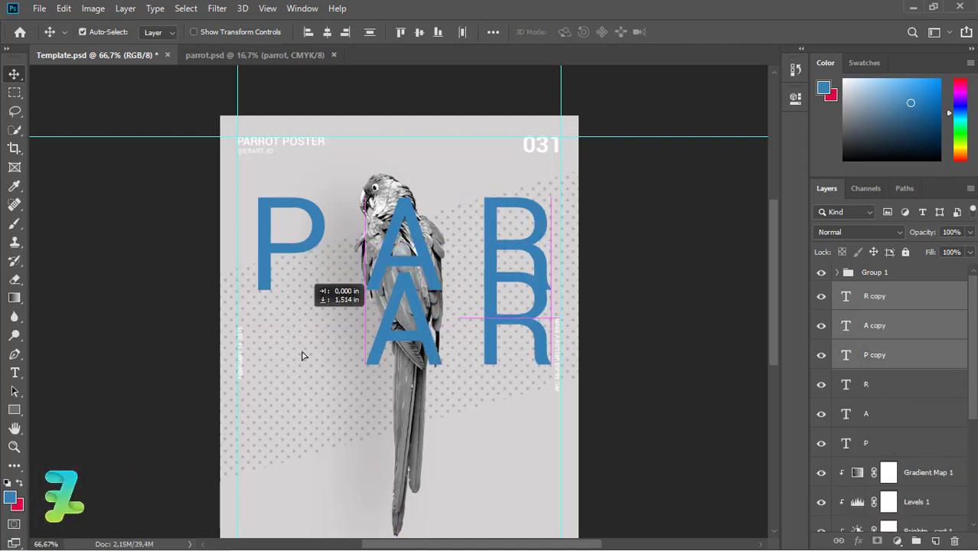
pyautogui.hotkey('shift', 'Down')
pyautogui.hotkey('shift', 'Down')
pyautogui.hotkey('shift', 'Down')
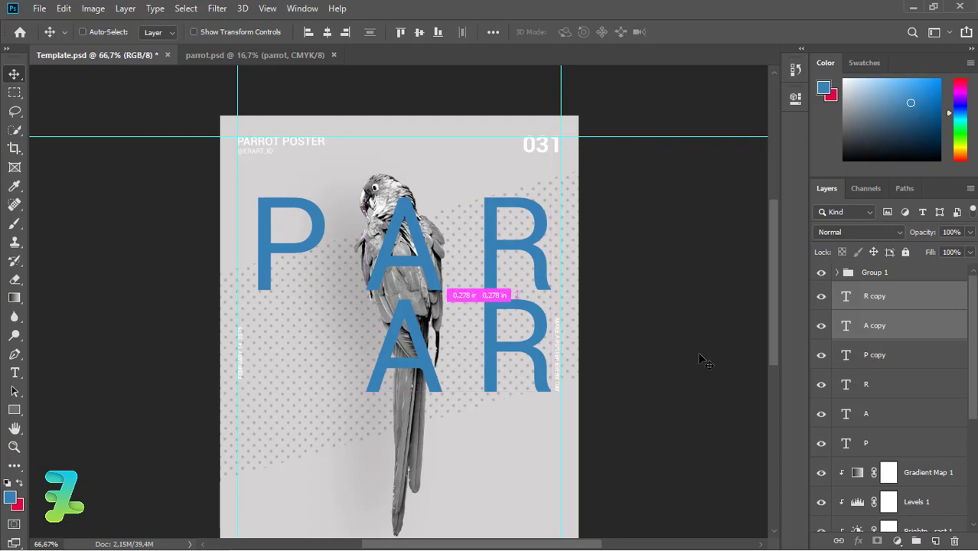
pyautogui.press('ctrl')
pyautogui.hotkey('ctrl', 'z')
# Move the copied letters, including the A copy, down into a second row
pyautogui.click(906, 356)
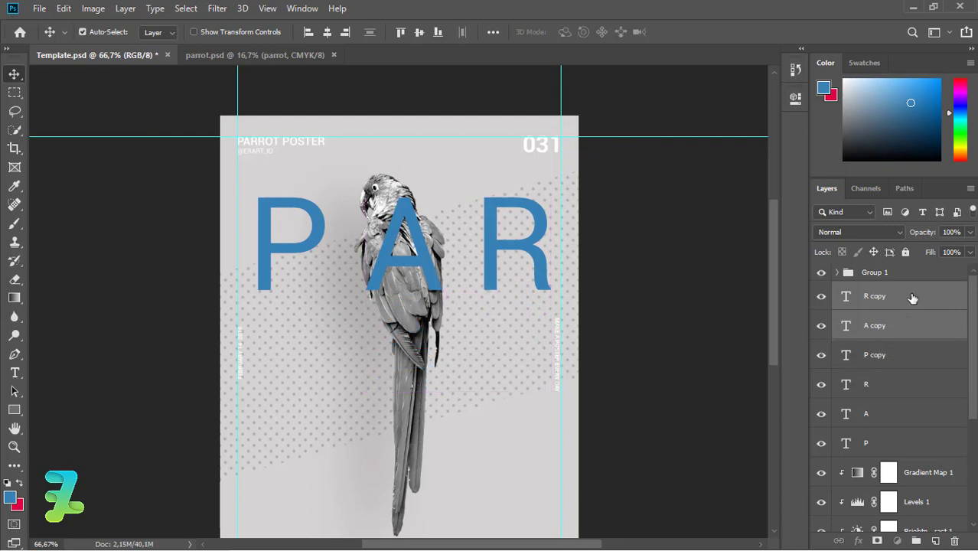
pyautogui.hotkey('ctrl', 'z')
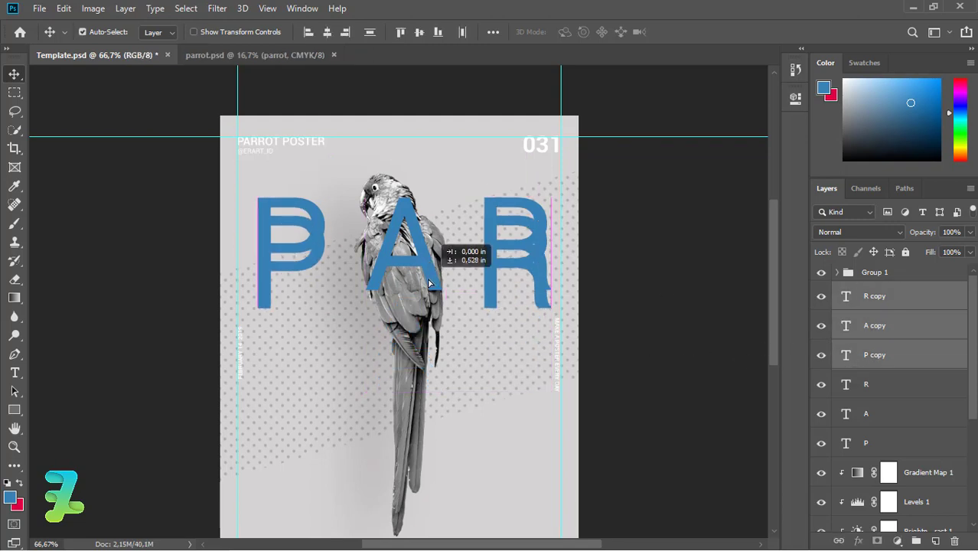
pyautogui.moveTo(417, 265); pyautogui.dragTo(418, 388)
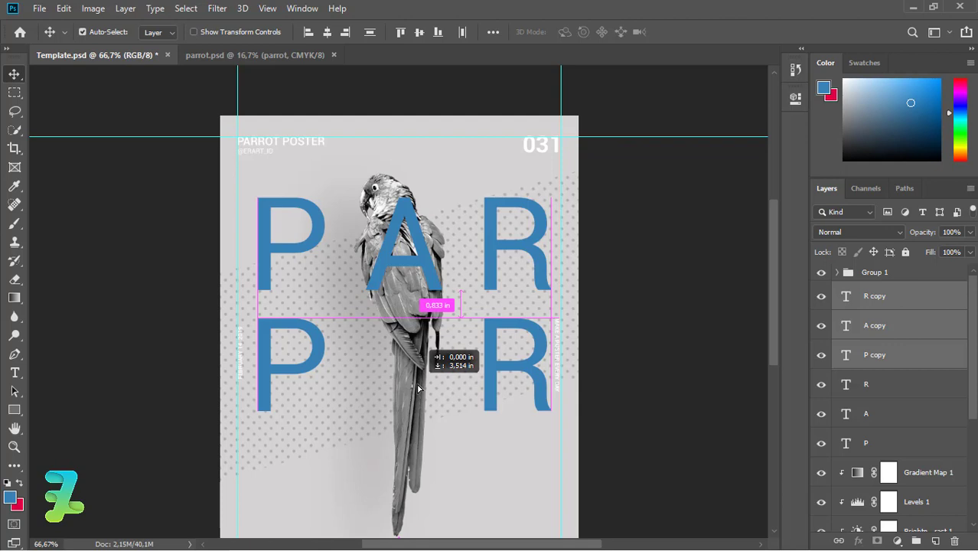
pyautogui.keyDown('ctrl'); pyautogui.click(410, 345); pyautogui.keyUp('ctrl')
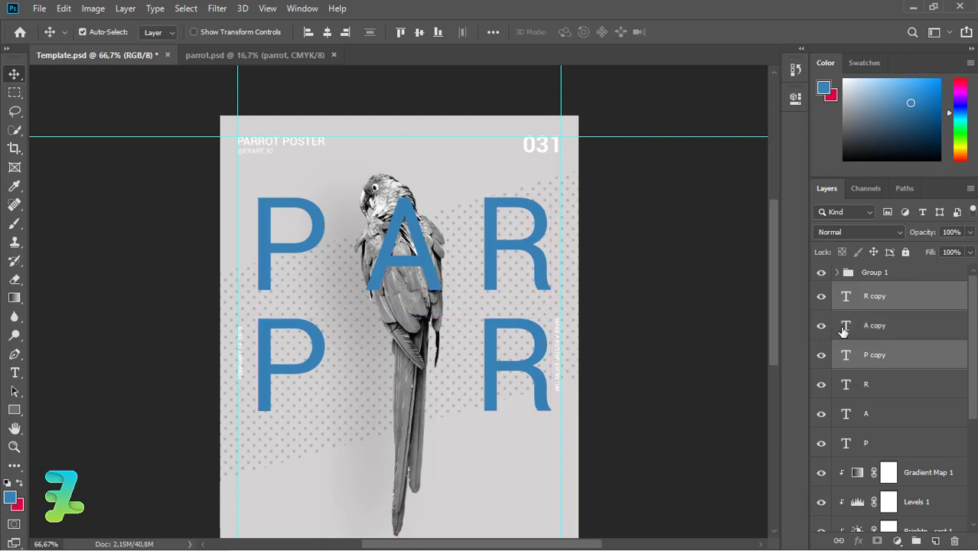
pyautogui.click(439, 282)
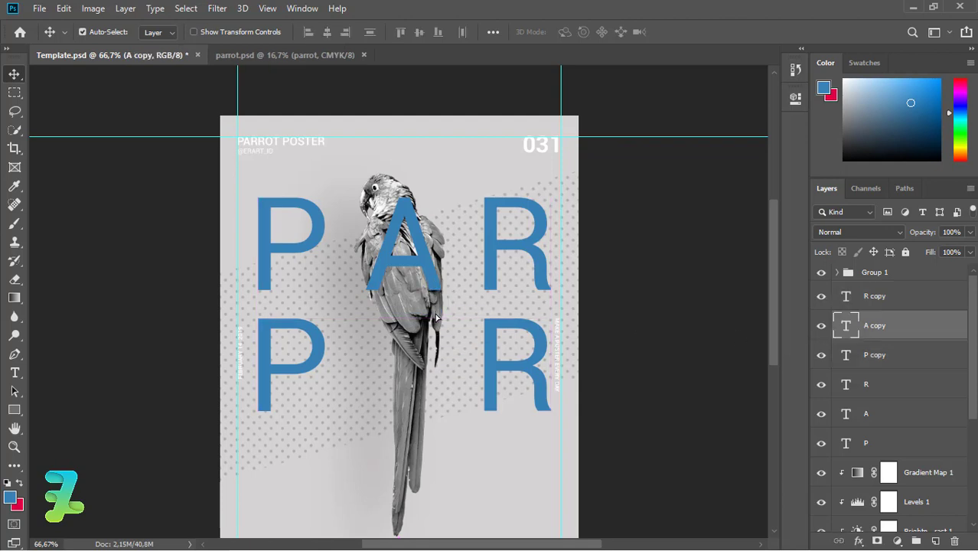
pyautogui.moveTo(436, 316); pyautogui.dragTo(436, 440)
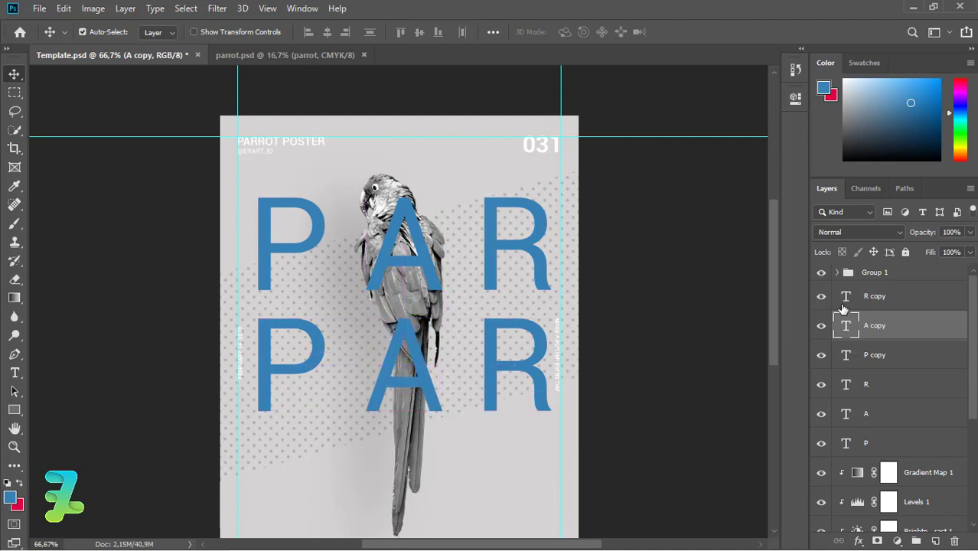
# Retype the lower-row P as R and the lower-row A as O
pyautogui.doubleClick(846, 359)
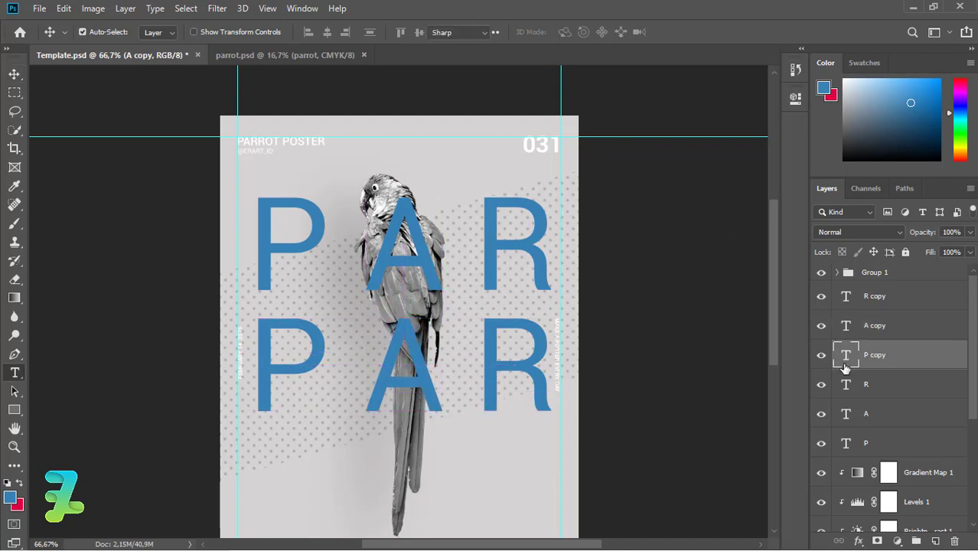
pyautogui.press('BackSpace')
pyautogui.write('R')
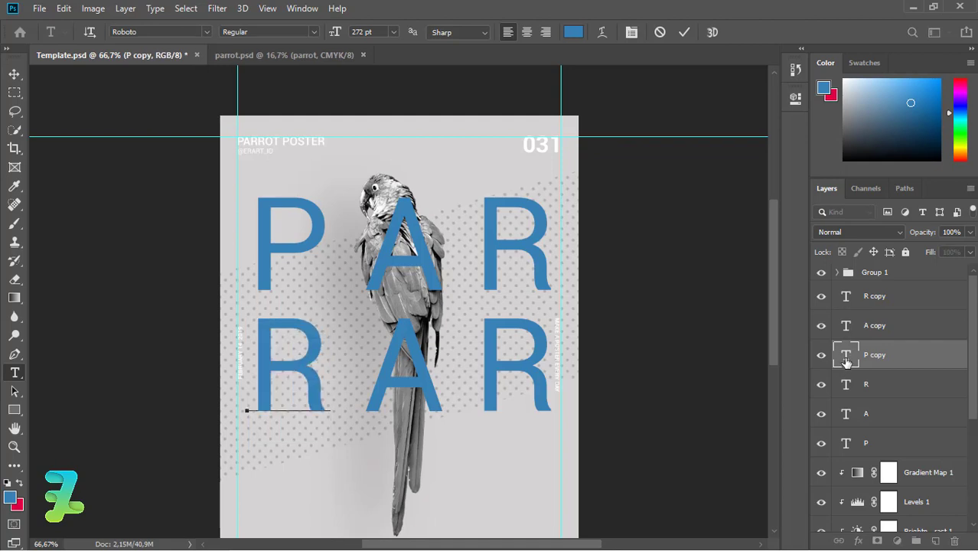
pyautogui.hotkey('ctrl', 'Return')
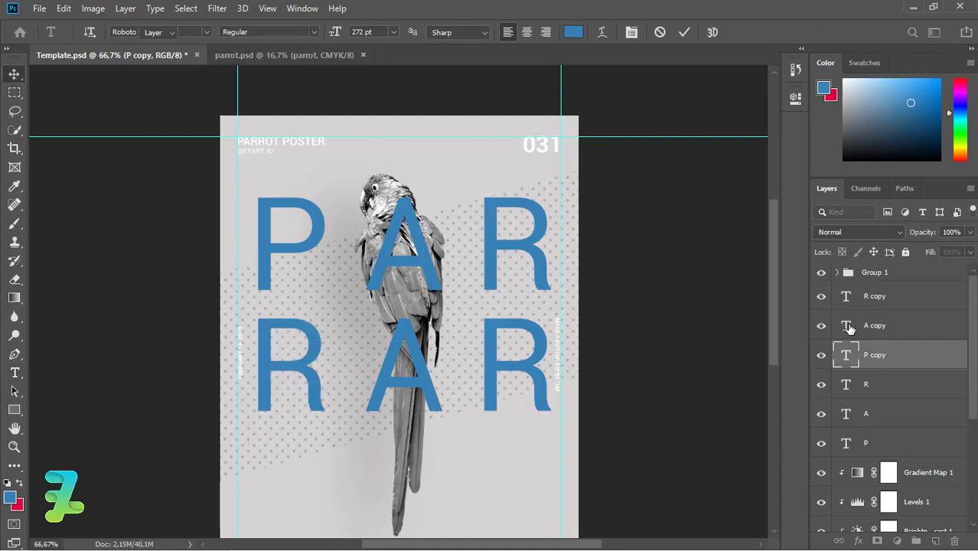
pyautogui.doubleClick(848, 328)
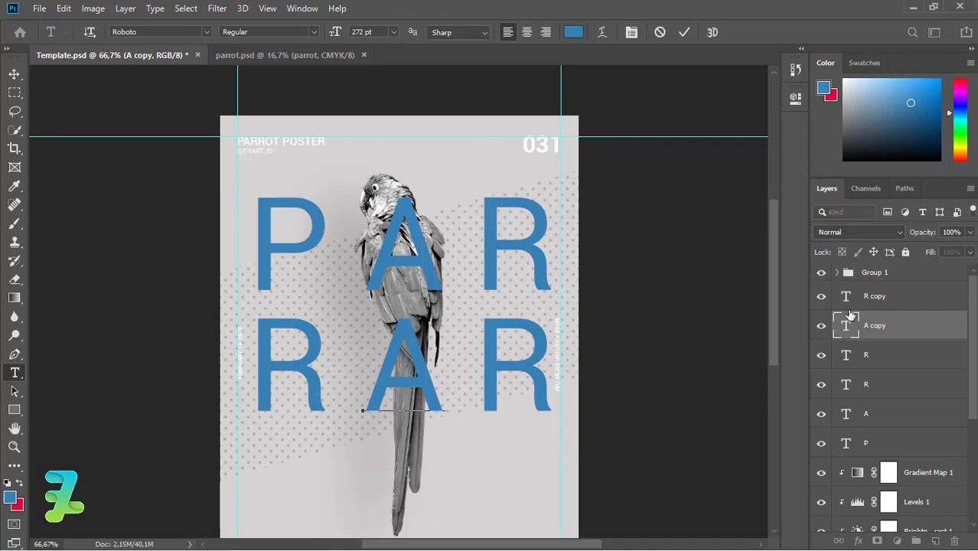
pyautogui.write('O')
pyautogui.hotkey('ctrl', 'Return')
# Retype the lower-right R as T and select the R, O and T layers
pyautogui.click(848, 297)
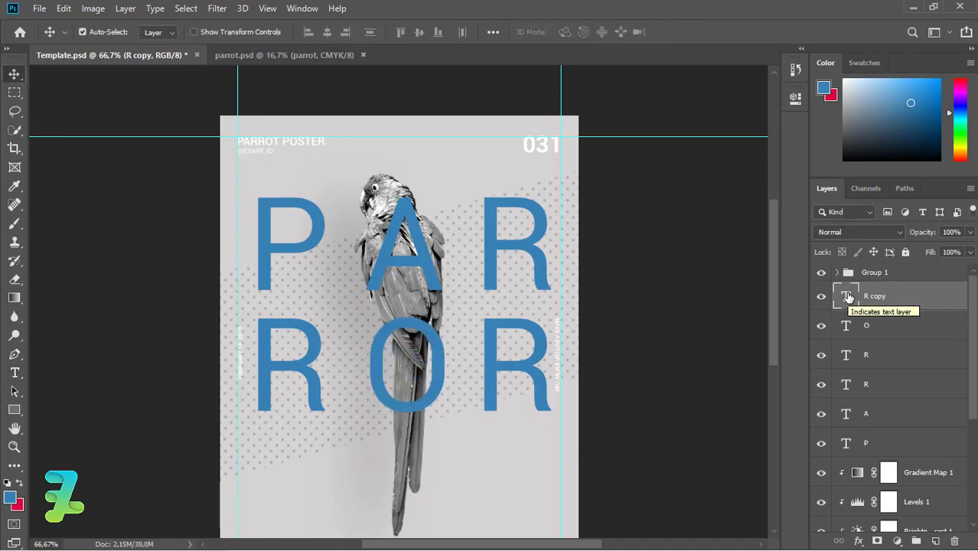
pyautogui.doubleClick(849, 297)
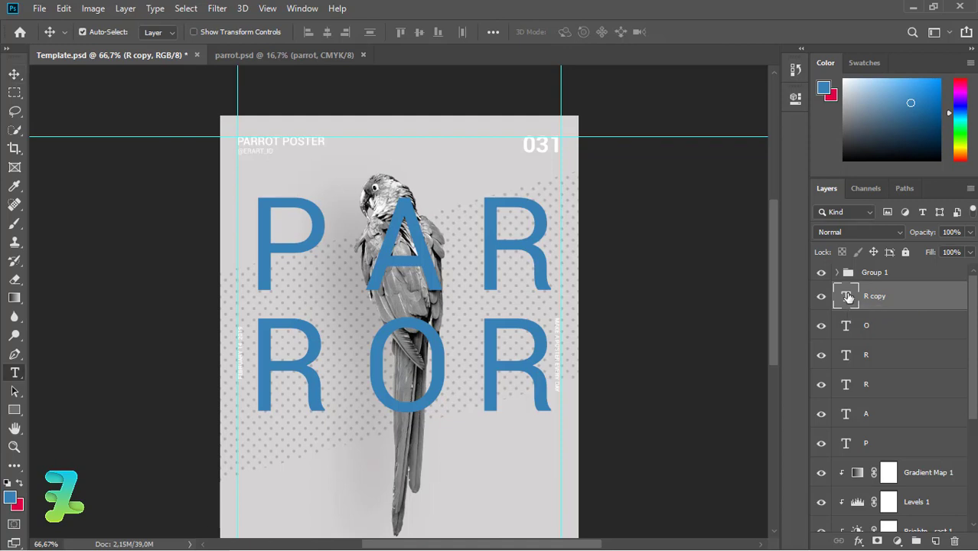
pyautogui.press('BackSpace')
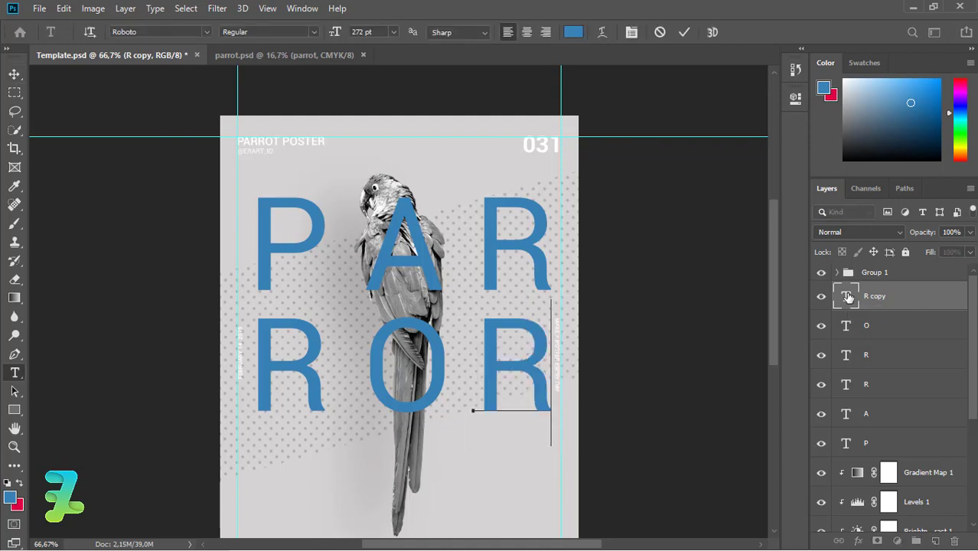
pyautogui.write('T')
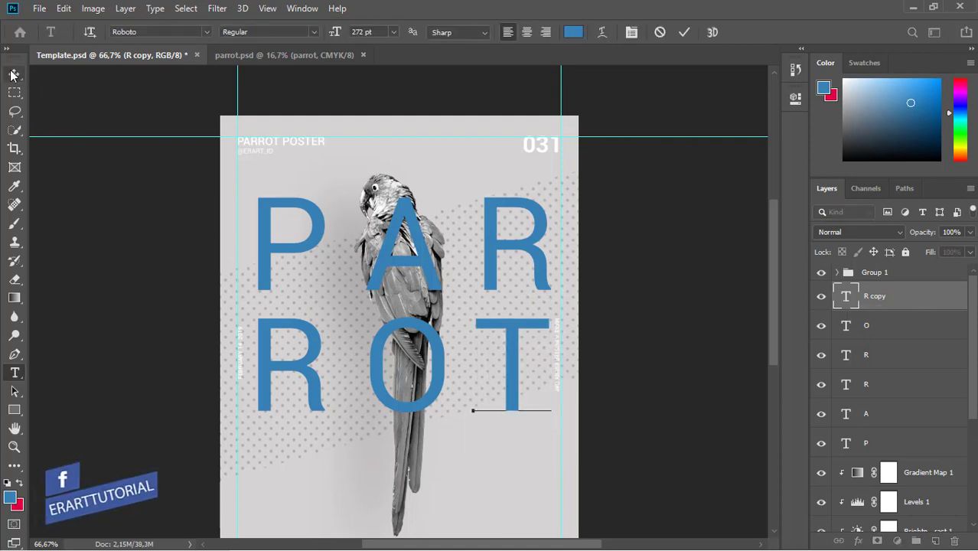
pyautogui.click(14, 74)
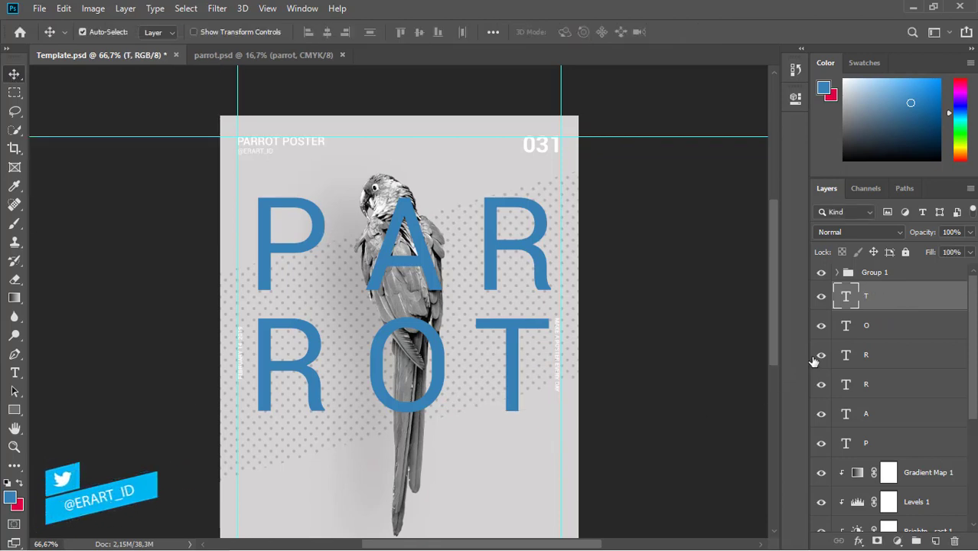
pyautogui.keyDown('shift'); pyautogui.click(848, 362); pyautogui.keyUp('shift')
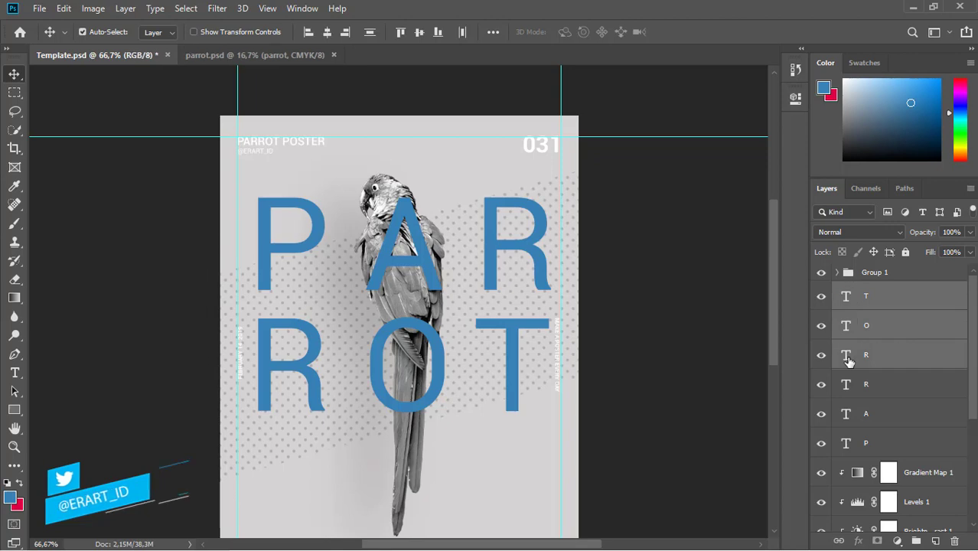
# Nudge the ROT letters slightly and set their blend mode to Multiply
pyautogui.press('Down')
pyautogui.press('Down')
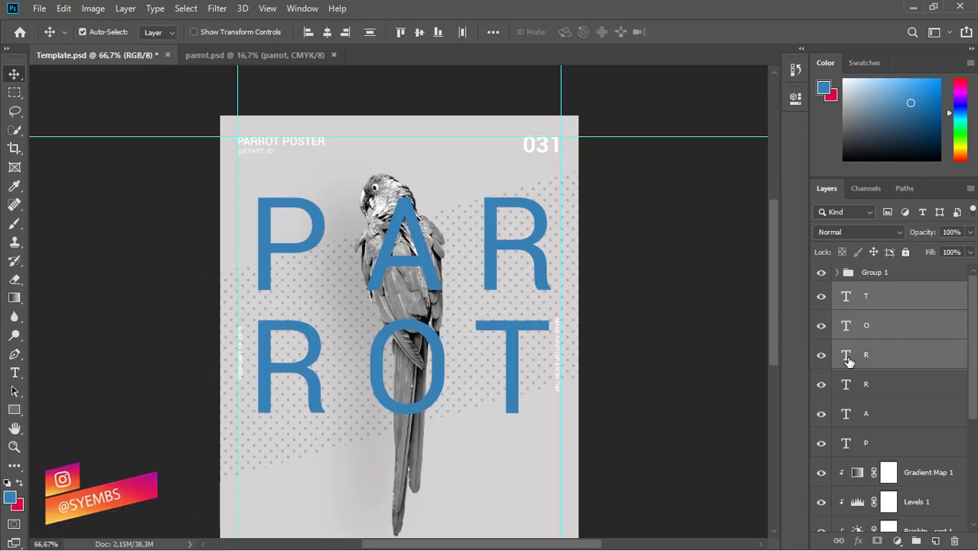
pyautogui.press('Down')
pyautogui.press('Down')
pyautogui.press('Down')
pyautogui.press('Down')
pyautogui.press('Down')
pyautogui.press('Down')
pyautogui.press('Down')
pyautogui.press('Down')
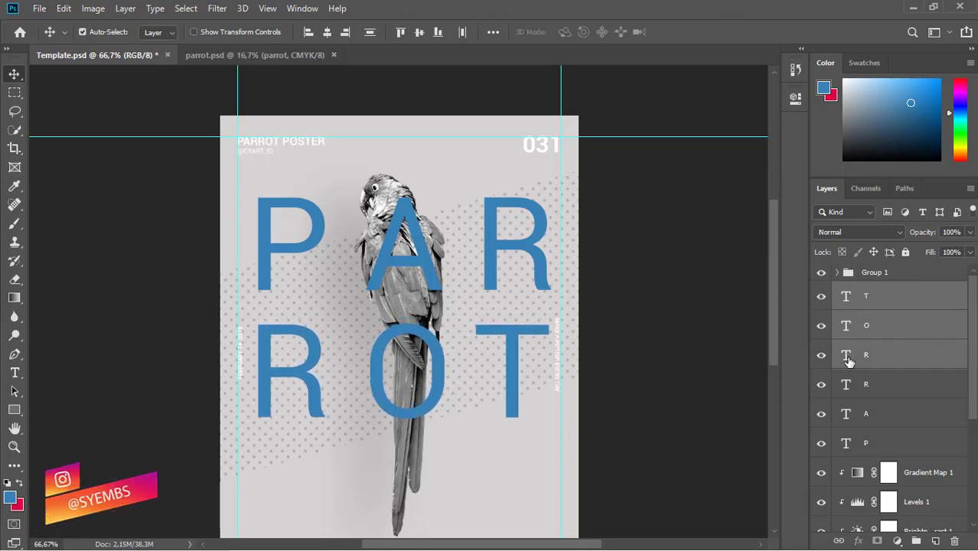
pyautogui.press('Down')
pyautogui.press('Down')
pyautogui.press('Up')
pyautogui.press('Up')
pyautogui.press('Up')
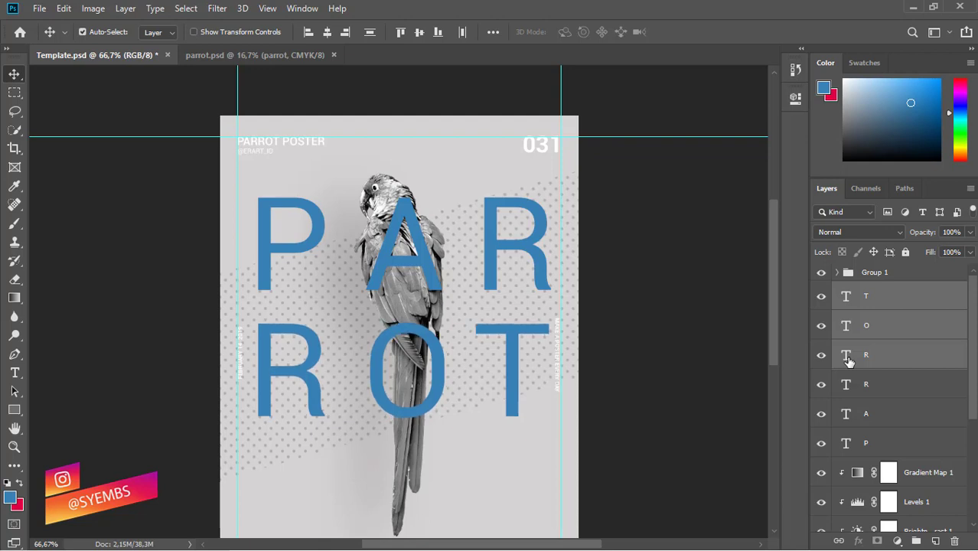
pyautogui.press('Up')
pyautogui.press('Up')
pyautogui.press('Up')
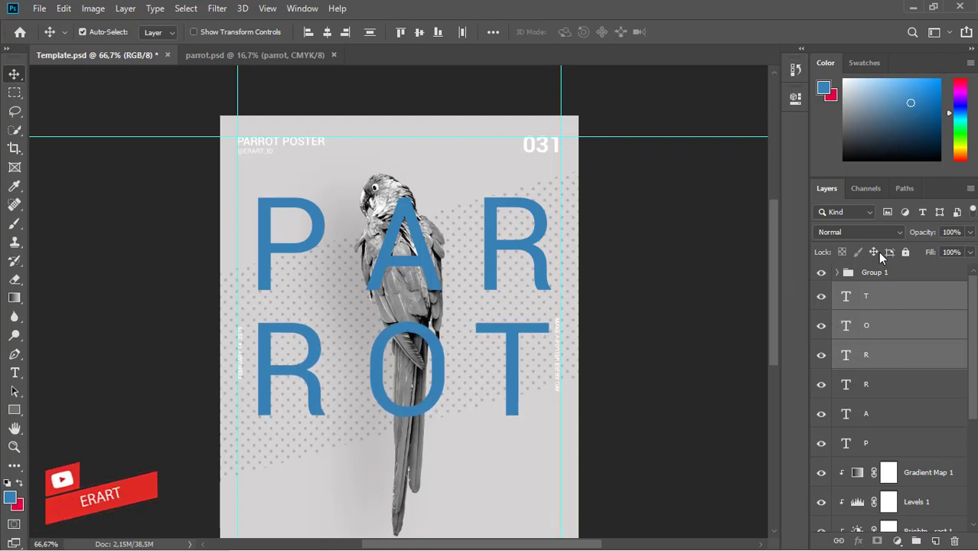
pyautogui.click(895, 234)
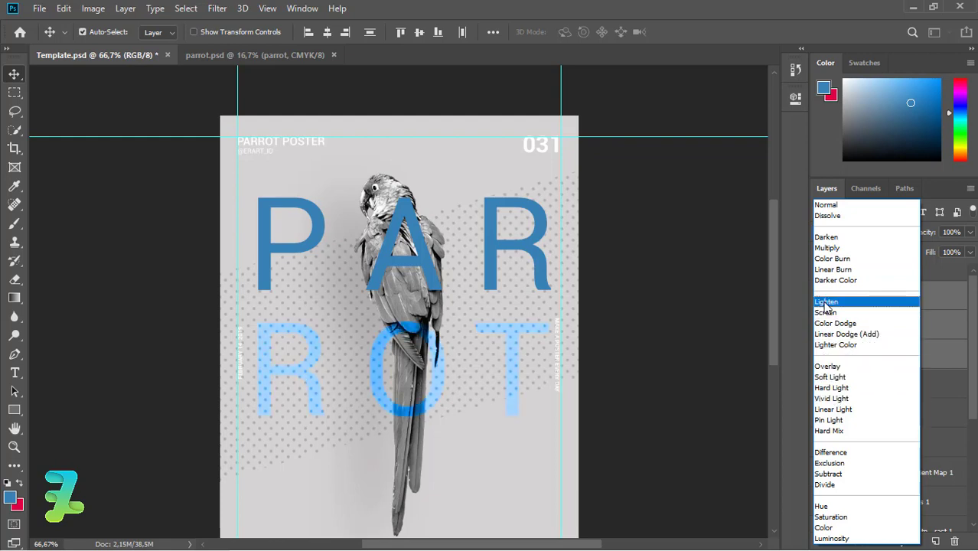
pyautogui.click(819, 249)
# Set the P, A and R letters to Multiply and select all six letter layers
pyautogui.click(846, 385)
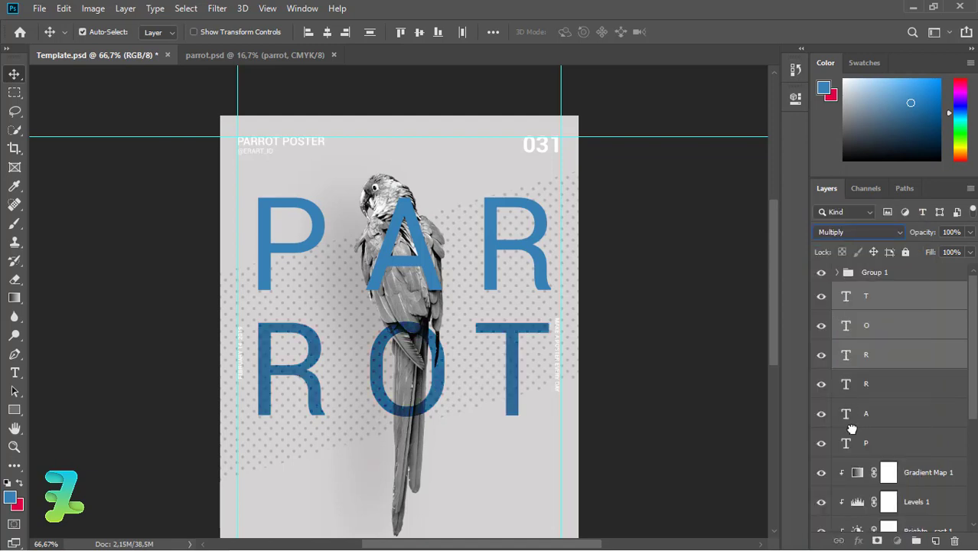
pyautogui.keyDown('shift'); pyautogui.click(854, 450); pyautogui.keyUp('shift')
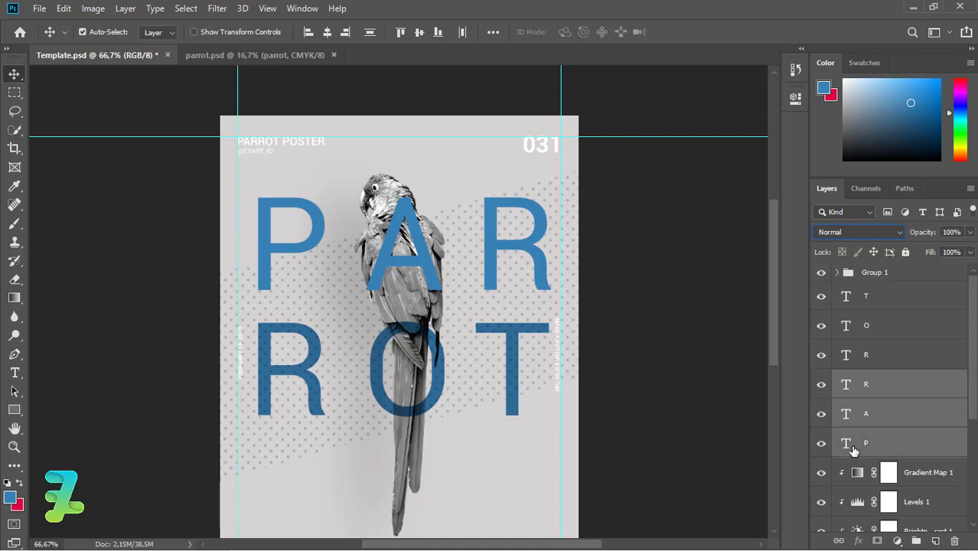
pyautogui.click(858, 230)
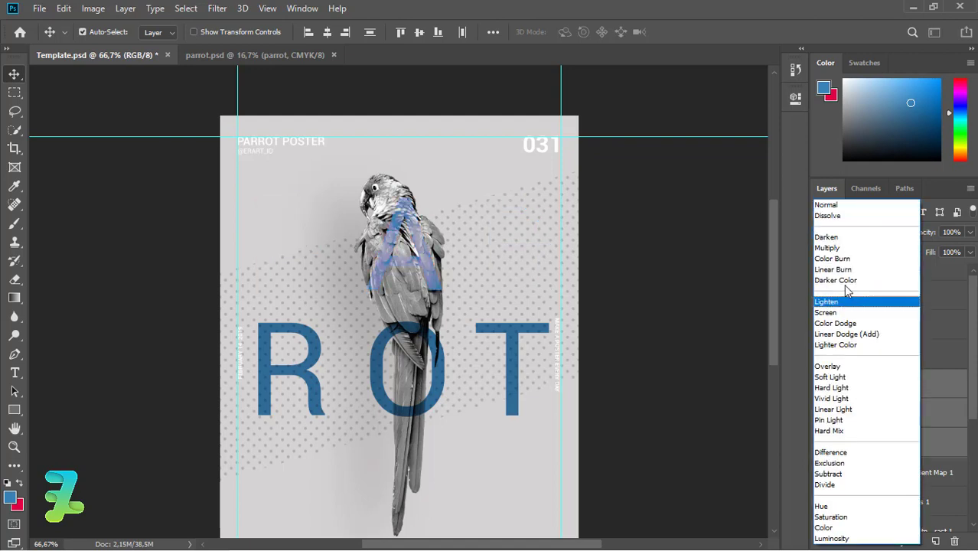
pyautogui.click(837, 248)
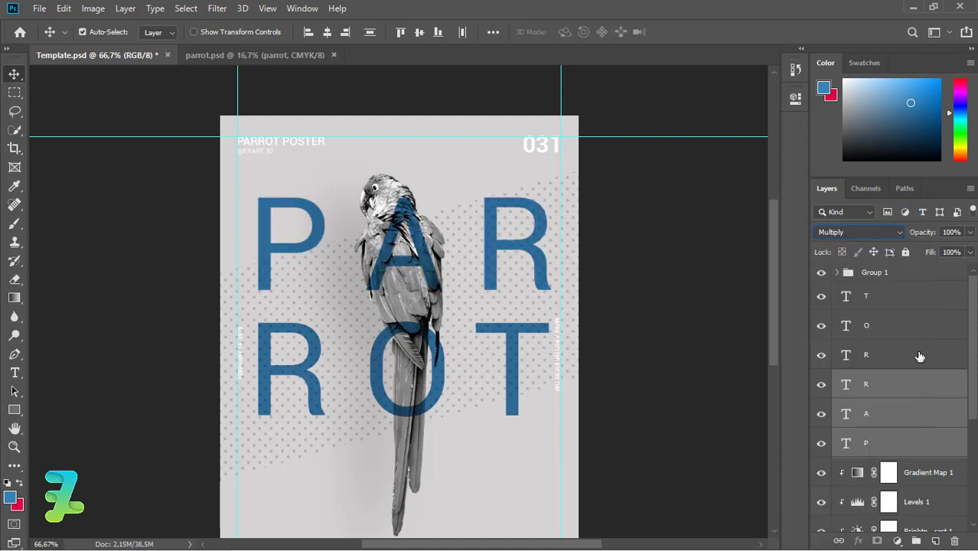
pyautogui.hotkey('alt', '.')
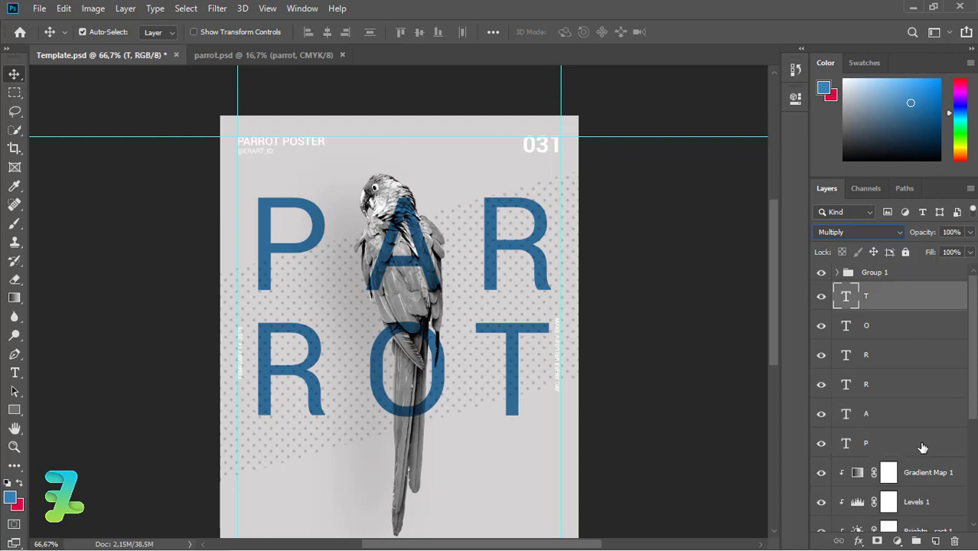
pyautogui.keyDown('shift'); pyautogui.click(923, 448); pyautogui.keyUp('shift')
# Group the six letter layers and name the group Text
pyautogui.hotkey('ctrl', 'g')
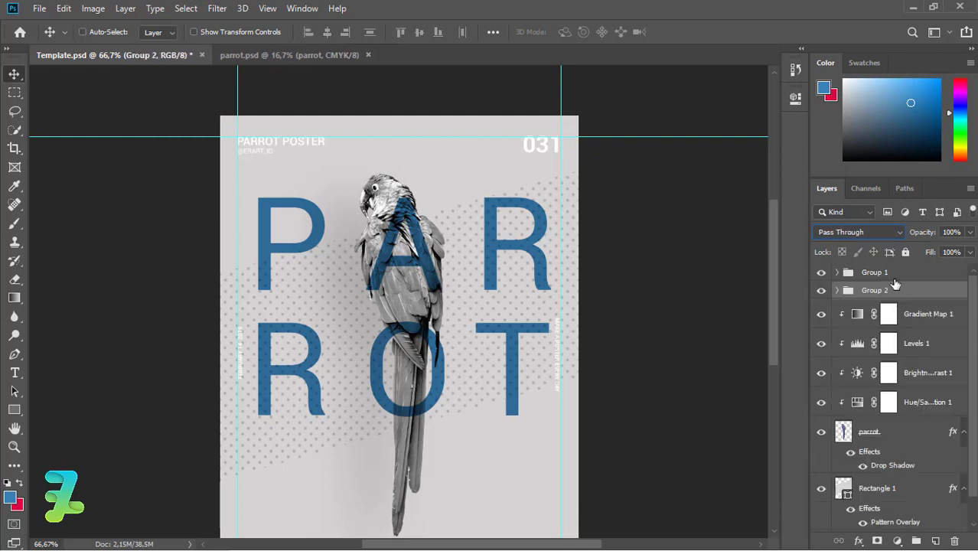
pyautogui.doubleClick(875, 291)
pyautogui.write('te')
pyautogui.press('Return')
# Group the parrot with its Gradient Map adjustments into a group named Parrot
pyautogui.click(862, 322)
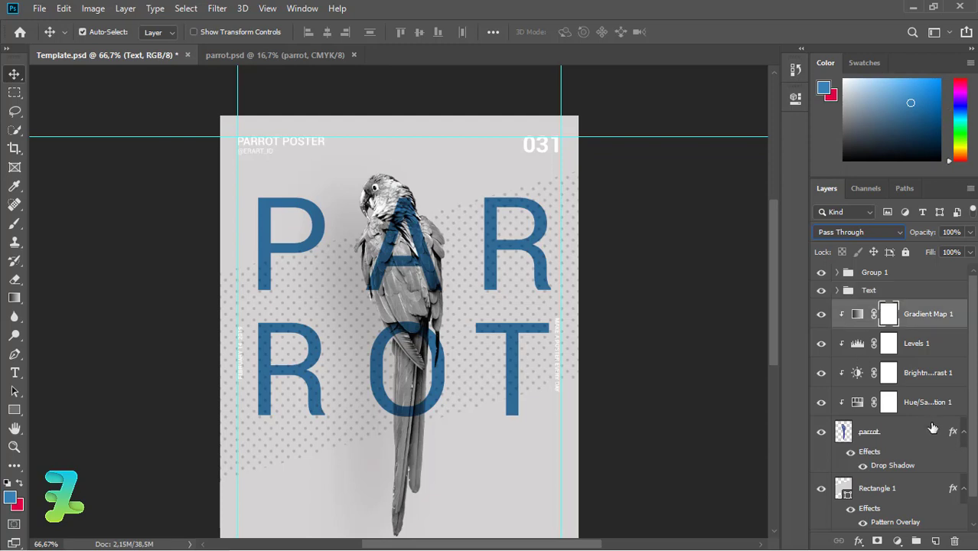
pyautogui.keyDown('shift'); pyautogui.click(932, 427); pyautogui.keyUp('shift')
pyautogui.hotkey('ctrl', 'g')
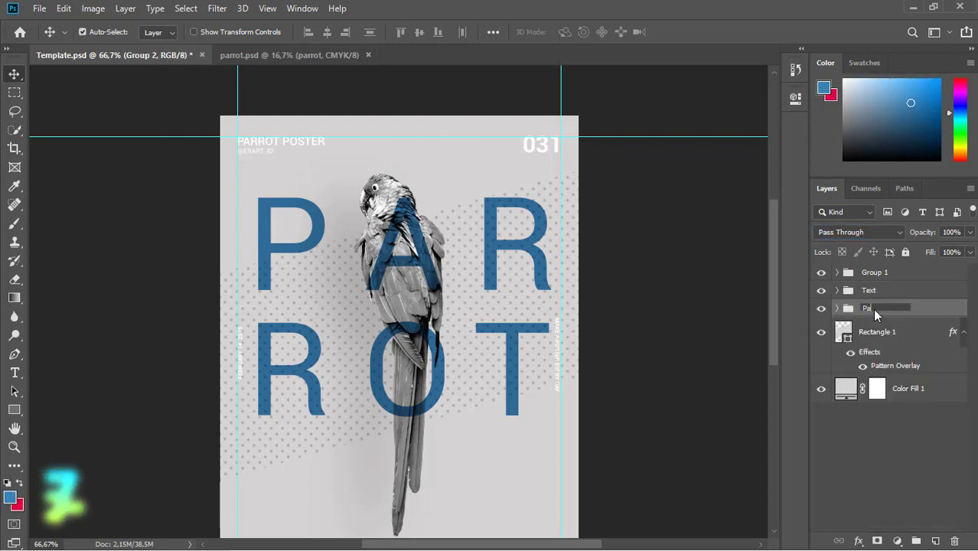
pyautogui.write('Parrot')
pyautogui.press('Return')
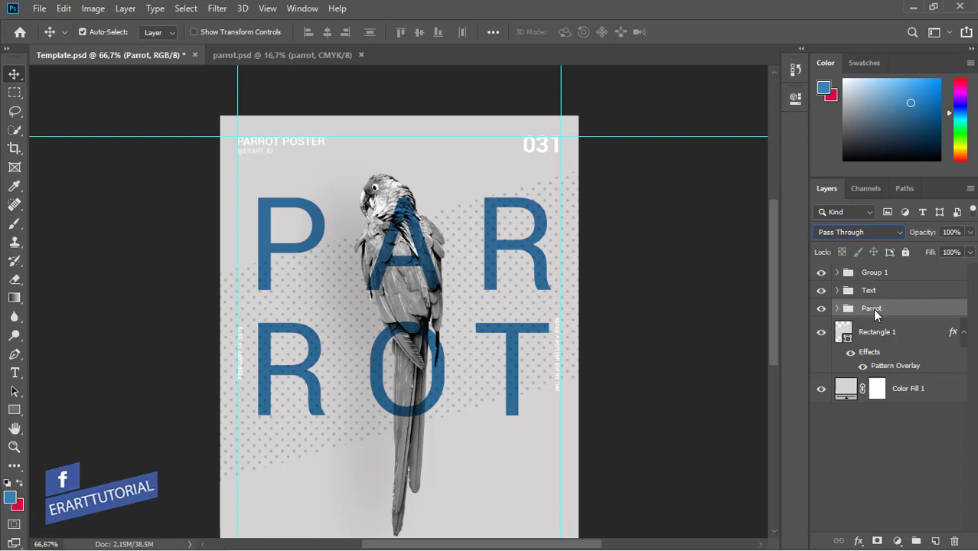
# Group Rectangle 1 and Color Fill 1 into a group named BG, then expand Text
pyautogui.click(879, 332)
pyautogui.keyDown('shift'); pyautogui.click(927, 398); pyautogui.keyUp('shift')
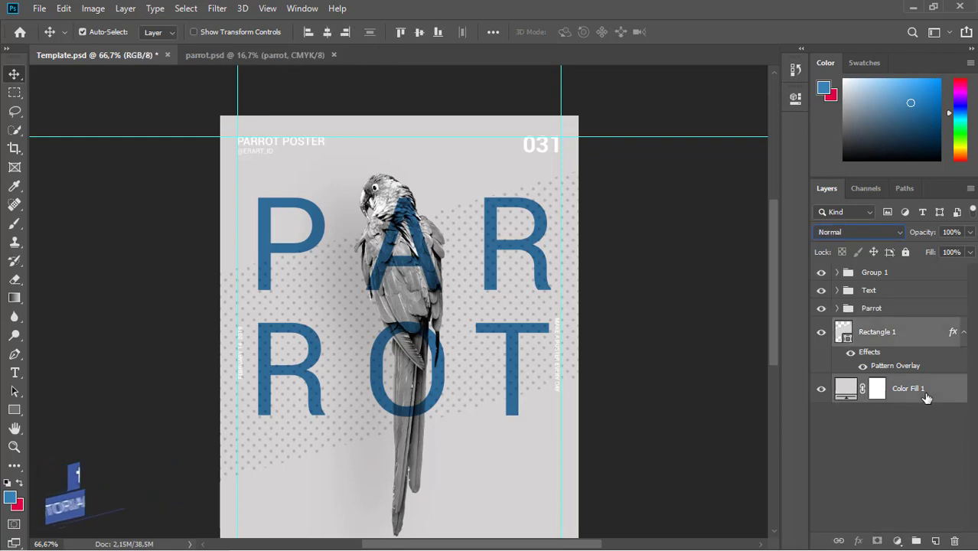
pyautogui.hotkey('ctrl', 'g')
pyautogui.doubleClick(875, 326)
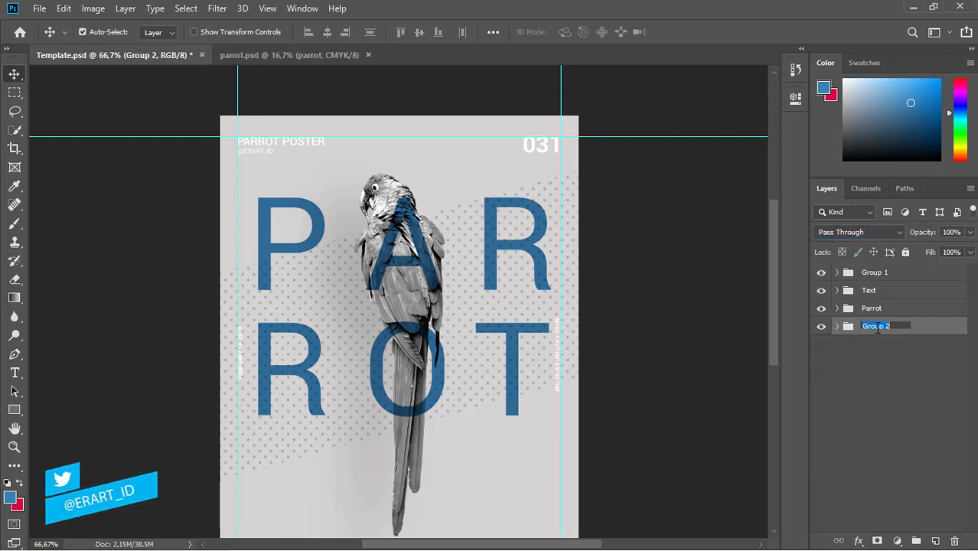
pyautogui.write('BG')
pyautogui.press('Return')
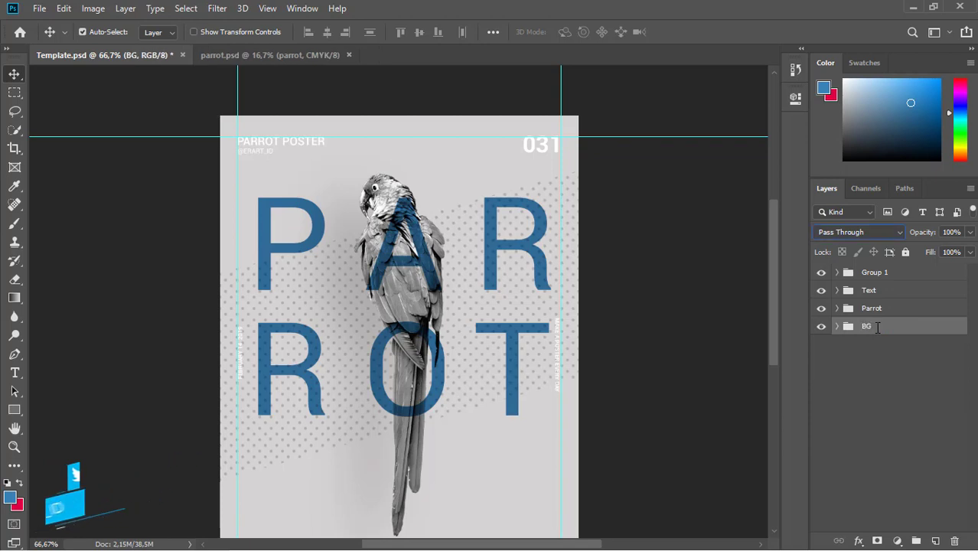
pyautogui.click(838, 291)
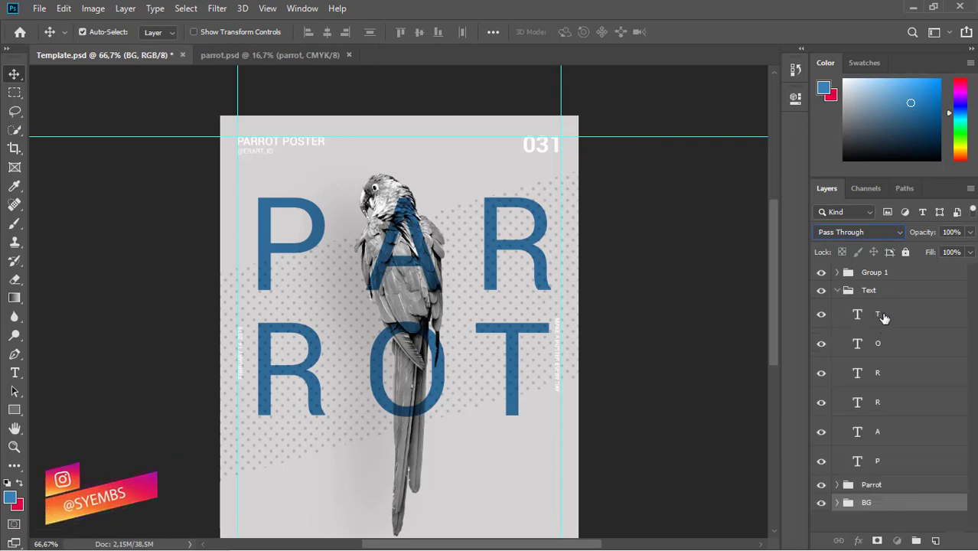
pyautogui.hotkey('alt', 'shift', 'm')
# Start a new text layer under the PARROT letters and set its size to 272 pt
pyautogui.click(878, 314)
pyautogui.moveTo(774, 239); pyautogui.dragTo(773, 273)
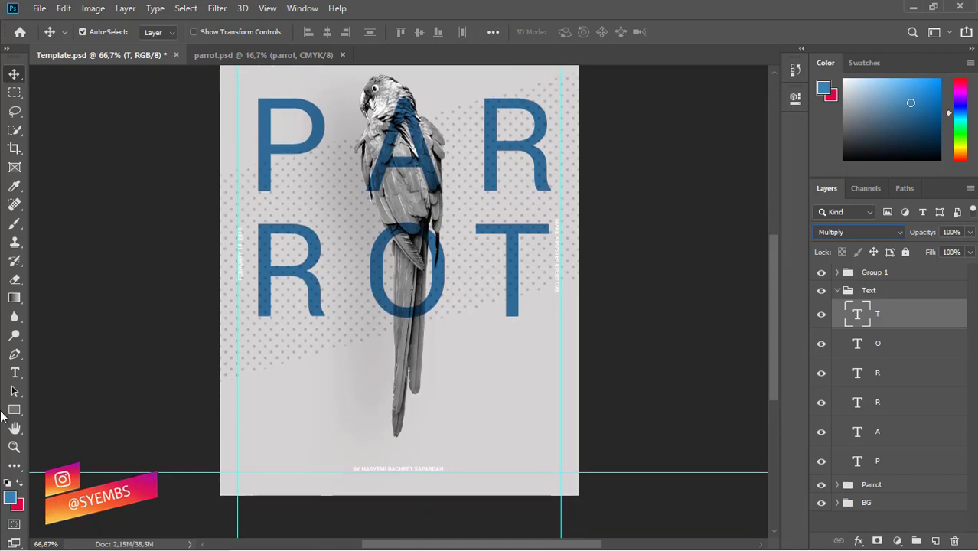
pyautogui.click(13, 373)
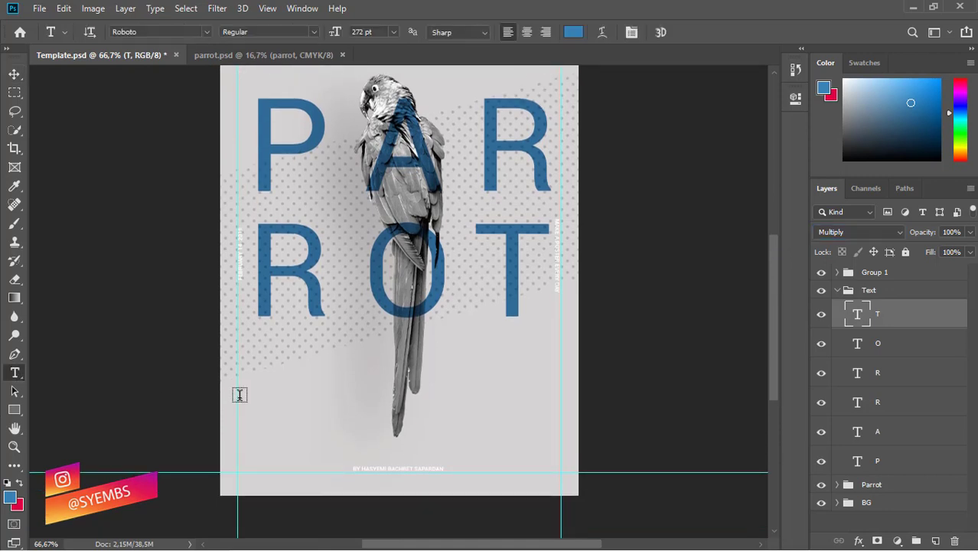
pyautogui.click(265, 351)
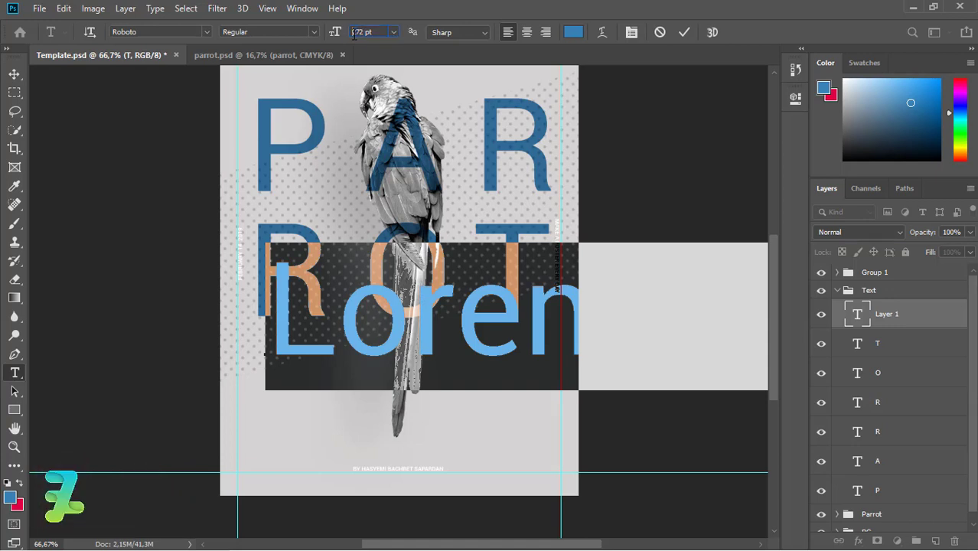
pyautogui.doubleClick(353, 34)
pyautogui.write('2')
pyautogui.click(360, 32)
pyautogui.write('00')
pyautogui.press('Return')
pyautogui.click(492, 223)
# Replace the placeholder text with DESIGN and select the whole line
pyautogui.click(502, 314)
pyautogui.hotkey('ctrl', 'a')
pyautogui.press('BackSpace')
pyautogui.write('DE')
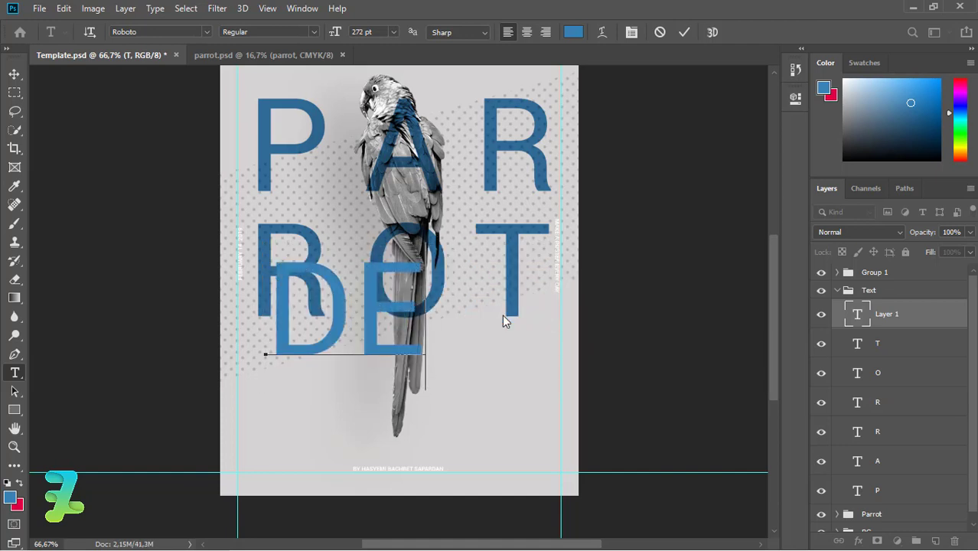
pyautogui.write('SIGN')
pyautogui.hotkey('ctrl', 'a')
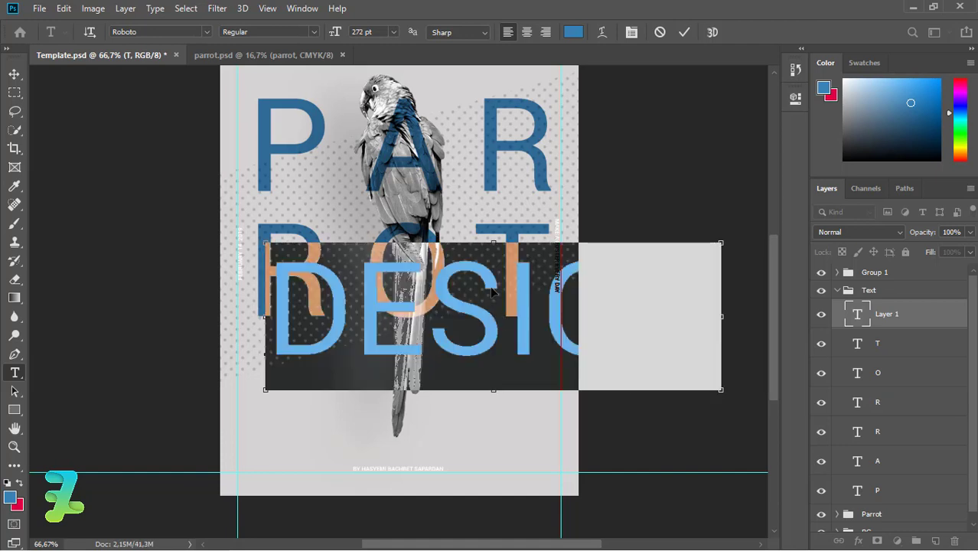
pyautogui.click(392, 32)
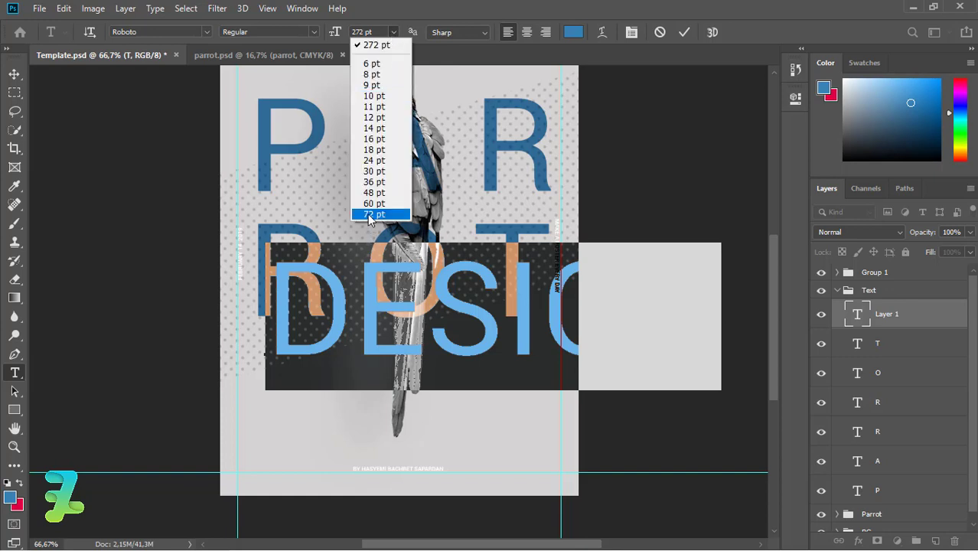
# Make DESIGN red at 72 pt and extend it to DESIGN WEEK
pyautogui.click(367, 214)
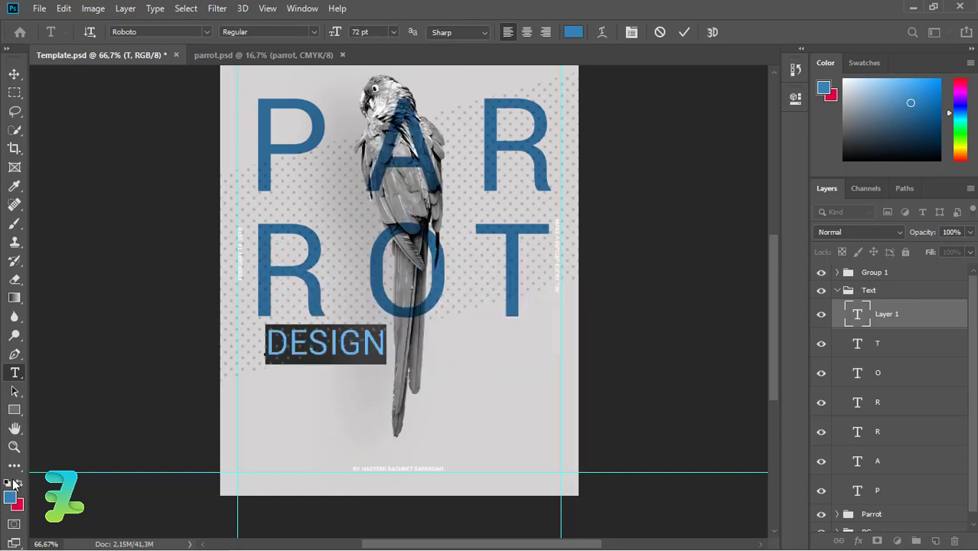
pyautogui.click(18, 483)
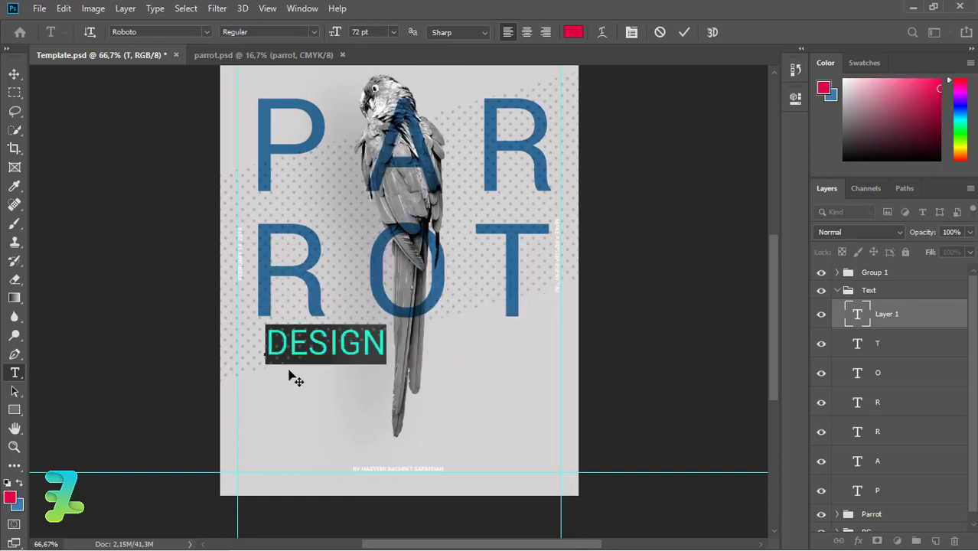
pyautogui.click(393, 349)
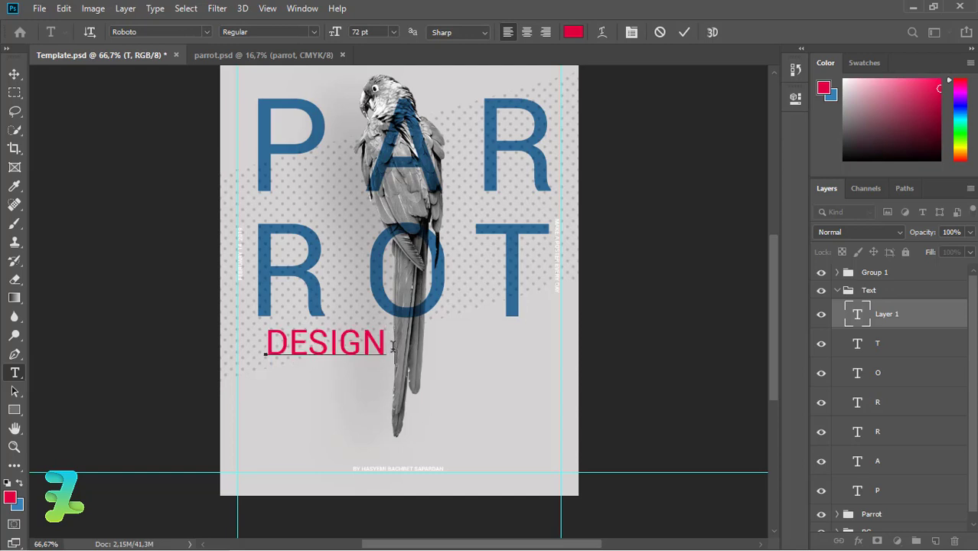
pyautogui.write(' WEEK')
pyautogui.hotkey('ctrl', 'a')
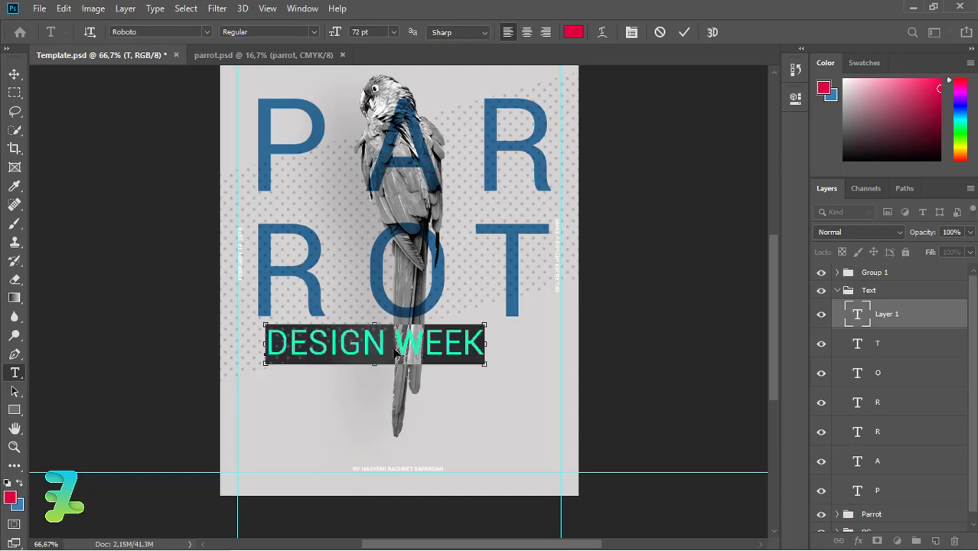
# Set DESIGN WEEK's tracking to 240 and commit the text
pyautogui.click(659, 33)
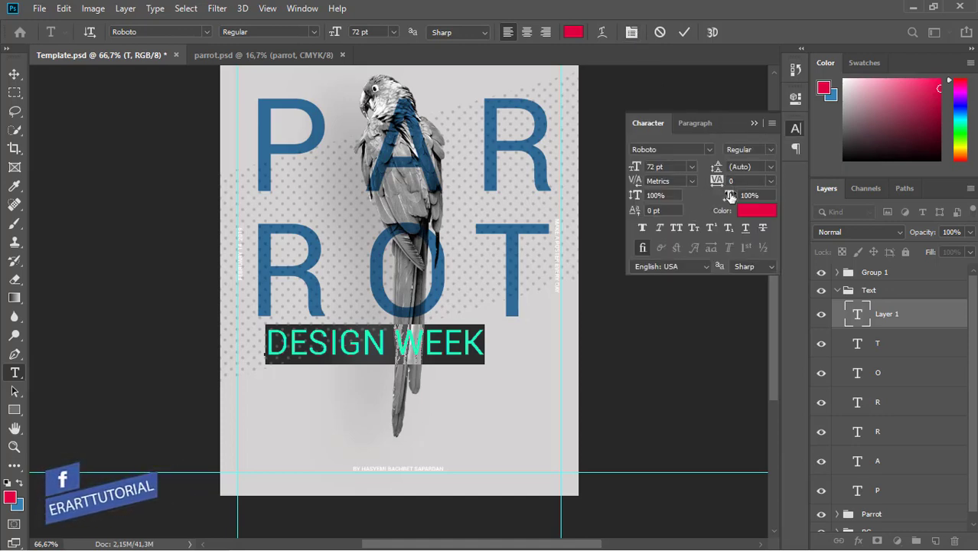
pyautogui.moveTo(723, 182)
pyautogui.mouseDown()
pyautogui.moveTo(733, 185)
pyautogui.moveTo(517, 187)
pyautogui.mouseUp()
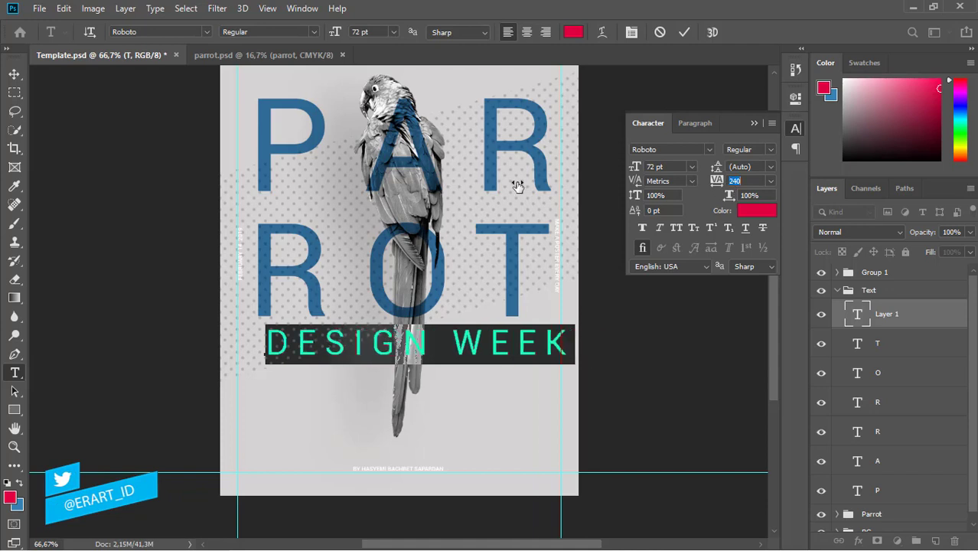
pyautogui.click(14, 74)
pyautogui.hotkey('ctrl', 'Return')
pyautogui.press('v')
pyautogui.hotkey('ctrl', 'a')
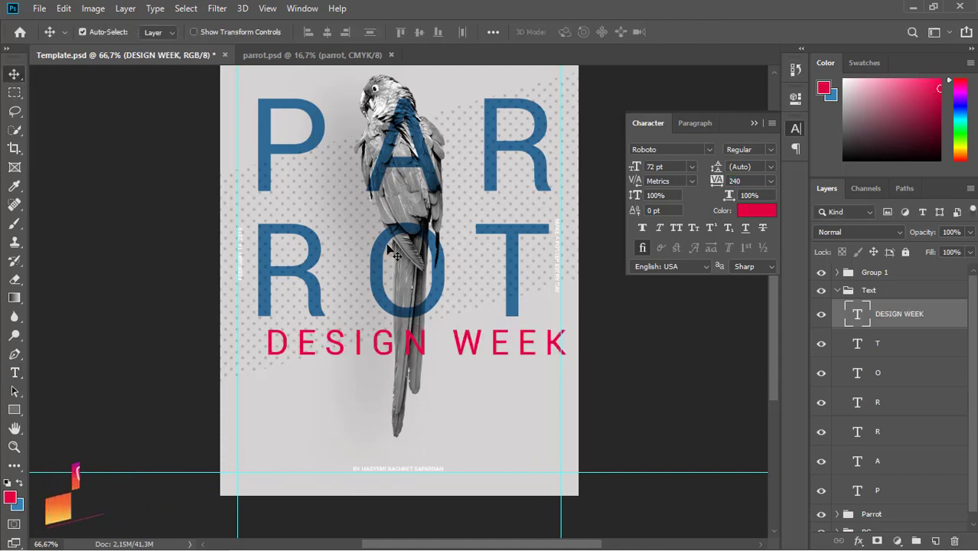
# Centre DESIGN WEEK horizontally, nudge it slightly right, and lower its tracking to 220
pyautogui.click(326, 33)
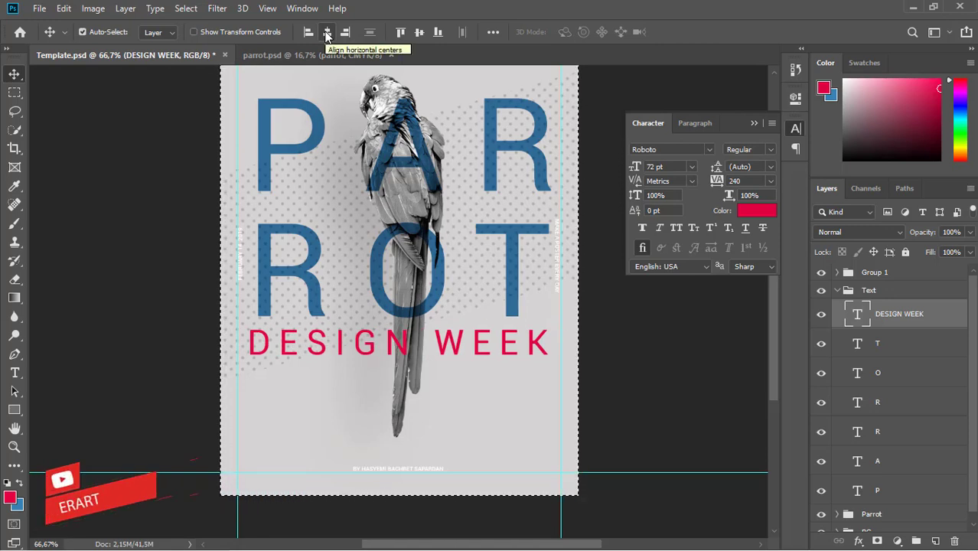
pyautogui.press('Left')
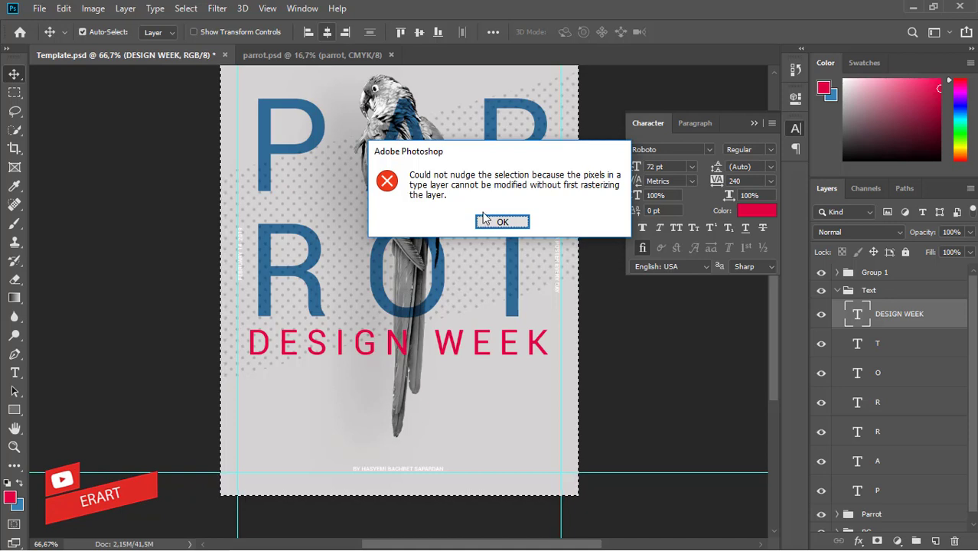
pyautogui.click(490, 222)
pyautogui.hotkey('ctrl', 'd')
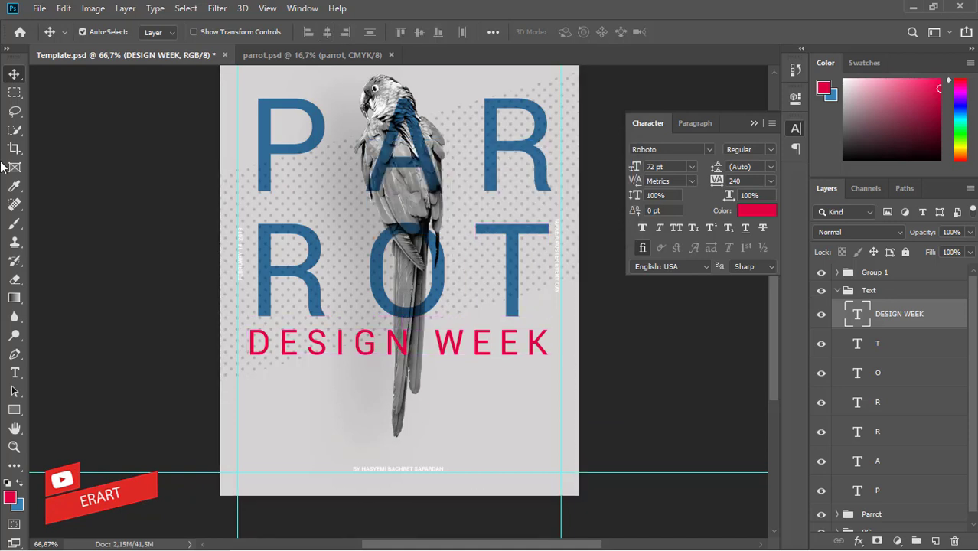
pyautogui.press('Right')
pyautogui.press('Right')
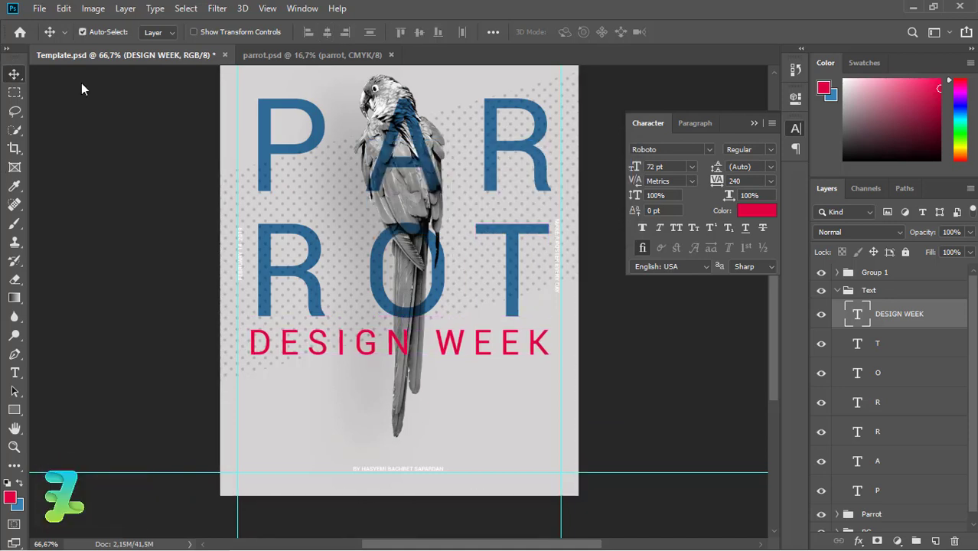
pyautogui.press('Right')
pyautogui.press('Right')
pyautogui.press('Right')
pyautogui.press('Right')
pyautogui.press('Right')
pyautogui.press('Right')
pyautogui.press('Right')
pyautogui.press('Right')
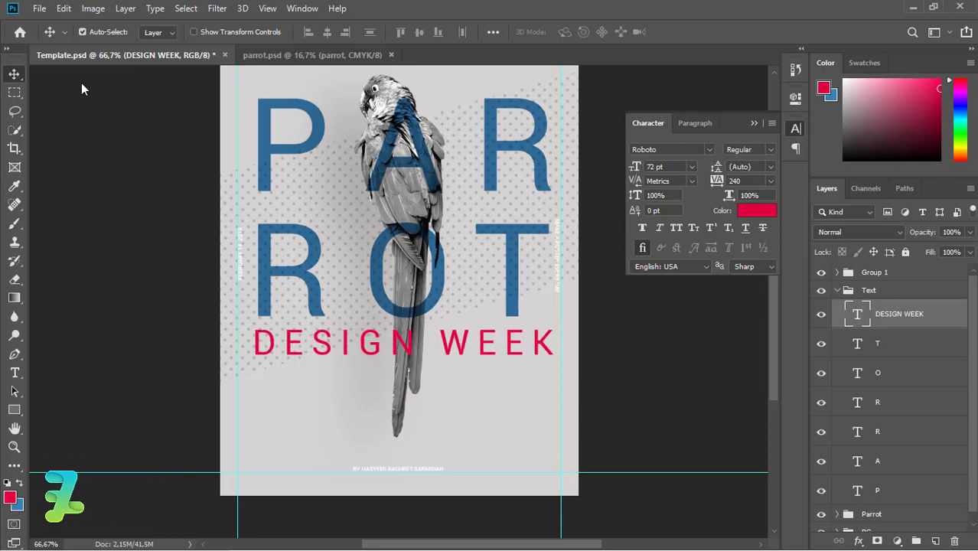
pyautogui.press('Right')
pyautogui.press('Right')
pyautogui.press('Right')
pyautogui.press('Right')
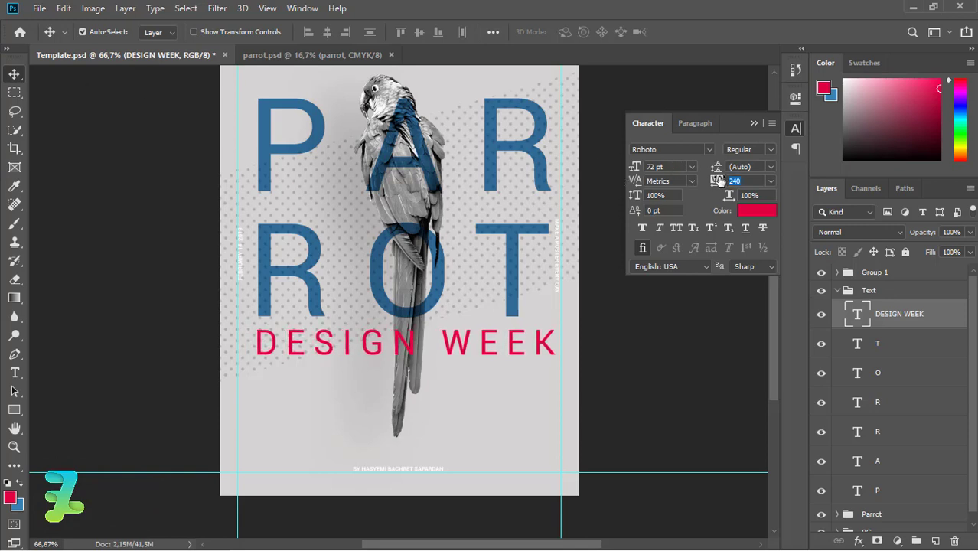
pyautogui.press('Down')
pyautogui.press('Down')
pyautogui.press('Down')
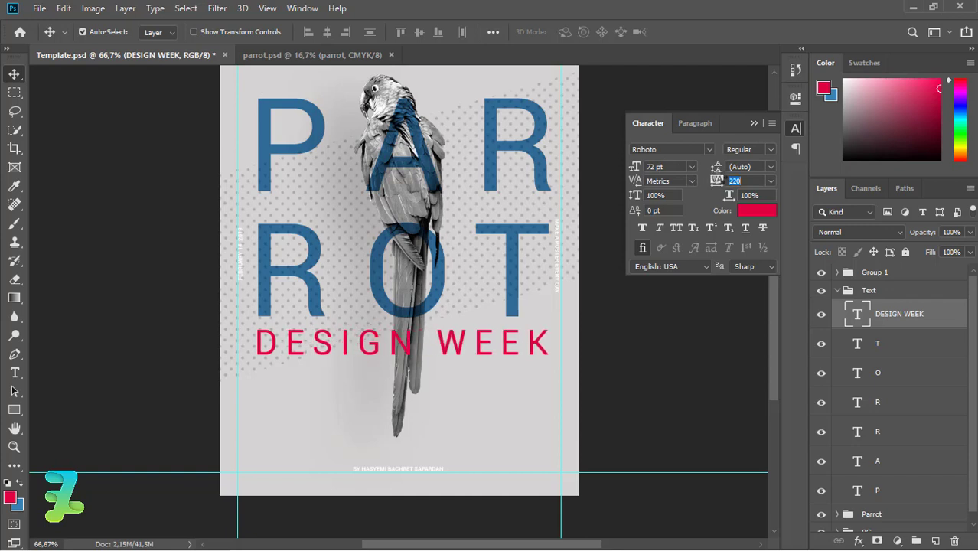
# Draw a small red 22 px circle, Ellipse 1, over the parrot's eye on a new layer above the Text group
pyautogui.click(754, 124)
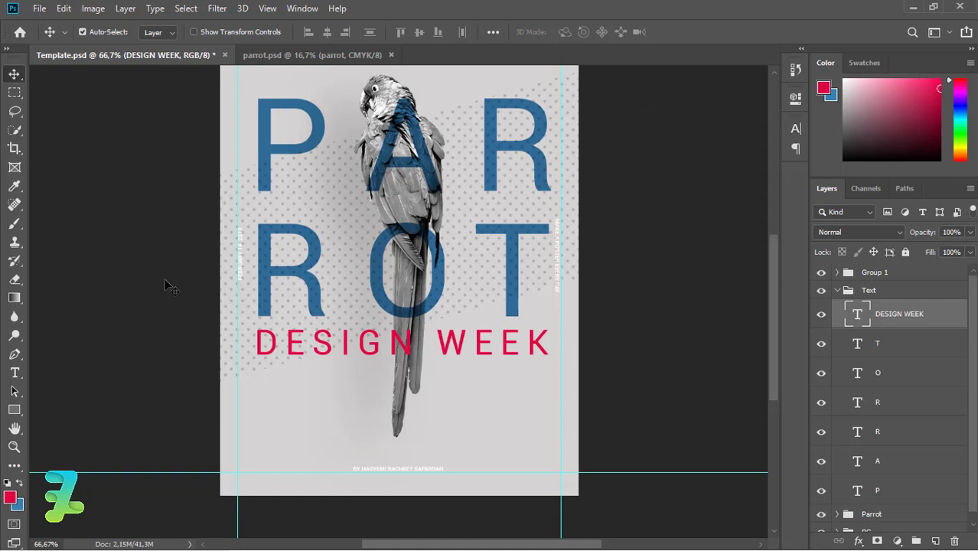
pyautogui.click(14, 373)
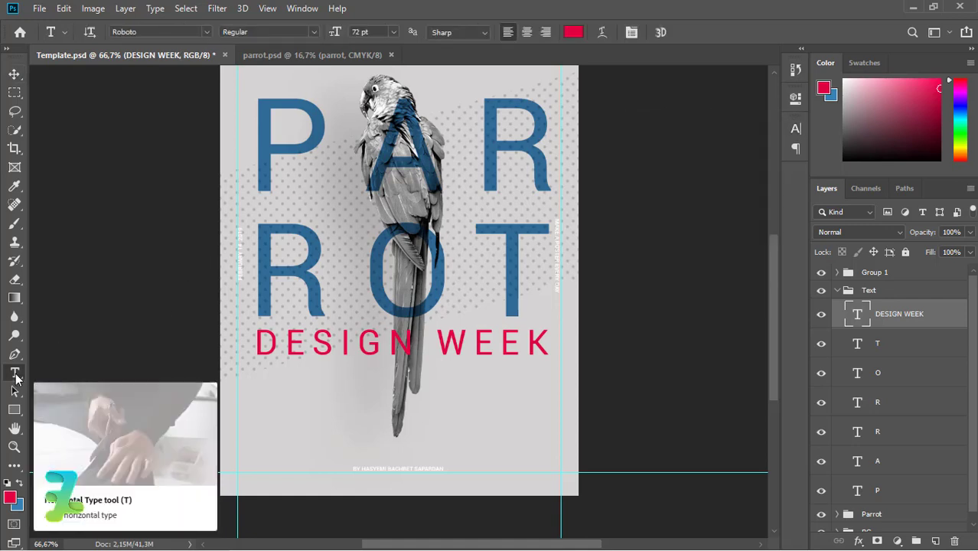
pyautogui.click(14, 409)
pyautogui.rightClick(14, 409)
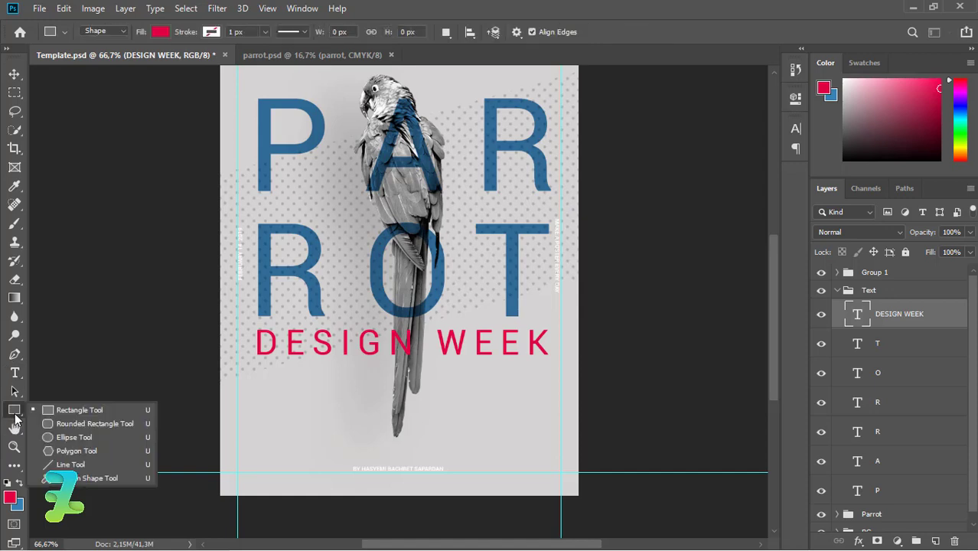
pyautogui.click(47, 437)
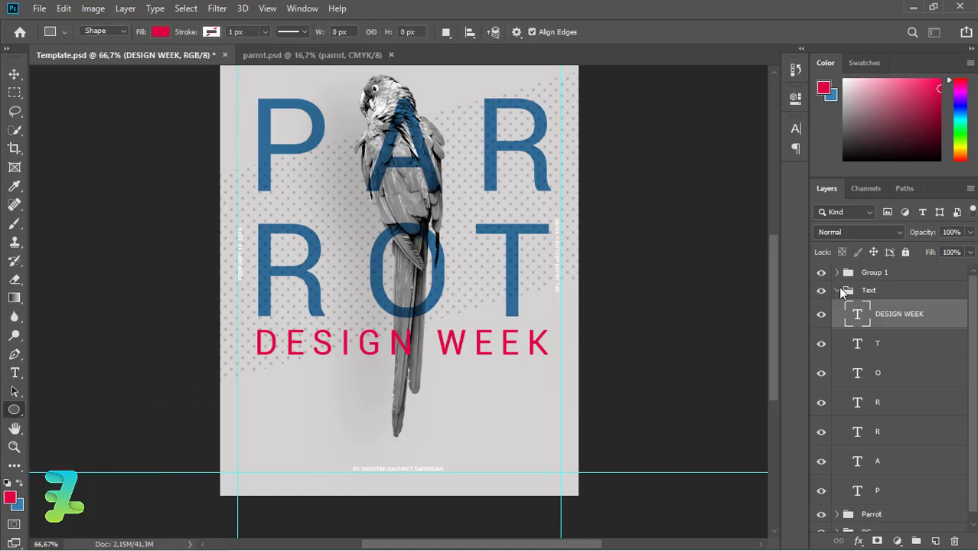
pyautogui.click(843, 291)
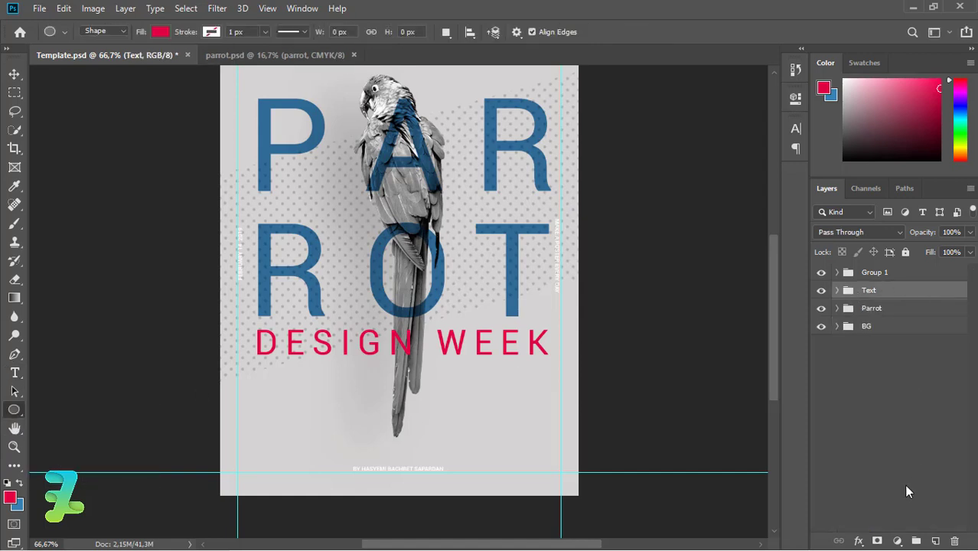
pyautogui.click(935, 542)
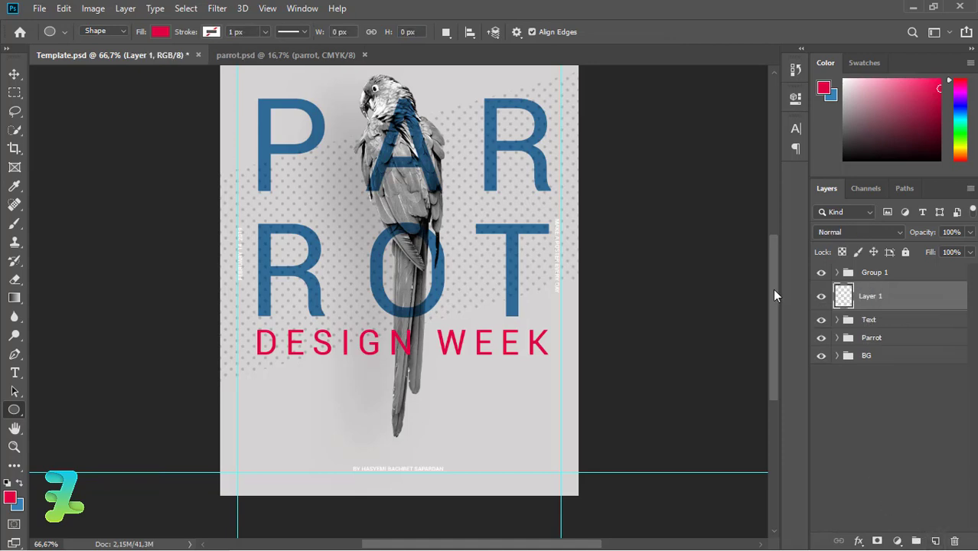
pyautogui.moveTo(774, 295); pyautogui.dragTo(774, 272)
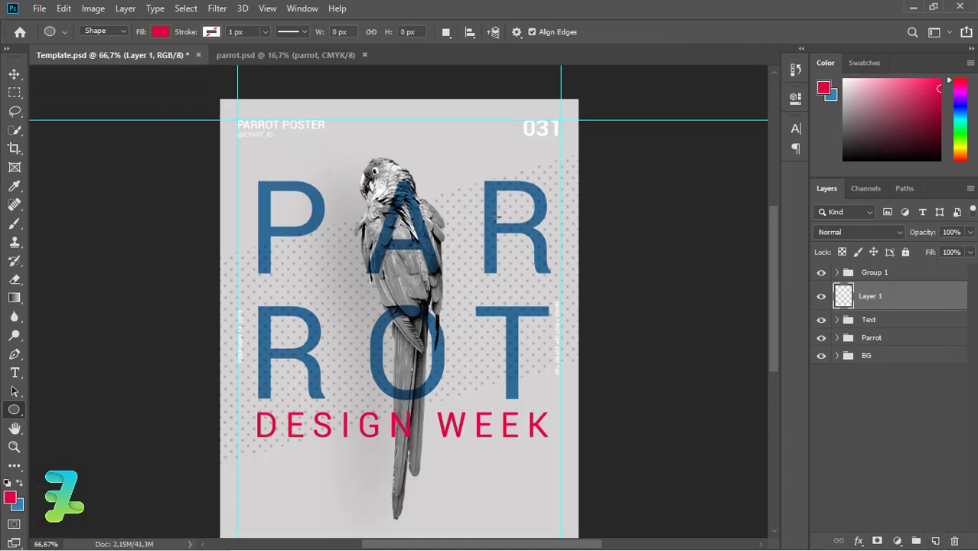
pyautogui.moveTo(367, 162); pyautogui.dragTo(379, 176)
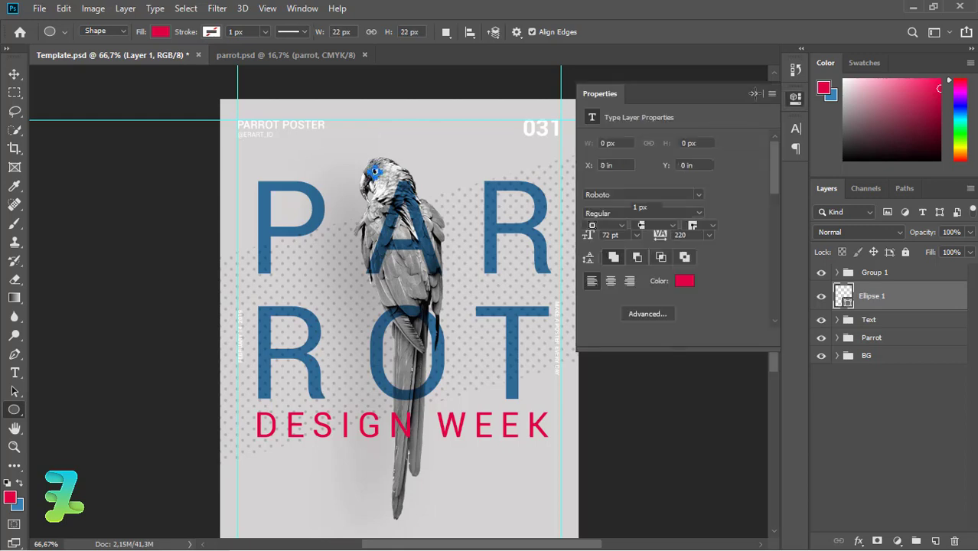
pyautogui.click(754, 93)
pyautogui.click(14, 74)
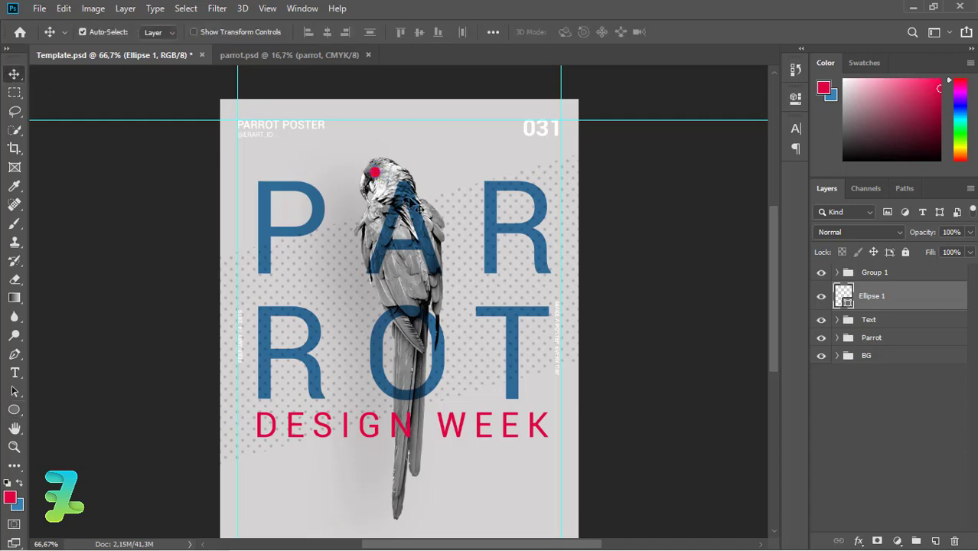
pyautogui.moveTo(772, 307); pyautogui.dragTo(776, 346)
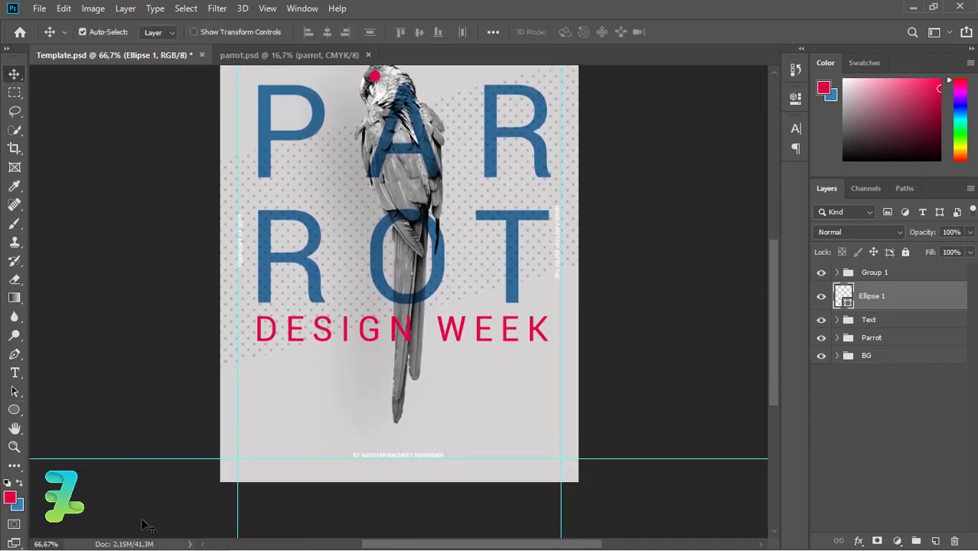
# Draw a red 25 px dot near the lower-right corner and a smaller red dot beside it
pyautogui.click(14, 410)
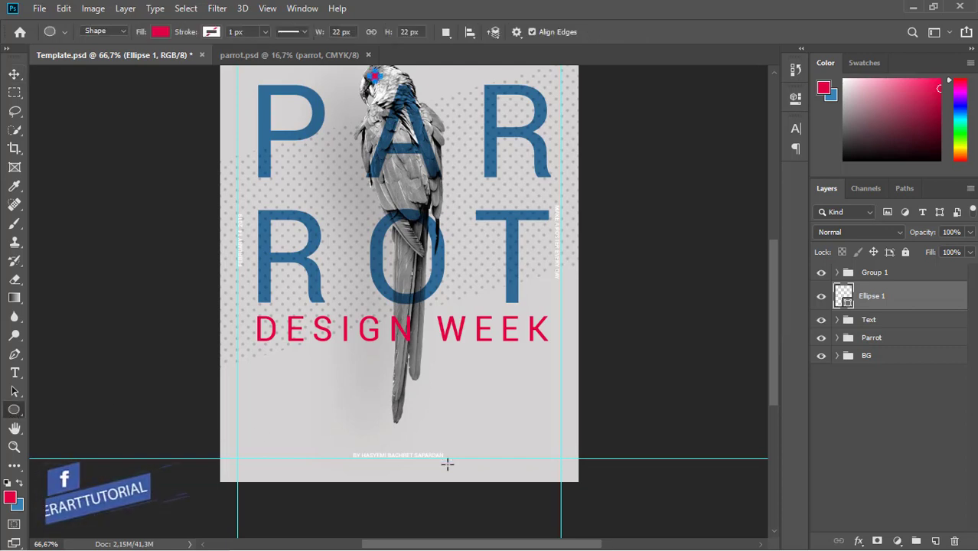
pyautogui.moveTo(545, 458); pyautogui.dragTo(527, 441)
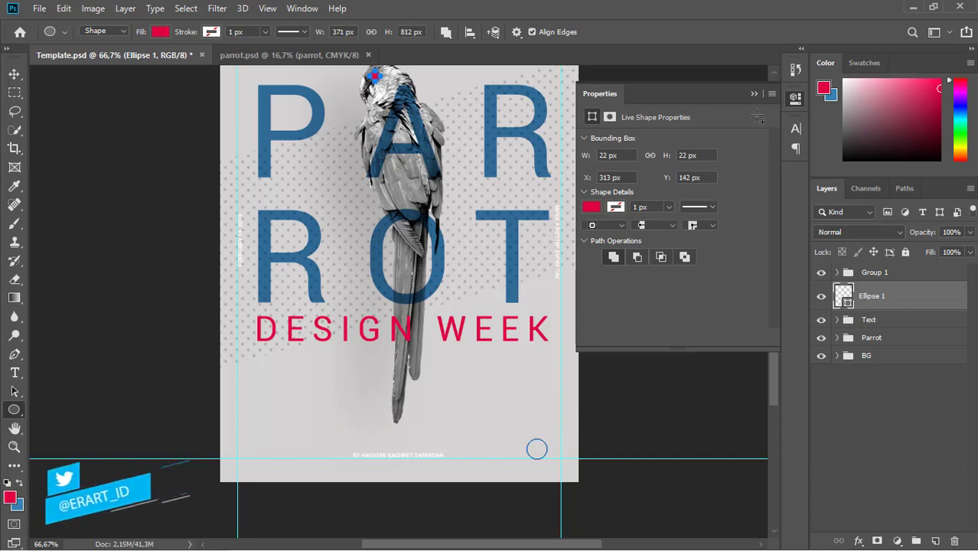
pyautogui.click(754, 95)
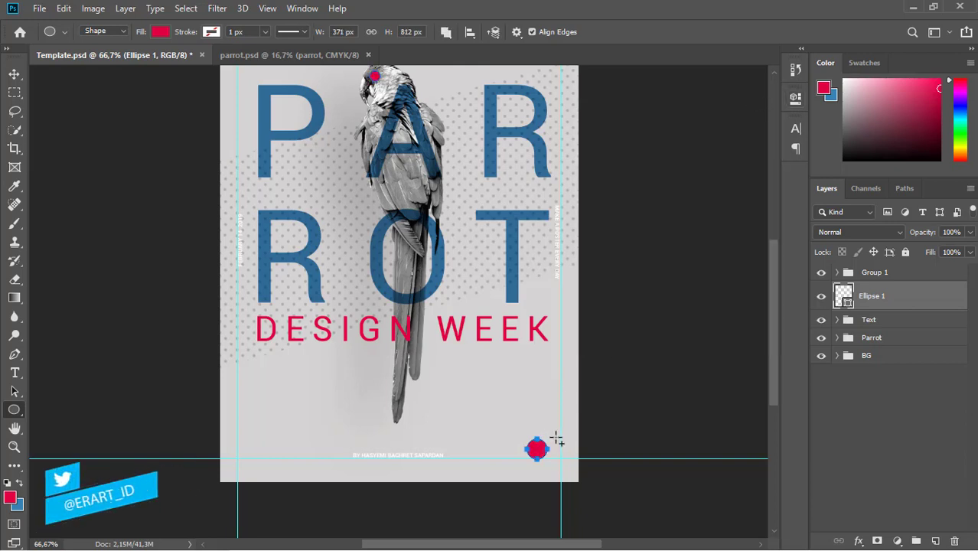
pyautogui.moveTo(556, 440); pyautogui.dragTo(548, 425)
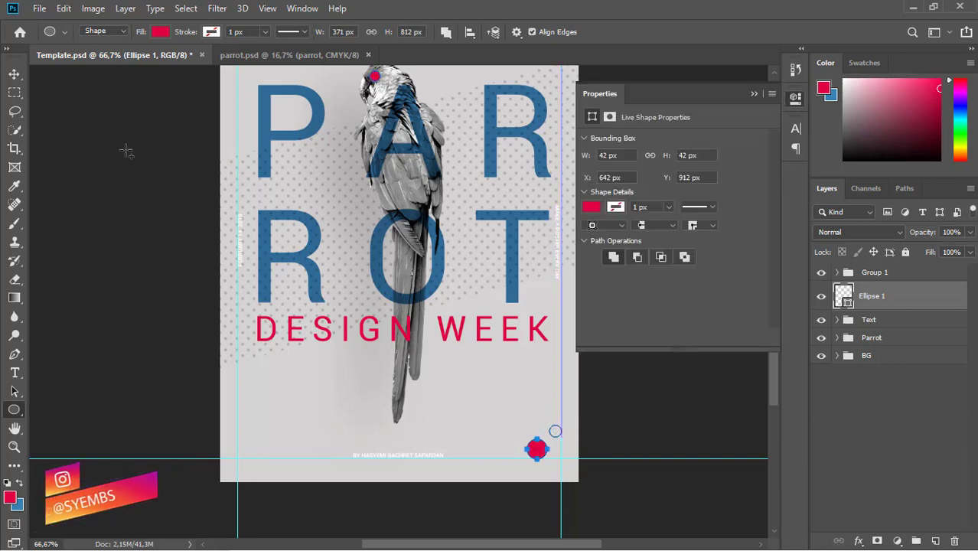
pyautogui.click(16, 74)
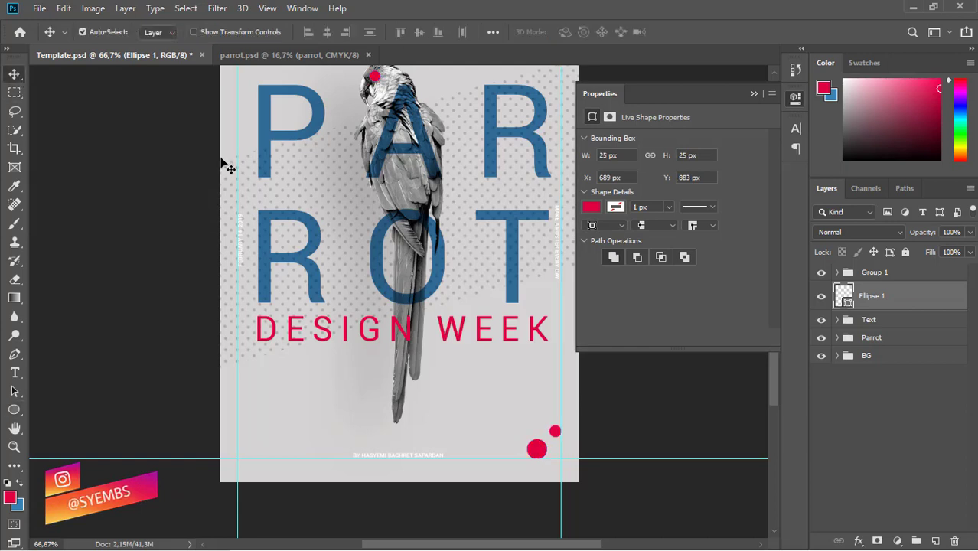
pyautogui.click(752, 95)
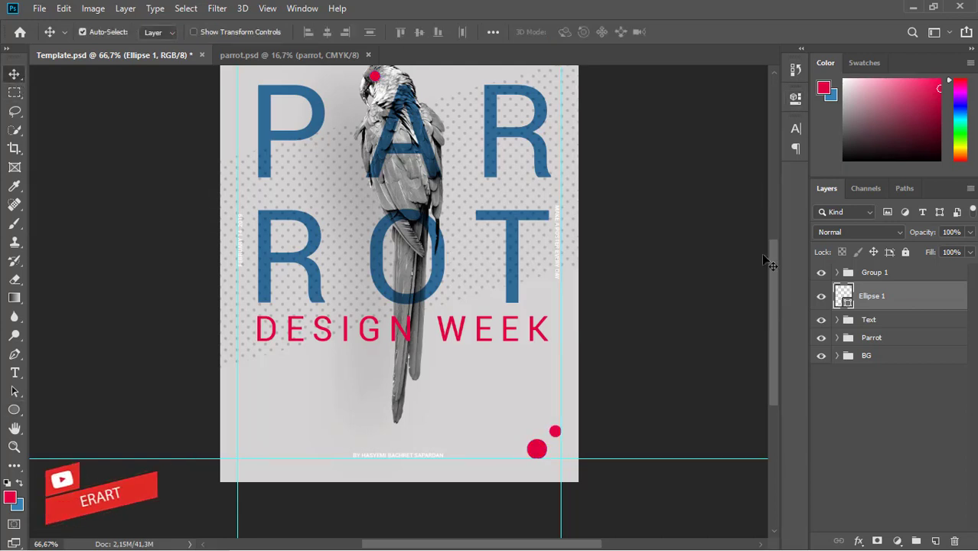
# Select the DESIGN WEEK layer and set the foreground colour to #1e1e1e
pyautogui.click(888, 321)
pyautogui.click(837, 320)
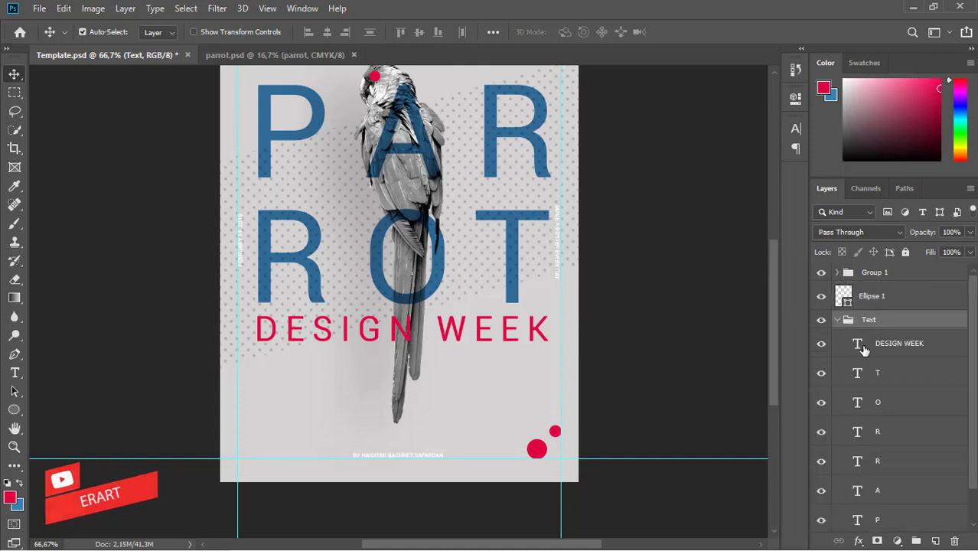
pyautogui.click(863, 350)
pyautogui.click(10, 498)
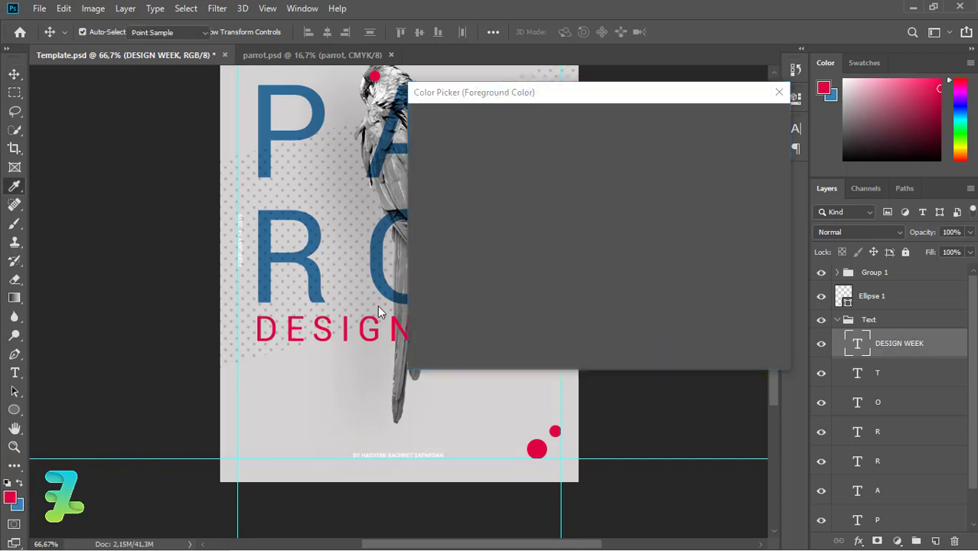
pyautogui.write('1e1e1e')
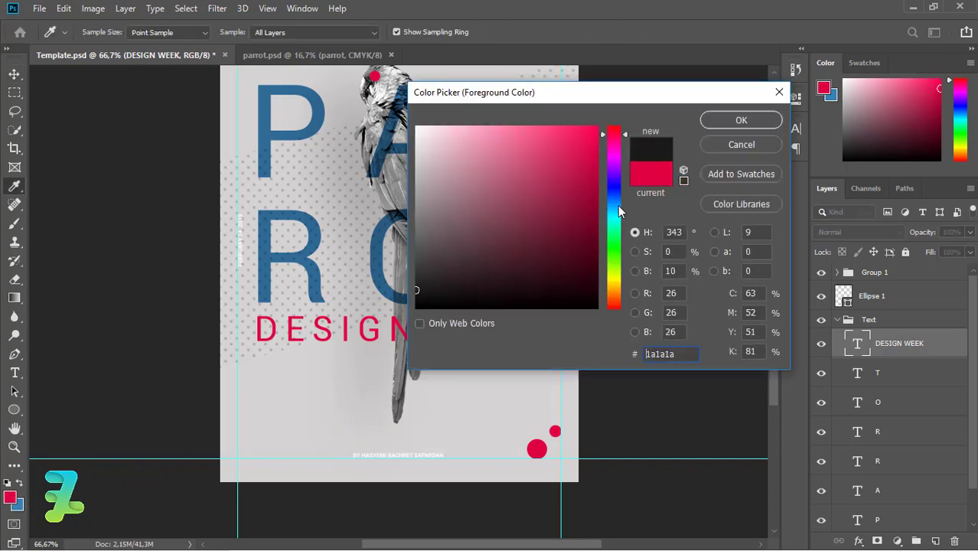
pyautogui.click(741, 120)
# Add the word POSTER below DESIGN WEEK at 60 pt
pyautogui.click(15, 373)
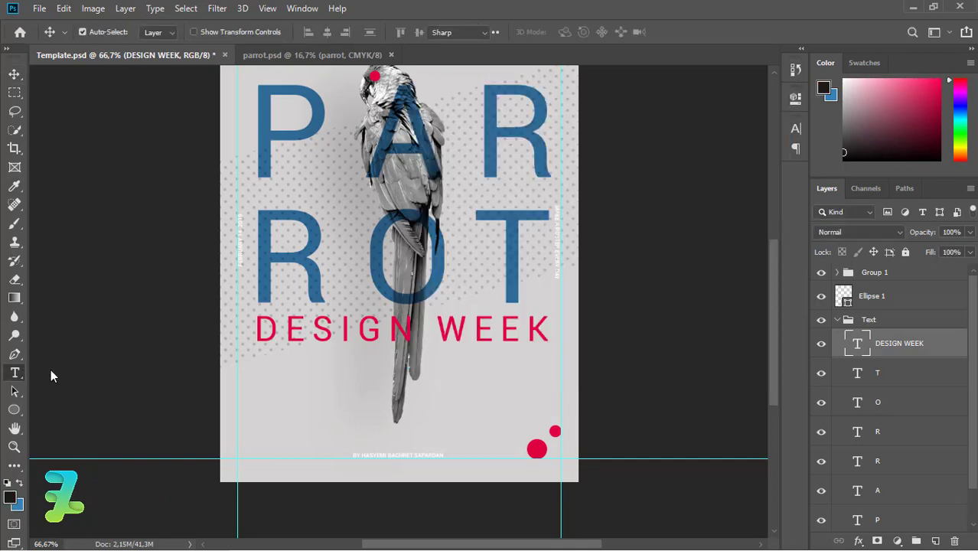
pyautogui.click(257, 410)
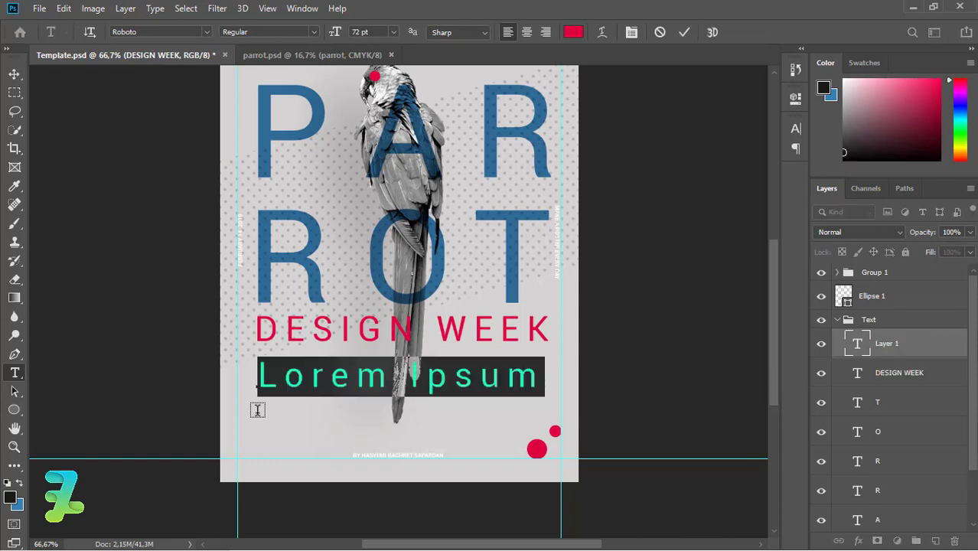
pyautogui.write('POST')
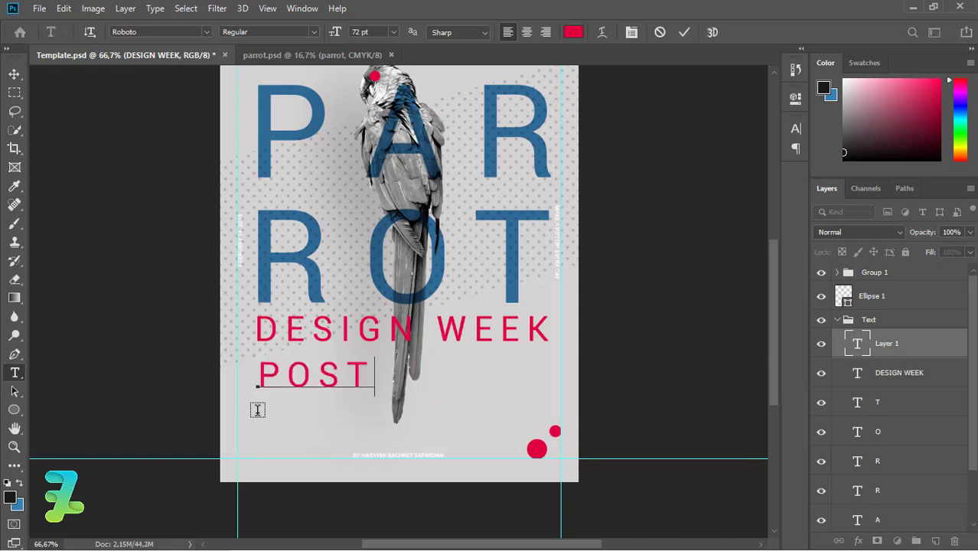
pyautogui.write('ER')
pyautogui.hotkey('ctrl', 'a')
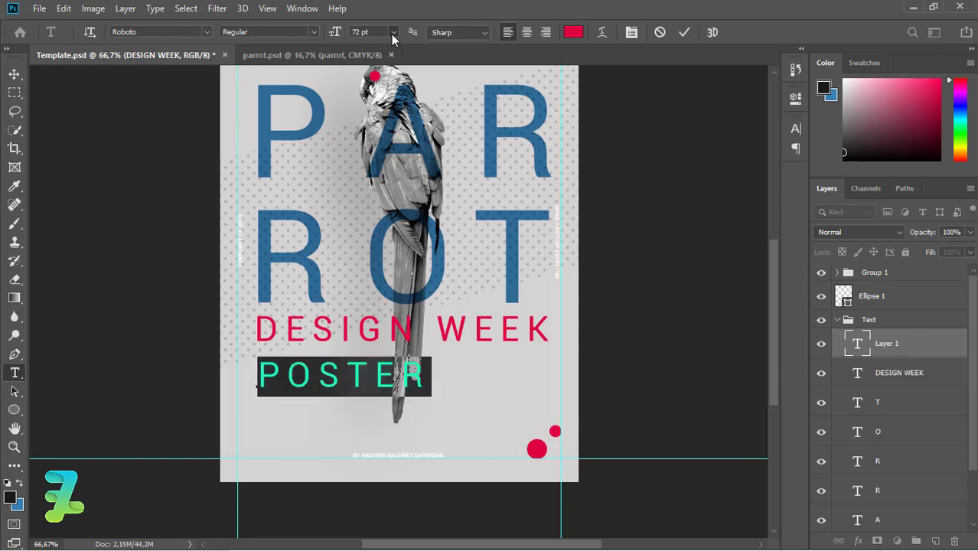
pyautogui.click(393, 35)
pyautogui.click(370, 201)
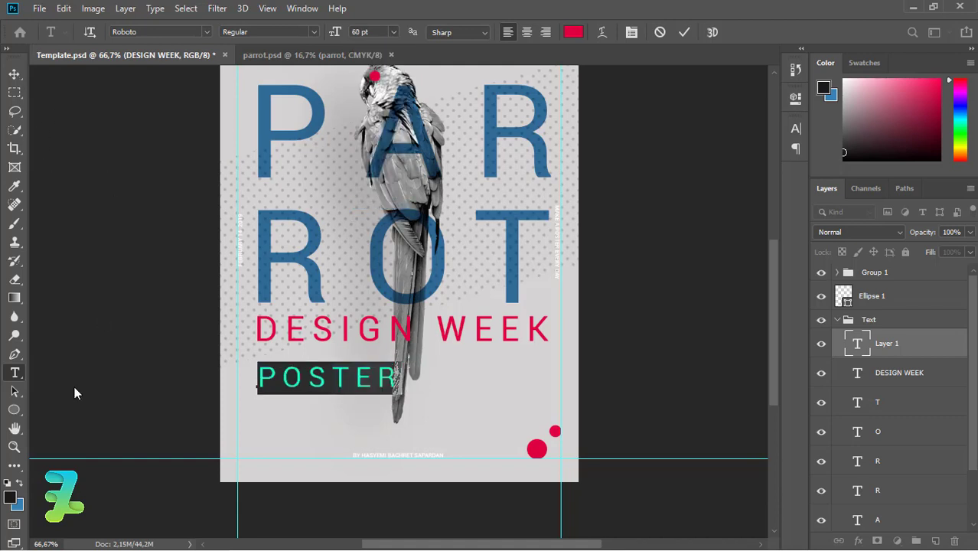
pyautogui.click(19, 484)
pyautogui.press('x')
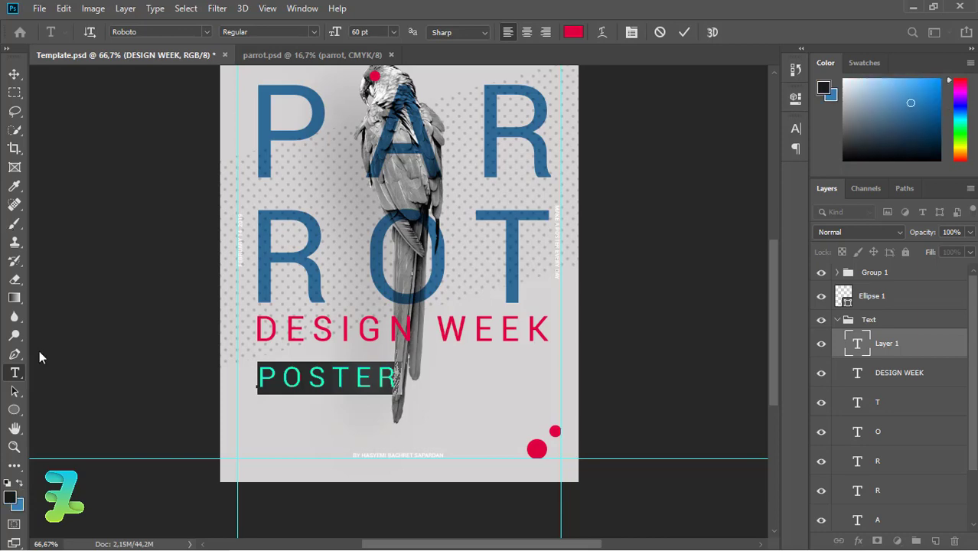
pyautogui.click(14, 73)
# Rotate POSTER 90° to run vertically and move it to the left margin below DESIGN WEEK
pyautogui.click(64, 9)
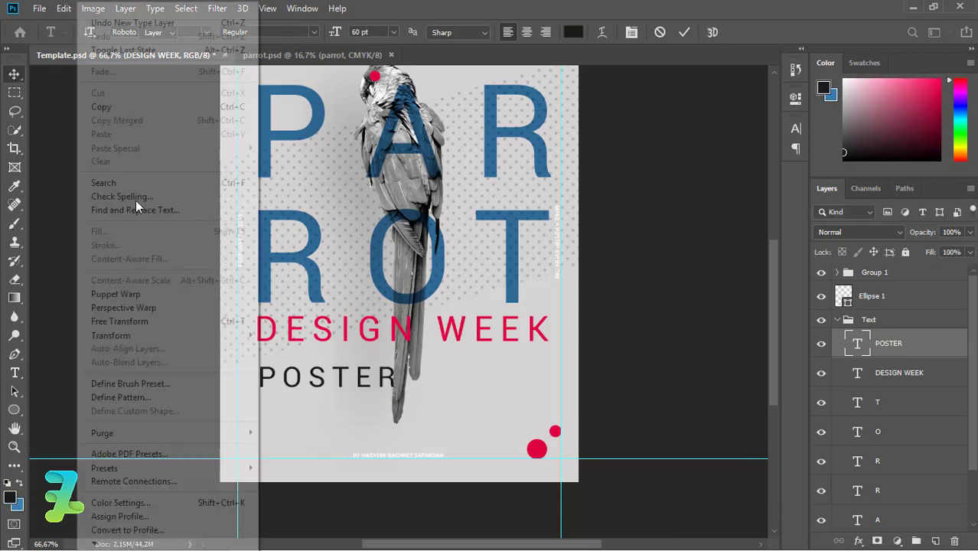
pyautogui.moveTo(111, 335)
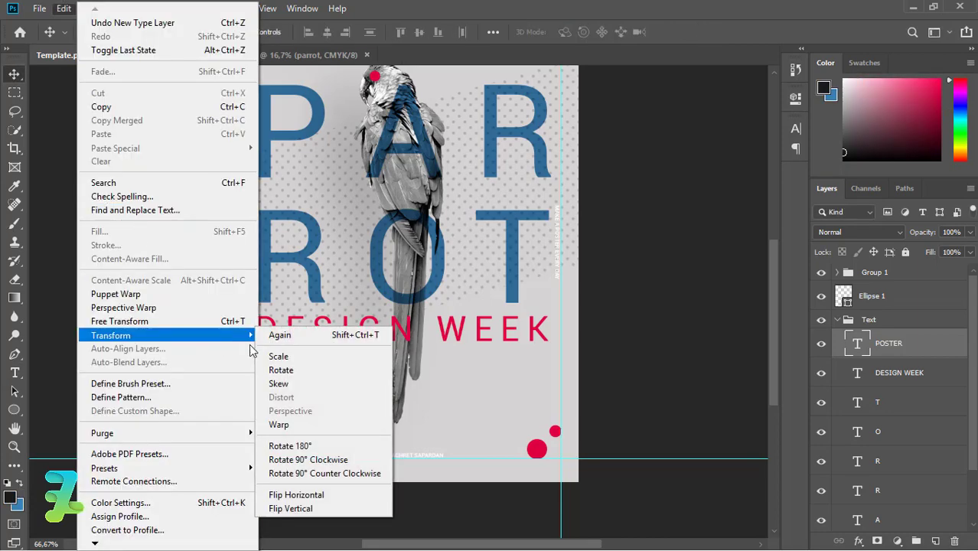
pyautogui.click(287, 367)
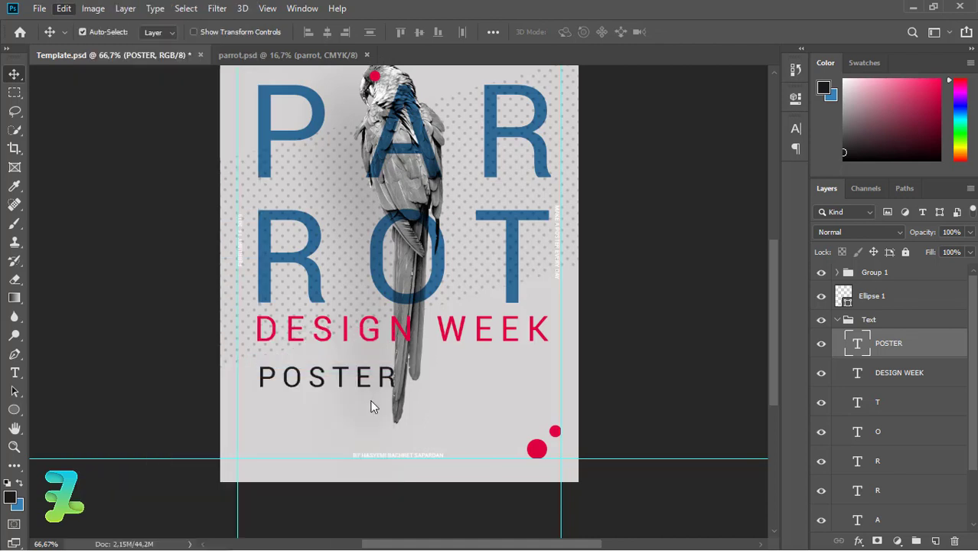
pyautogui.moveTo(403, 399); pyautogui.dragTo(314, 435)
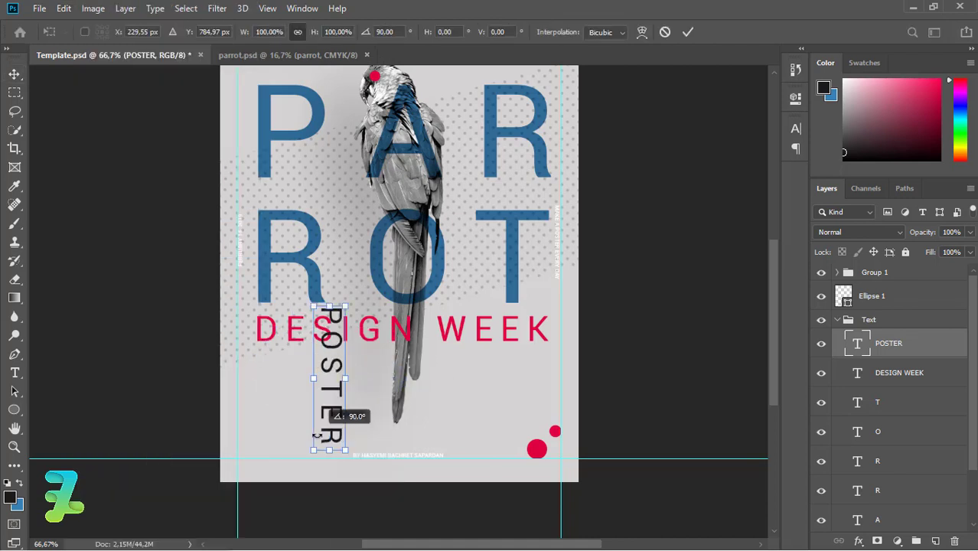
pyautogui.click(15, 73)
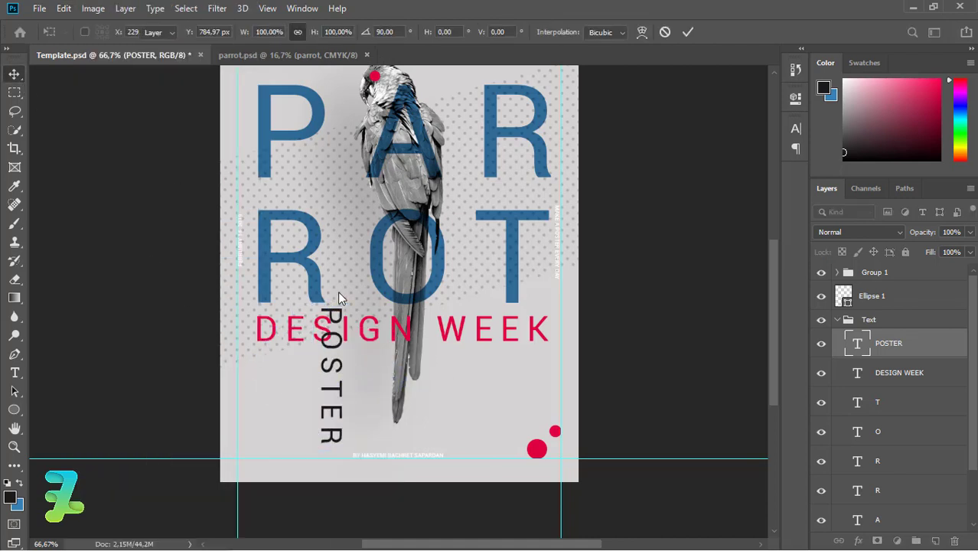
pyautogui.moveTo(334, 315); pyautogui.dragTo(269, 356)
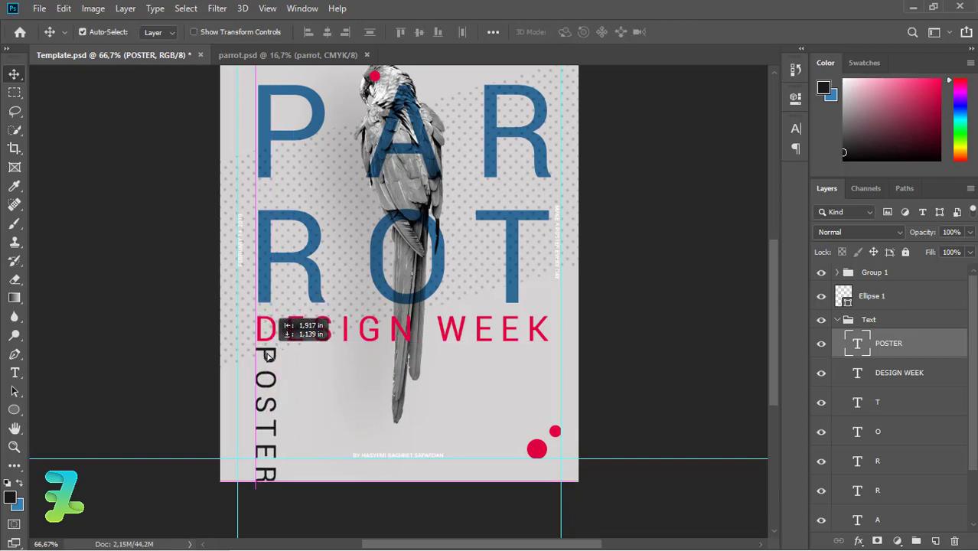
pyautogui.moveTo(517, 332); pyautogui.dragTo(517, 333)
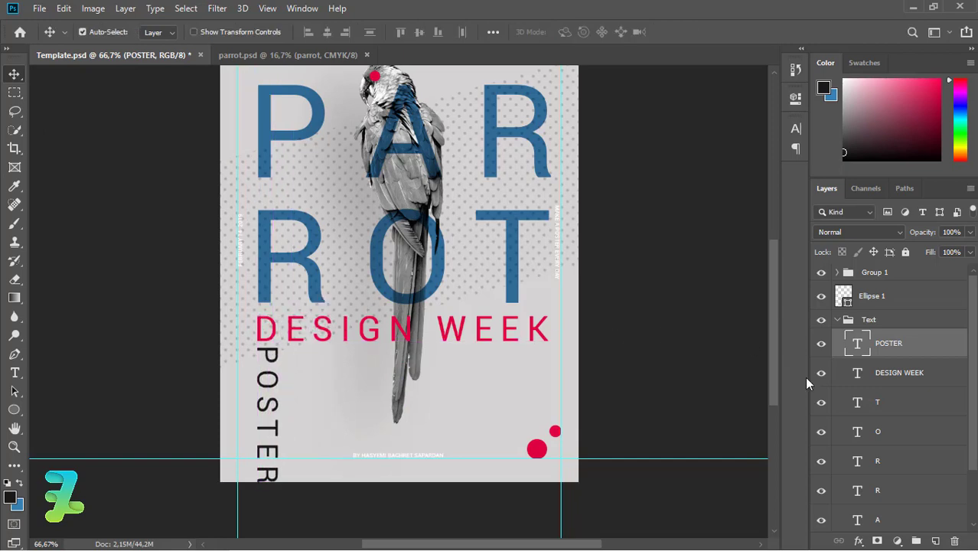
# Resize the vertical POSTER text to 36 pt and nudge it slightly down
pyautogui.doubleClick(851, 348)
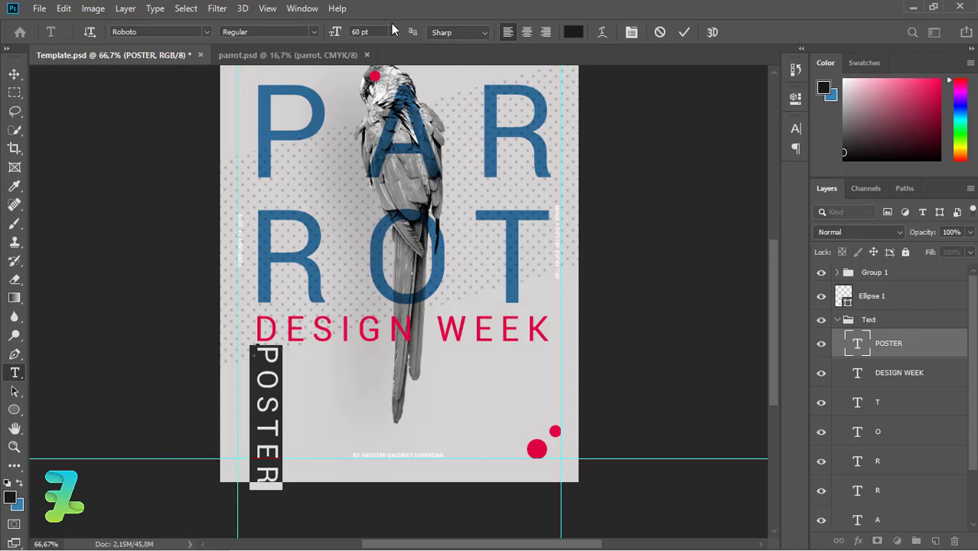
pyautogui.click(393, 32)
pyautogui.click(381, 172)
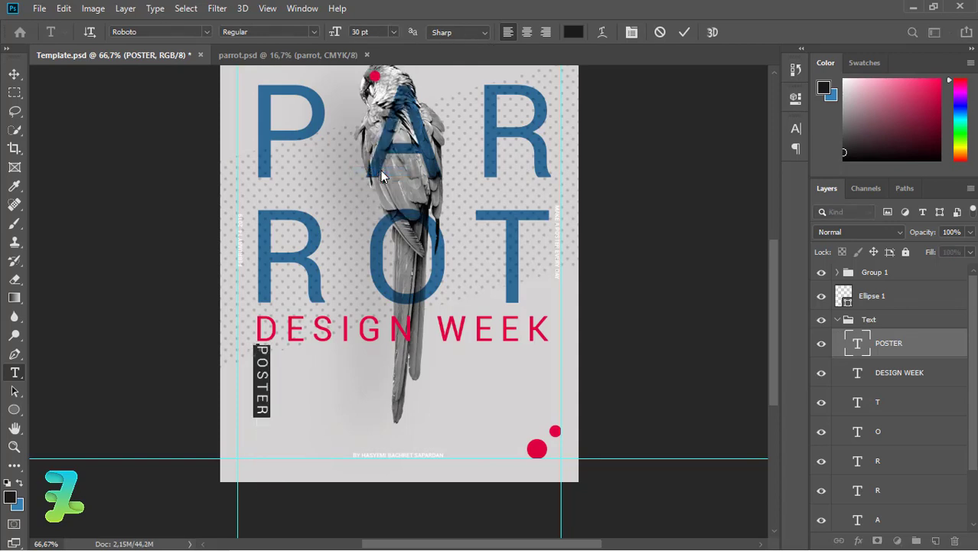
pyautogui.click(392, 31)
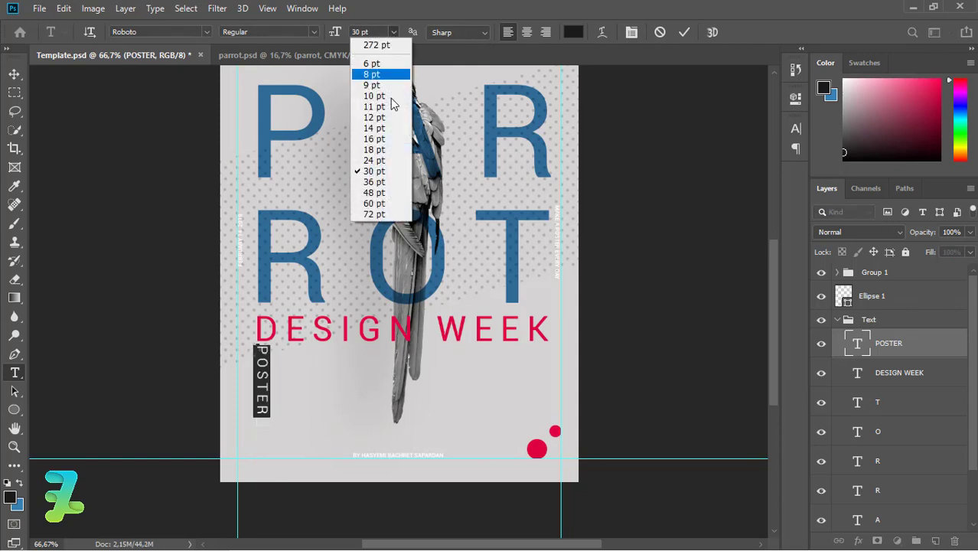
pyautogui.click(381, 183)
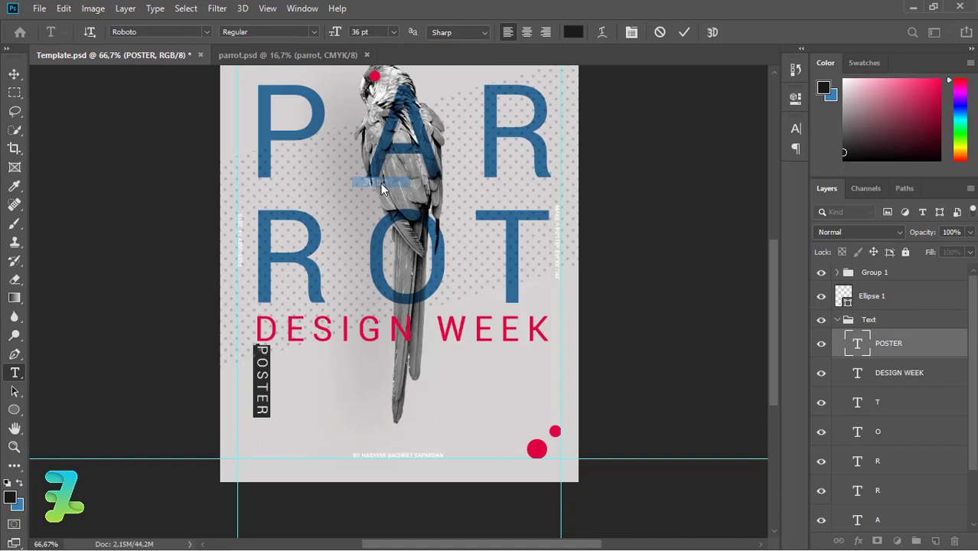
pyautogui.click(15, 74)
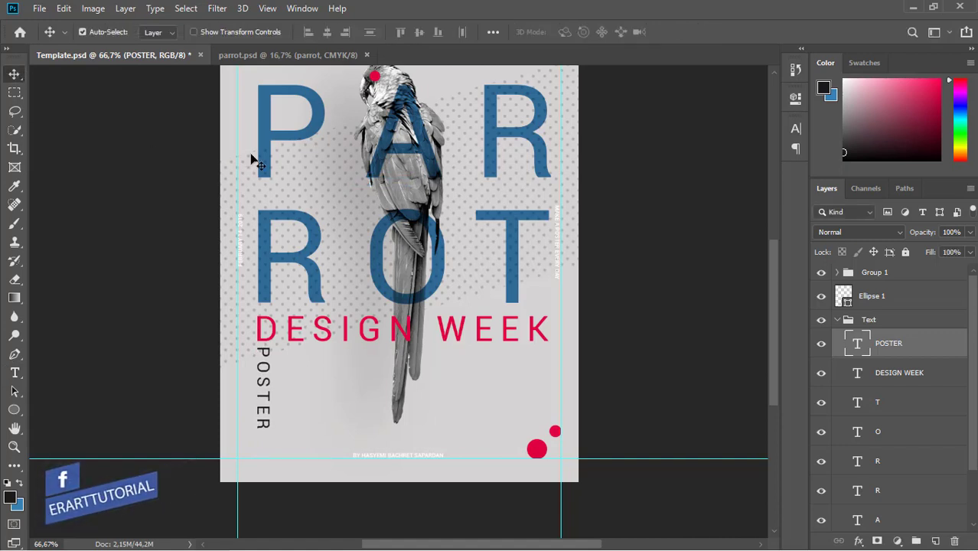
pyautogui.press('Down')
pyautogui.press('Down')
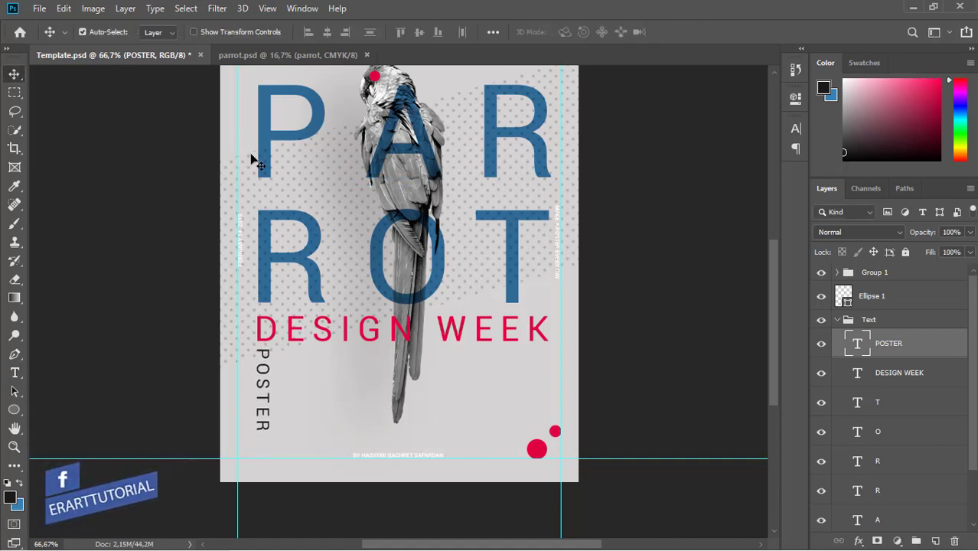
pyautogui.click(349, 211)
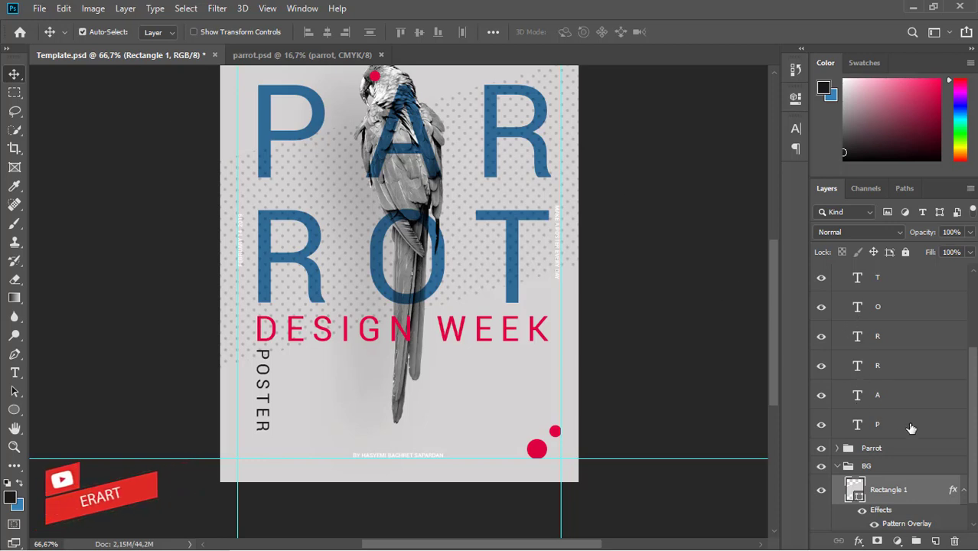
# Set the P and A letters to Roboto Bold
pyautogui.doubleClick(858, 425)
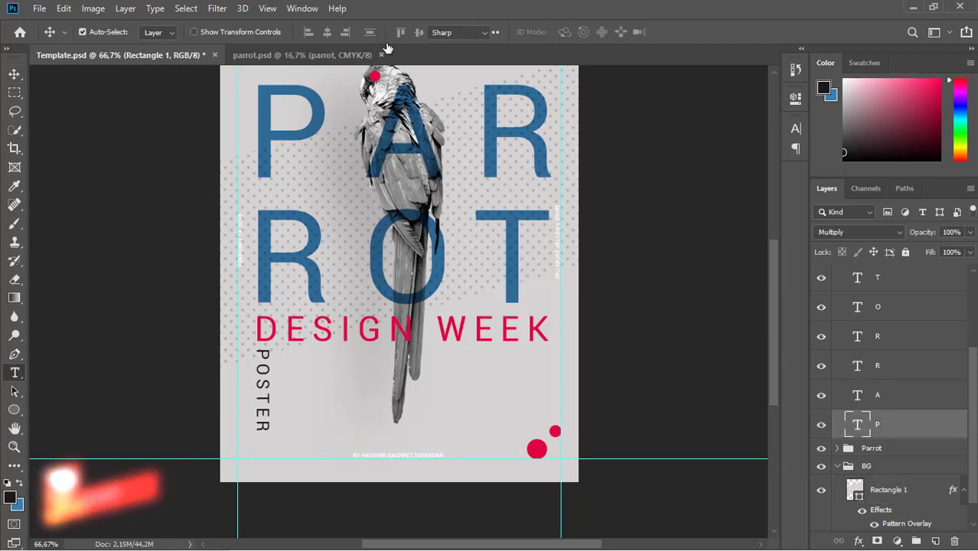
pyautogui.click(315, 33)
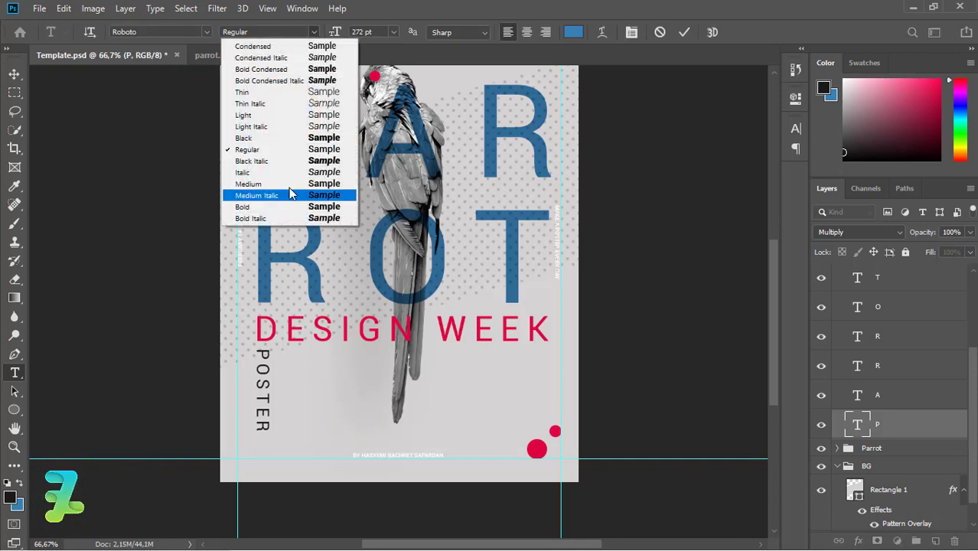
pyautogui.click(287, 203)
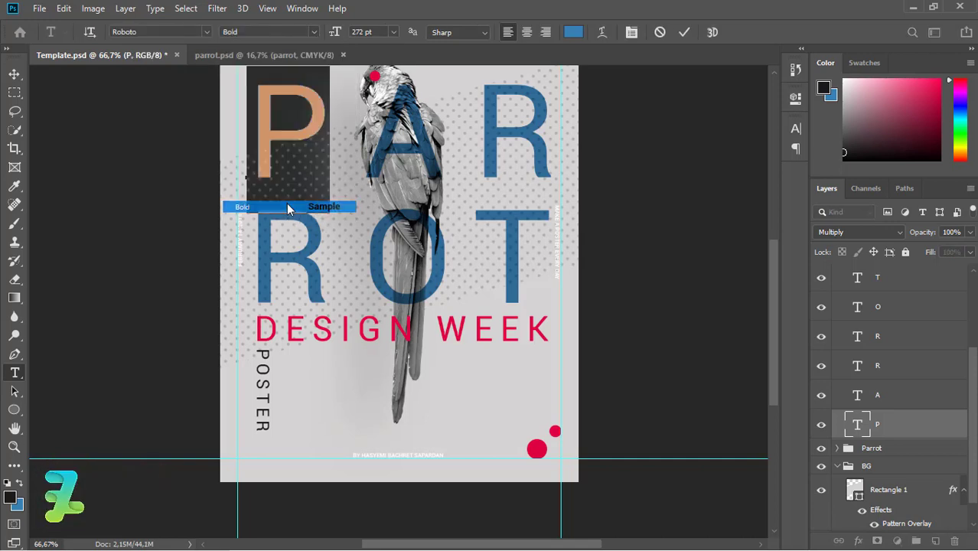
pyautogui.click(14, 73)
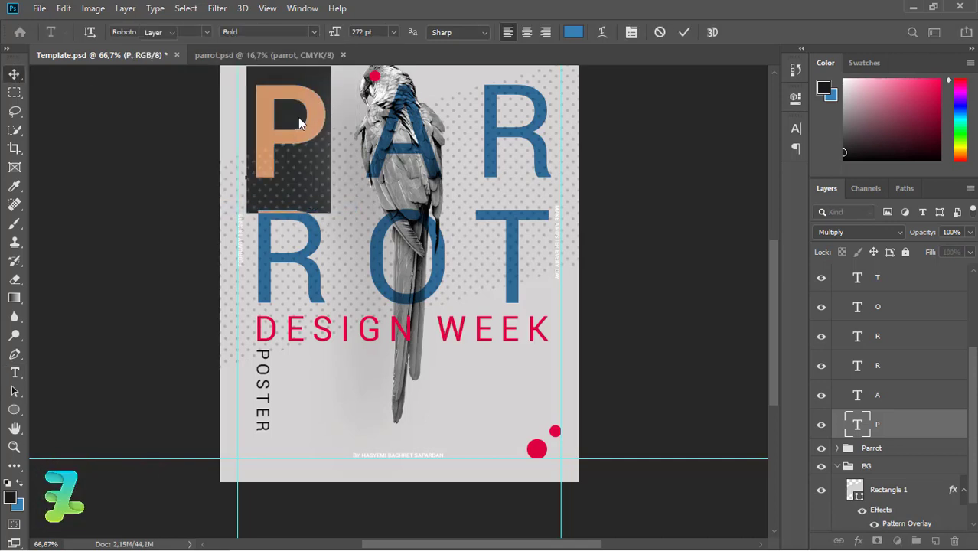
pyautogui.doubleClick(858, 396)
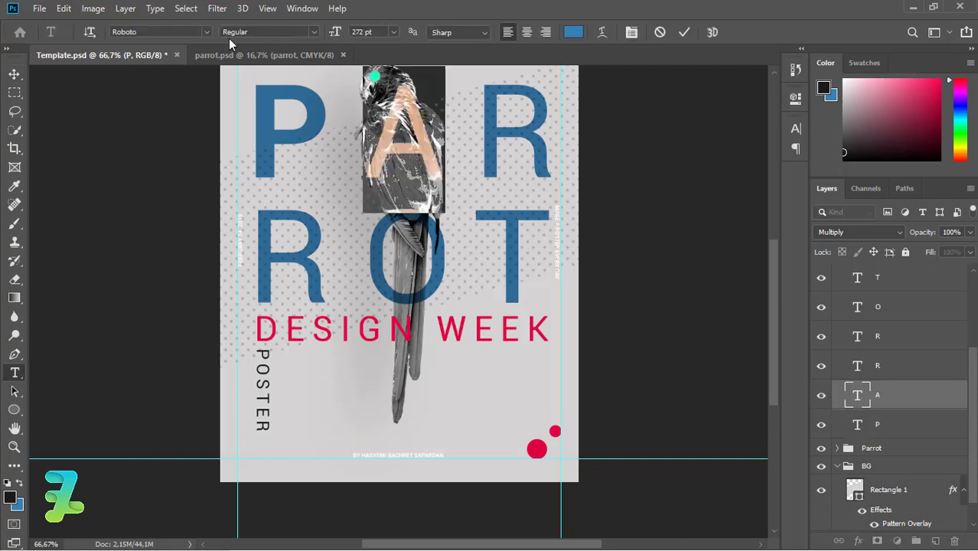
pyautogui.click(314, 32)
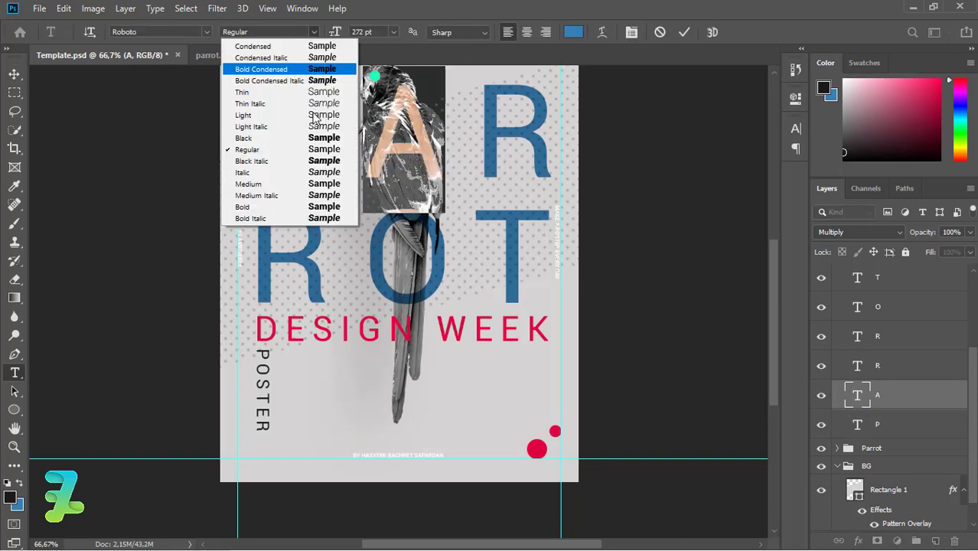
pyautogui.click(294, 206)
pyautogui.hotkey('ctrl', 'Return')
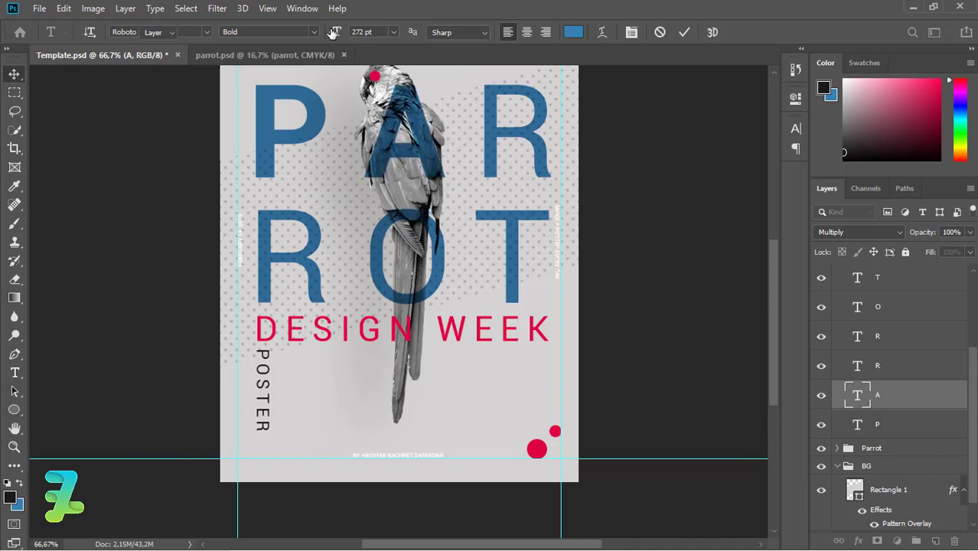
# Set both R letters and the O letter to Roboto Bold
pyautogui.click(314, 32)
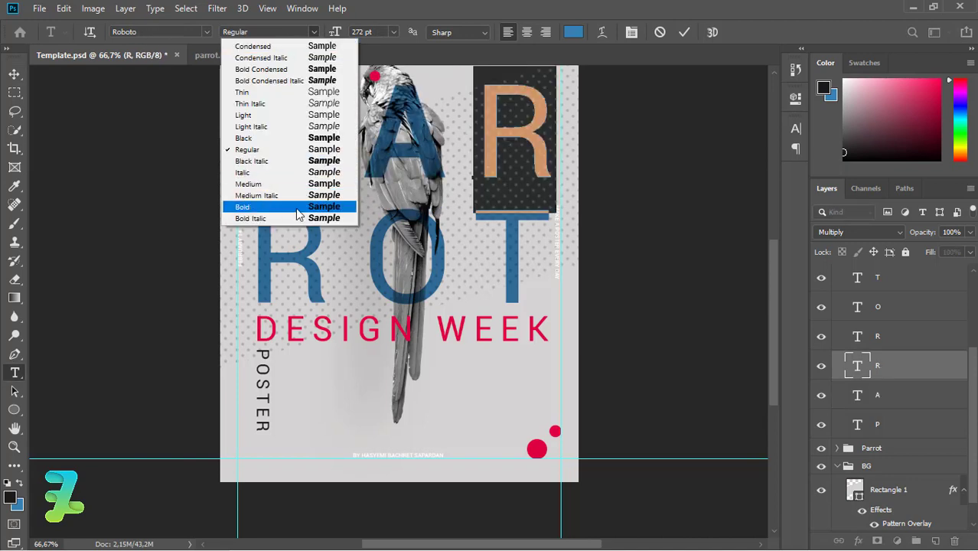
pyautogui.click(297, 208)
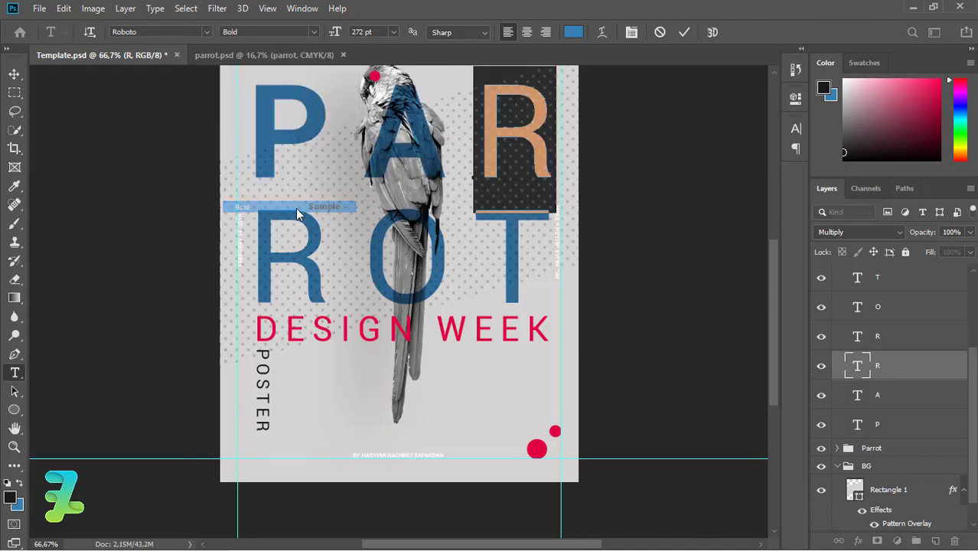
pyautogui.hotkey('ctrl', 'Return')
pyautogui.doubleClick(857, 336)
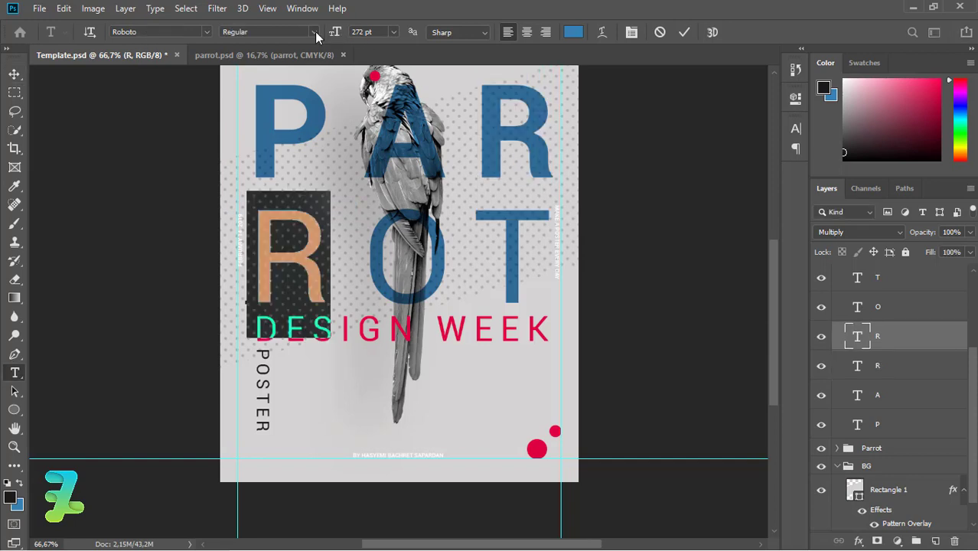
pyautogui.click(314, 32)
pyautogui.click(290, 208)
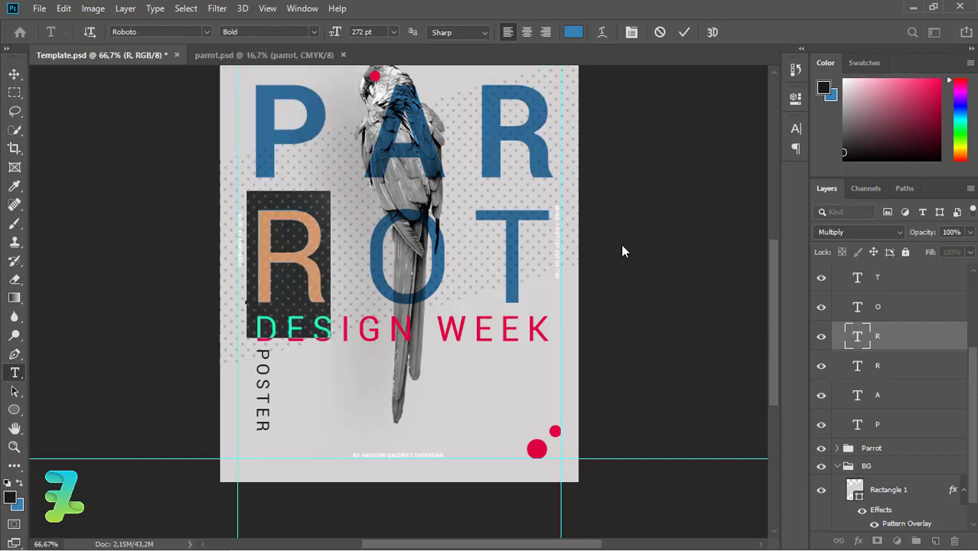
pyautogui.hotkey('ctrl', 'Return')
pyautogui.doubleClick(857, 307)
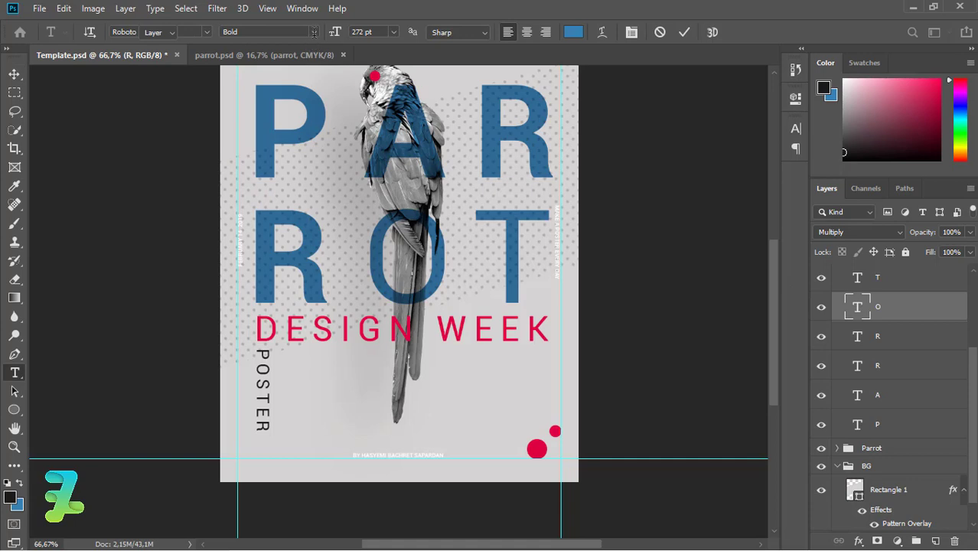
pyautogui.click(314, 32)
pyautogui.click(290, 206)
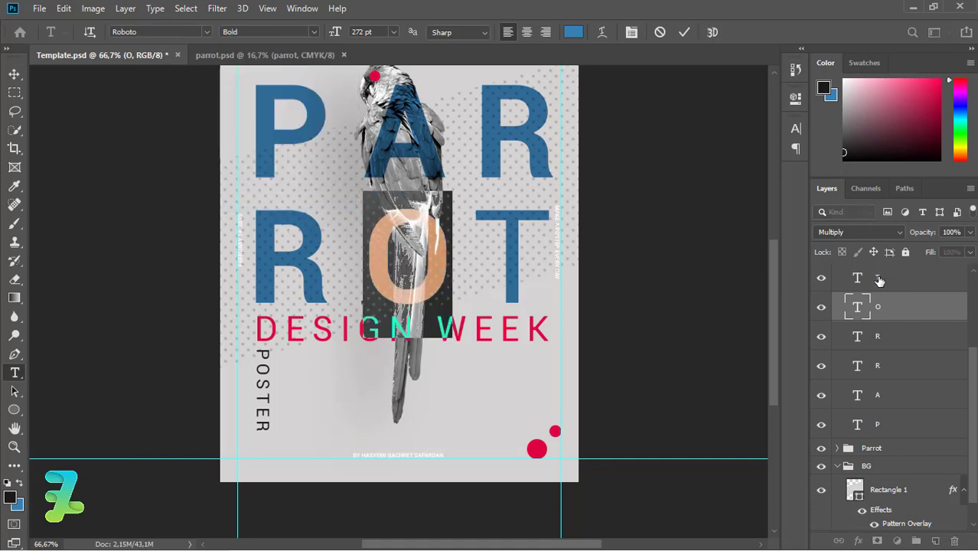
pyautogui.hotkey('ctrl', 'Return')
pyautogui.hotkey('alt', ']')
pyautogui.press('v')
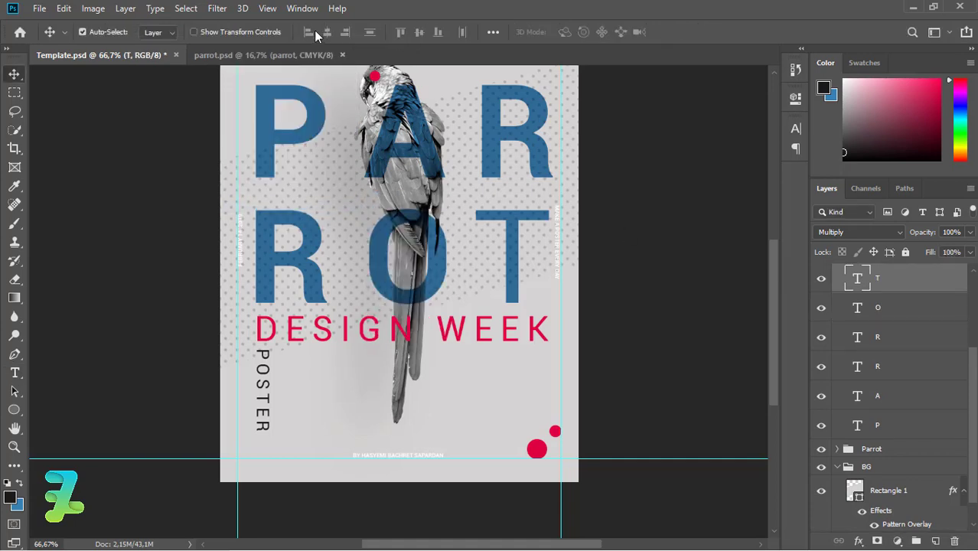
# Set the T letter to Roboto Bold
pyautogui.doubleClick(858, 278)
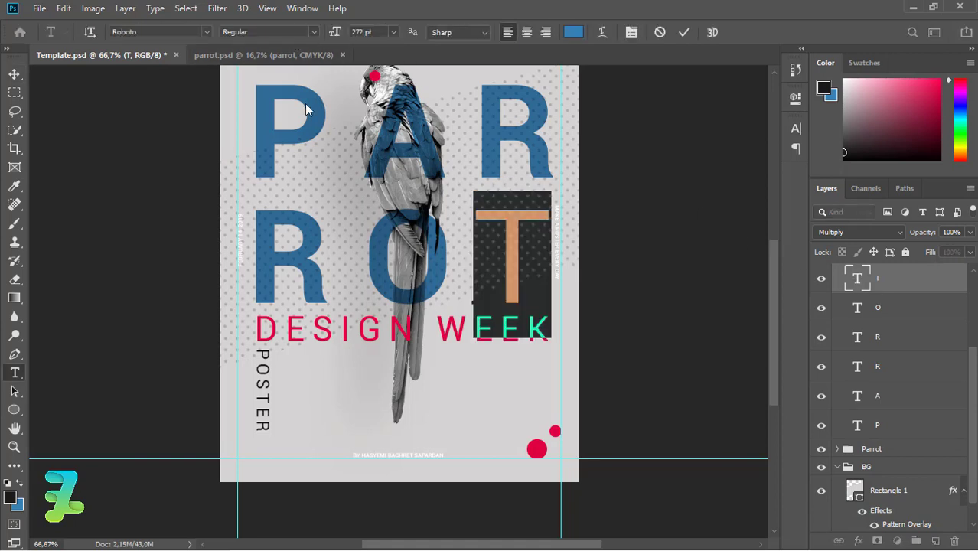
pyautogui.click(312, 33)
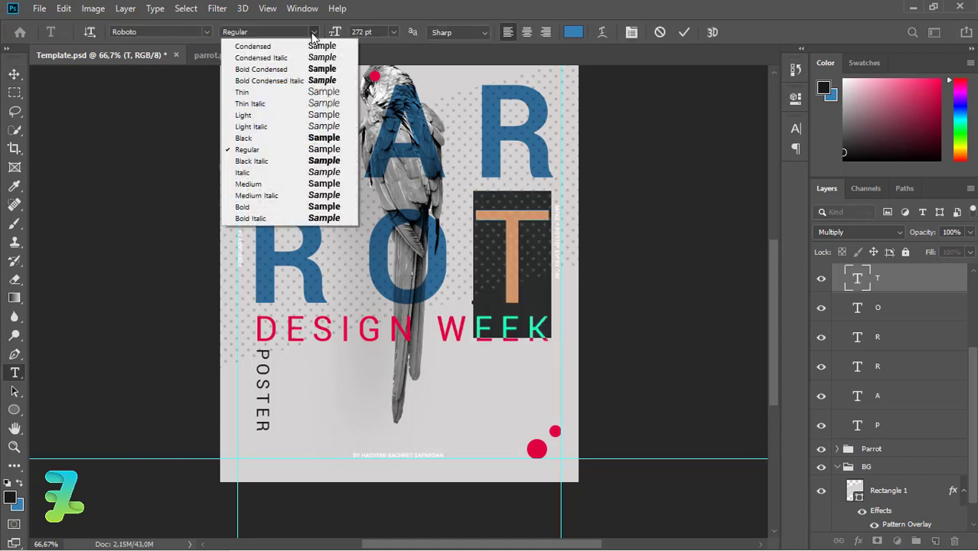
pyautogui.click(264, 209)
pyautogui.scroll(3, 950, 354)
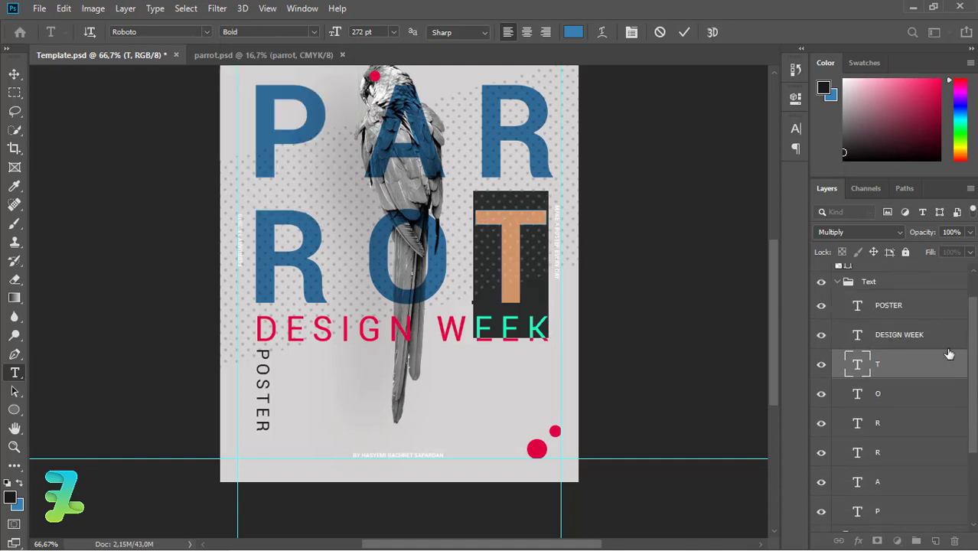
pyautogui.hotkey('ctrl', 'Return')
# Set the DESIGN WEEK text to Roboto Medium
pyautogui.hotkey('alt', ']')
pyautogui.press('t')
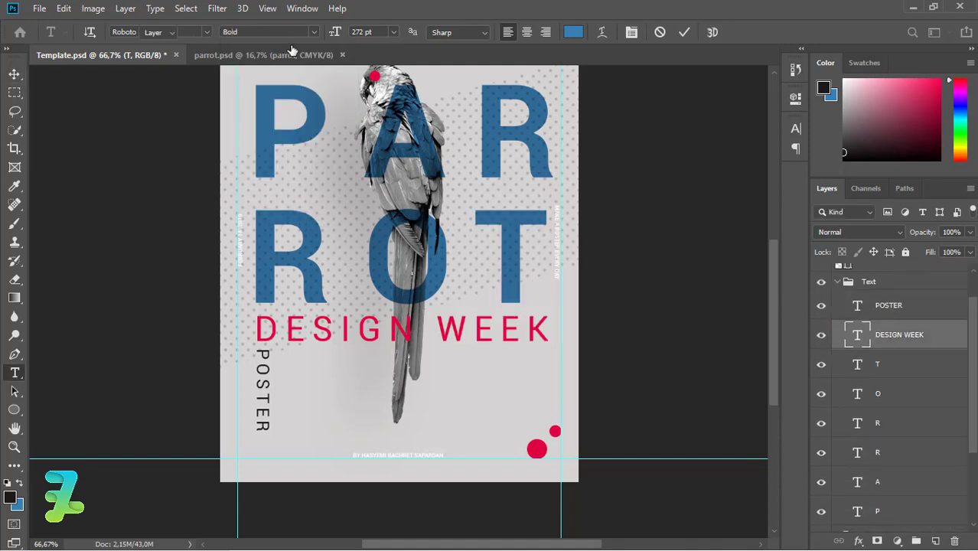
pyautogui.press('Return')
pyautogui.click(315, 33)
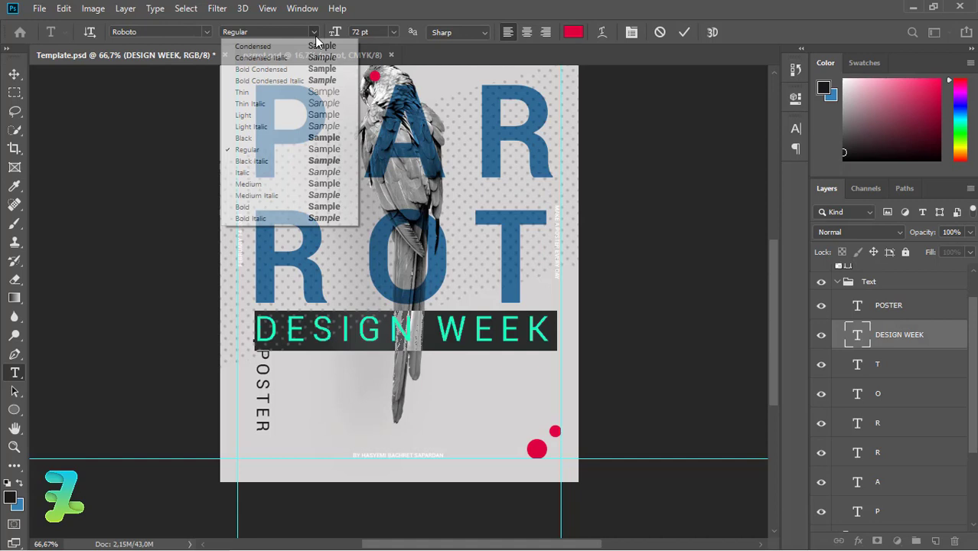
pyautogui.click(293, 184)
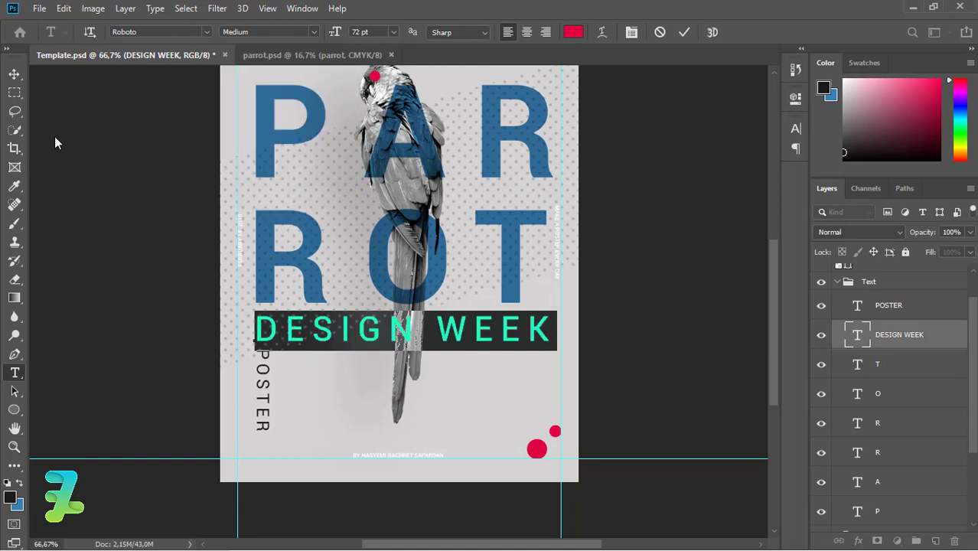
pyautogui.click(14, 74)
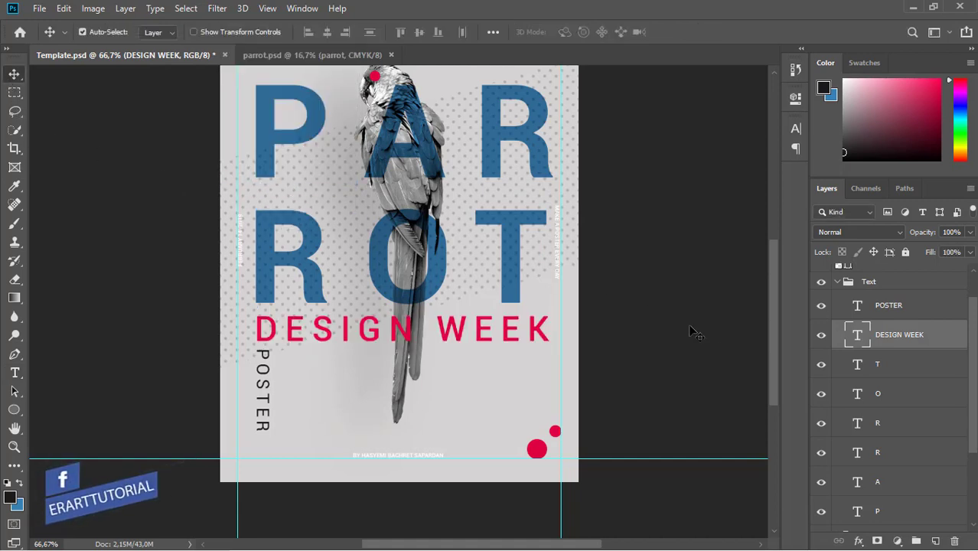
# Type a two-line 'Poster' / 'Parrot' caption at the poster's lower right, fixing typos
pyautogui.hotkey('alt', ']')
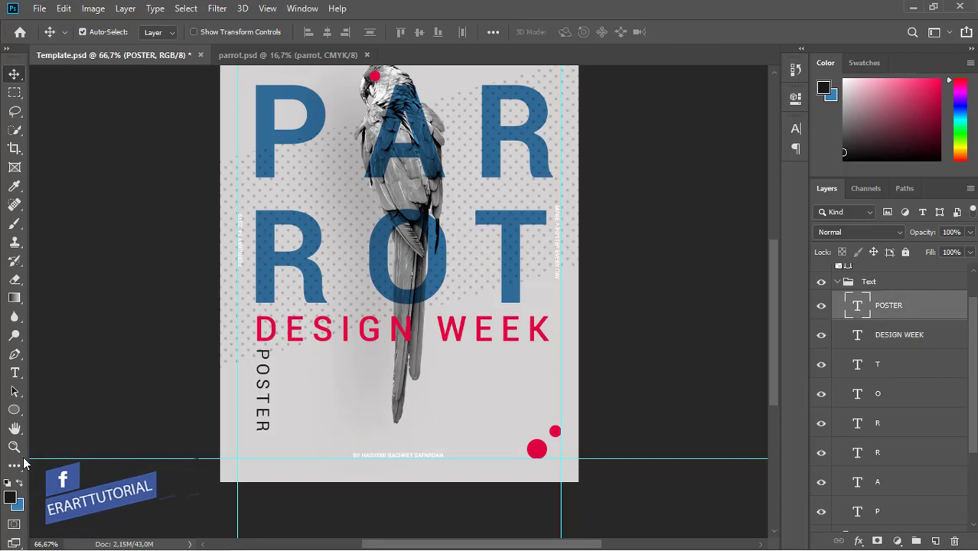
pyautogui.press('t')
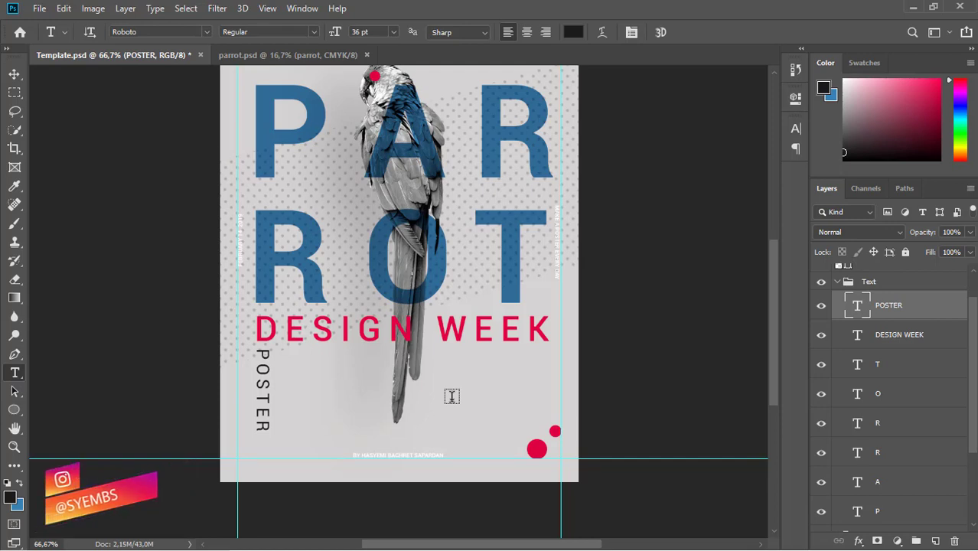
pyautogui.click(510, 429)
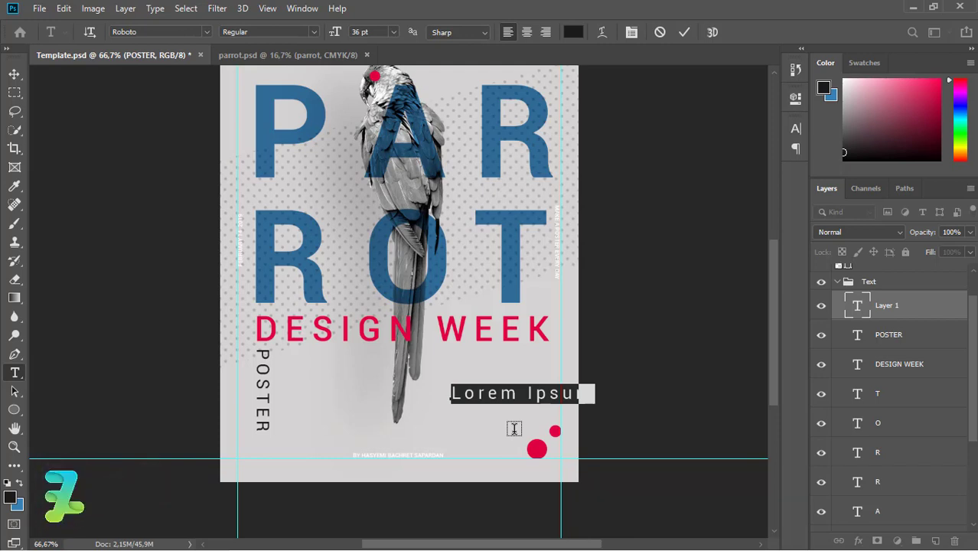
pyautogui.write('2')
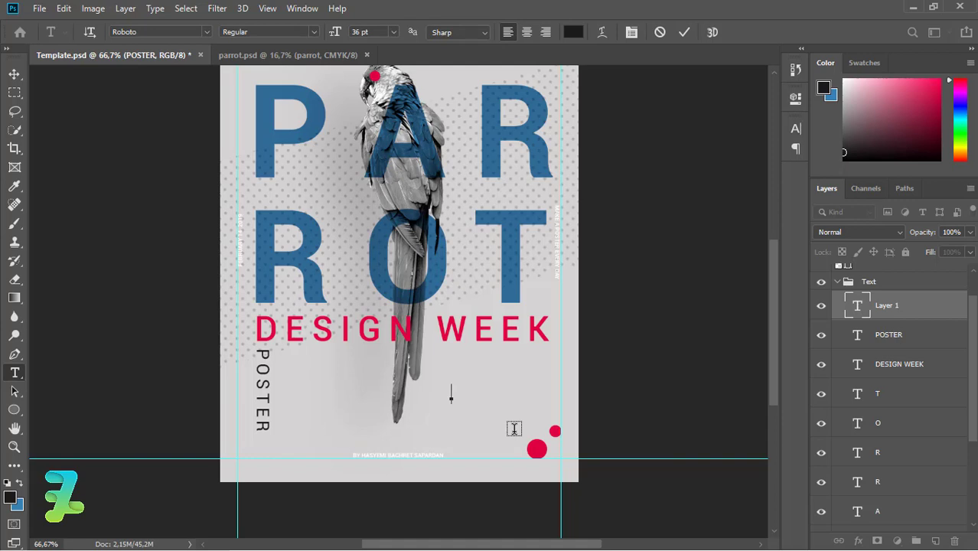
pyautogui.write('OS')
pyautogui.press('BackSpace')
pyautogui.press('BackSpace')
pyautogui.press('BackSpace')
pyautogui.write('P')
pyautogui.write('pa')
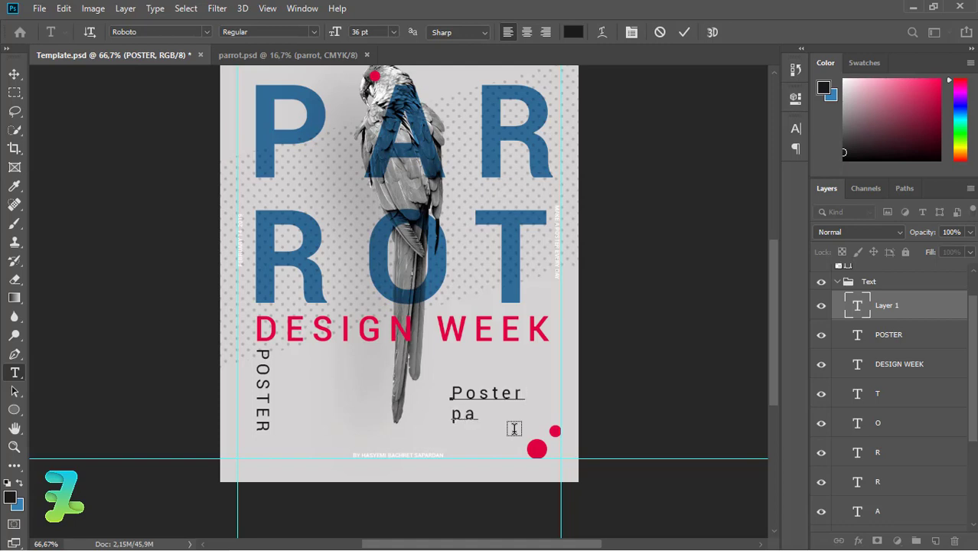
pyautogui.press('BackSpace')
pyautogui.press('BackSpace')
pyautogui.write('Parrot')
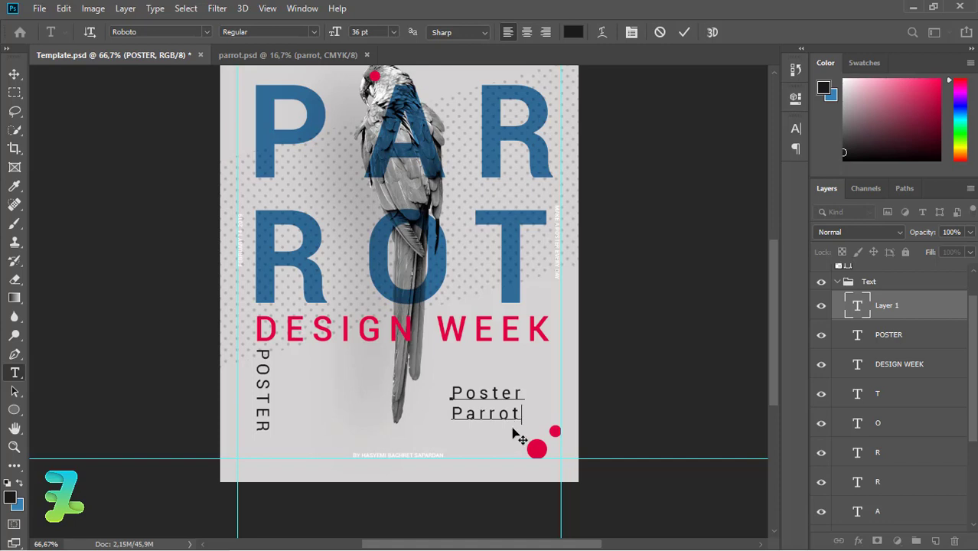
# Resize the Poster Parrot caption to 16 pt and move it down toward the red dots
pyautogui.click(479, 384)
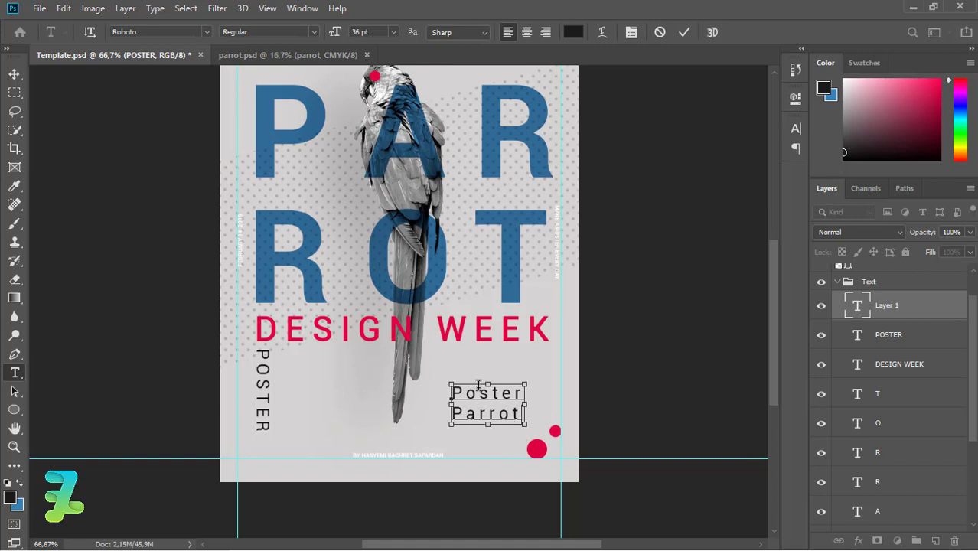
pyautogui.hotkey('ctrl', 'a')
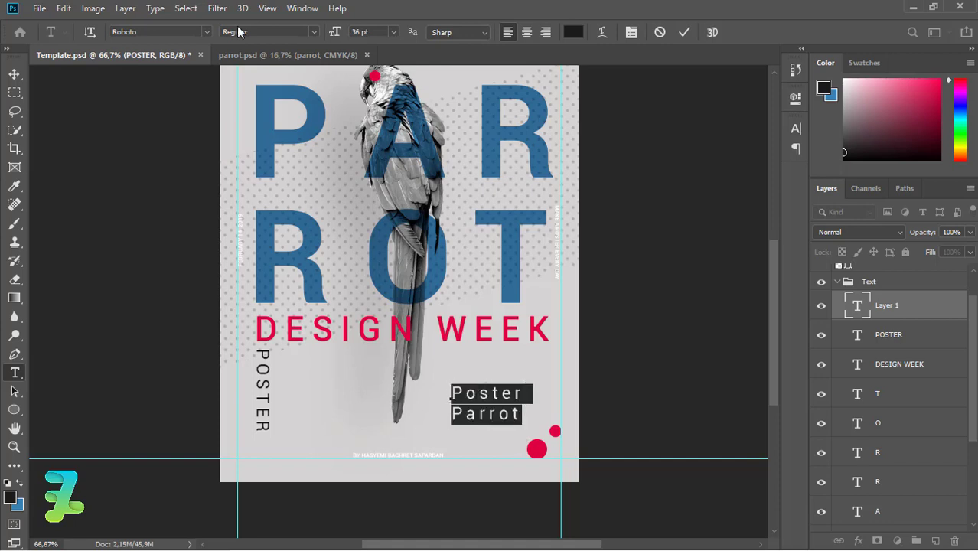
pyautogui.click(395, 32)
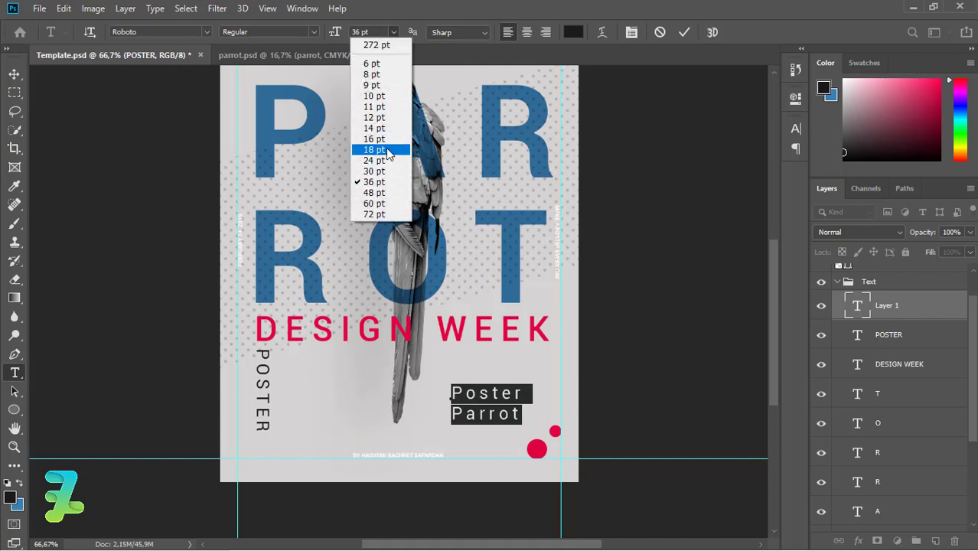
pyautogui.click(385, 143)
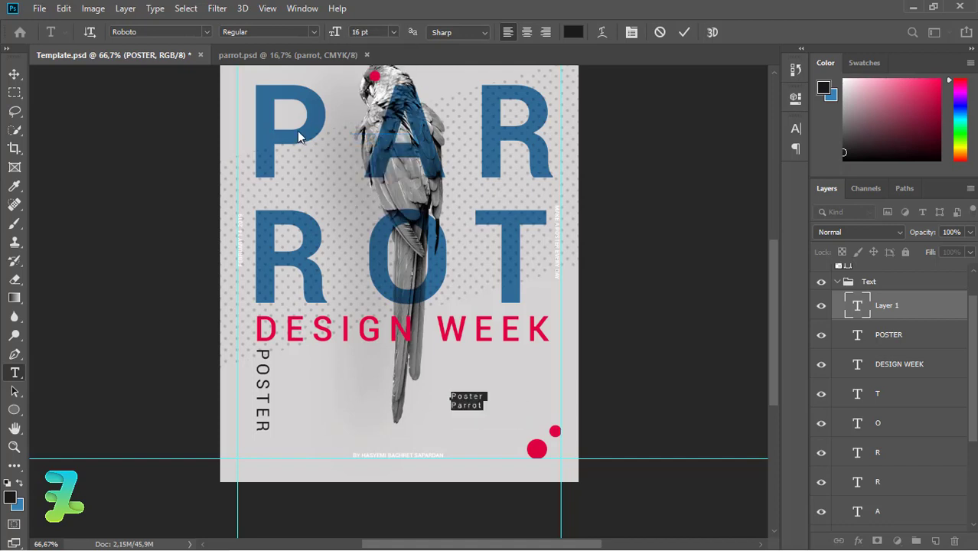
pyautogui.click(15, 74)
pyautogui.moveTo(474, 402); pyautogui.dragTo(534, 436)
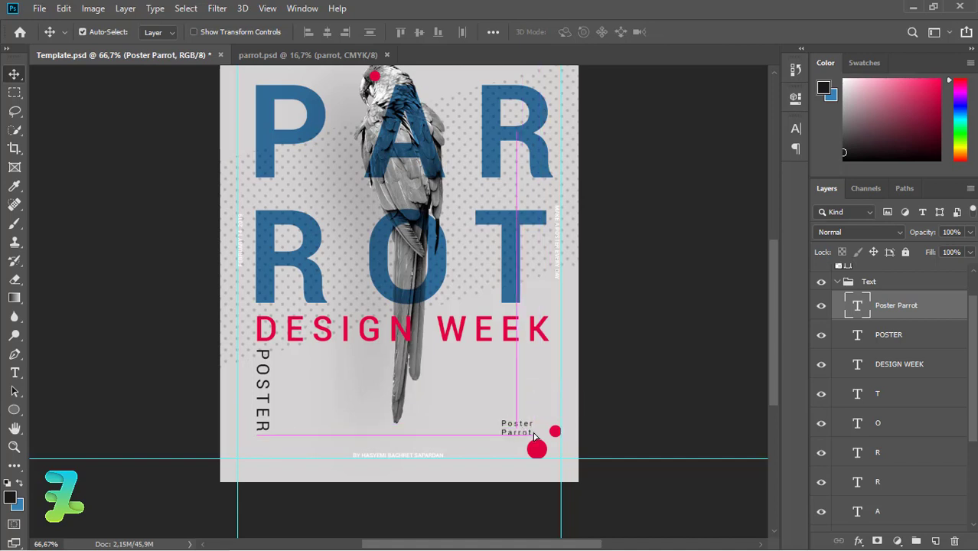
pyautogui.press('Left')
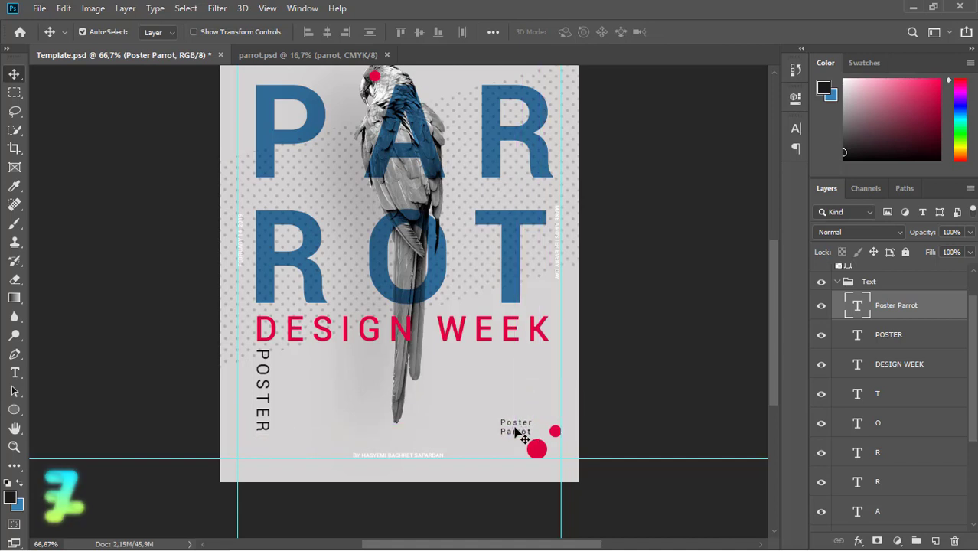
pyautogui.moveTo(518, 433); pyautogui.dragTo(519, 430)
# Right-align the caption lines and place the caption just beside the small red dot
pyautogui.press('t')
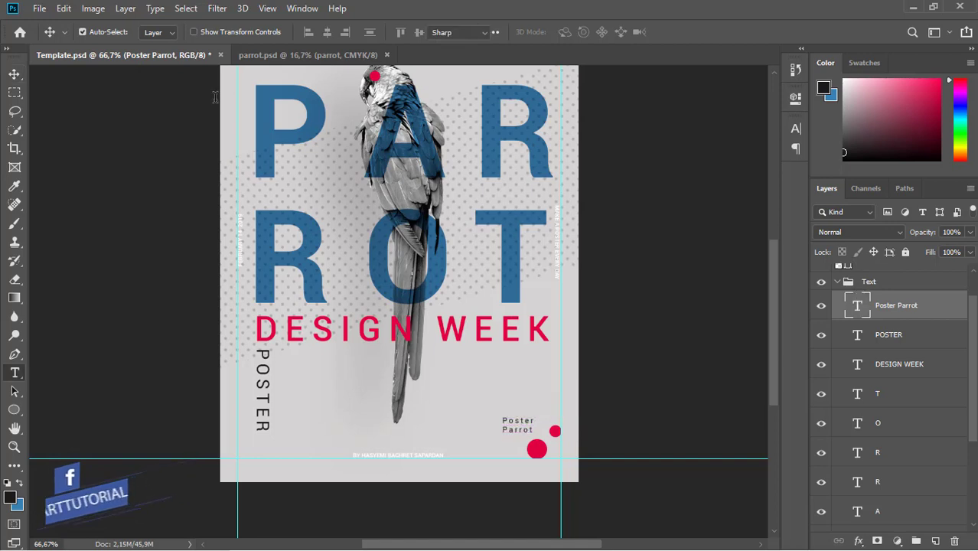
pyautogui.press('Return')
pyautogui.click(544, 31)
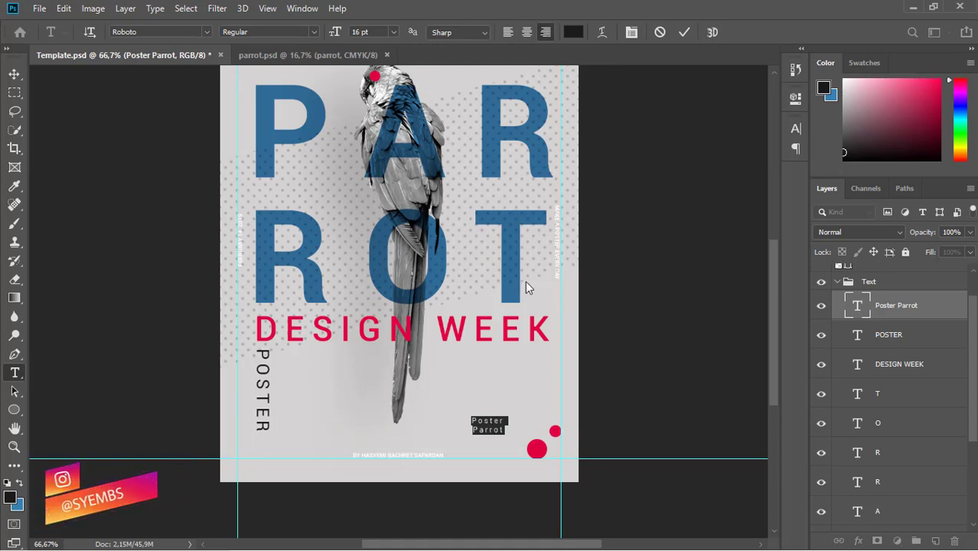
pyautogui.click(485, 429)
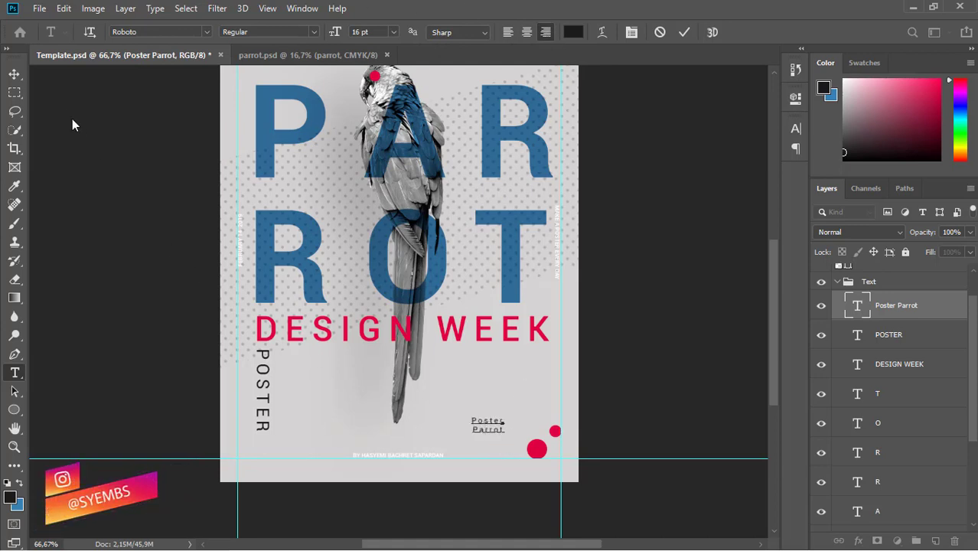
pyautogui.click(14, 74)
pyautogui.moveTo(507, 429); pyautogui.dragTo(530, 433)
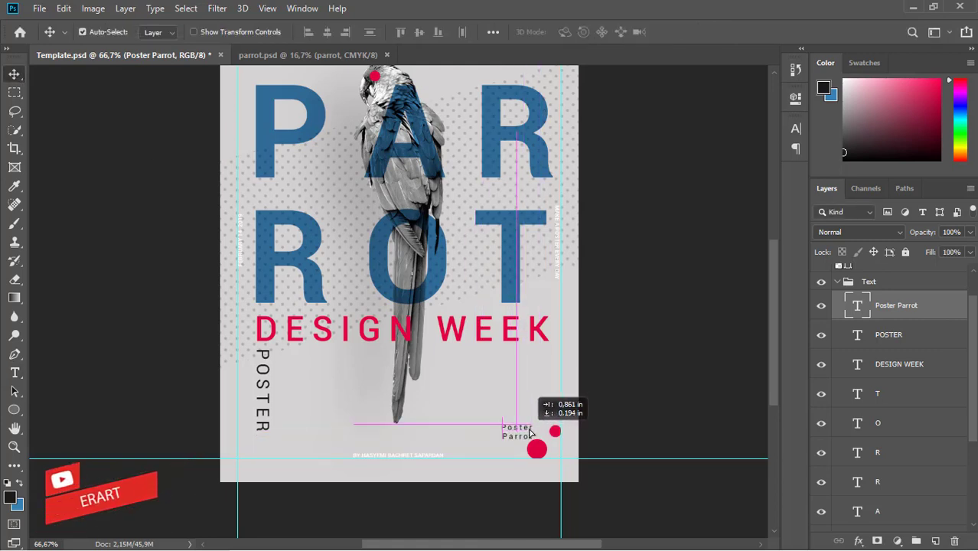
pyautogui.moveTo(531, 433); pyautogui.dragTo(539, 426)
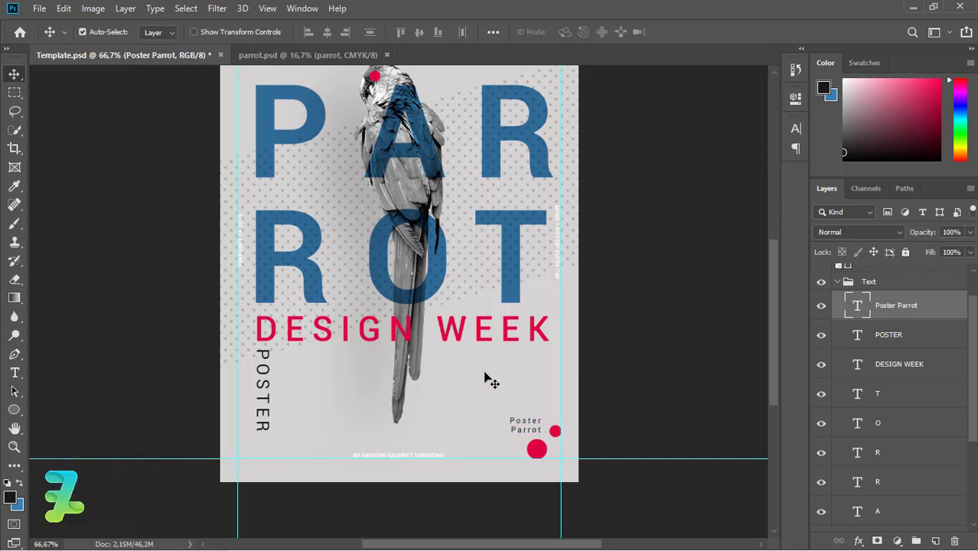
pyautogui.click(838, 281)
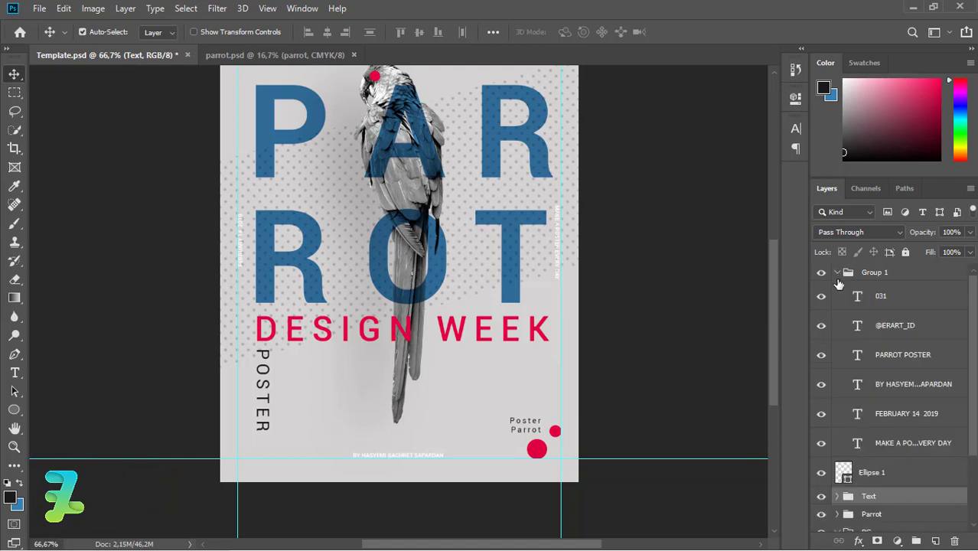
pyautogui.doubleClick(858, 297)
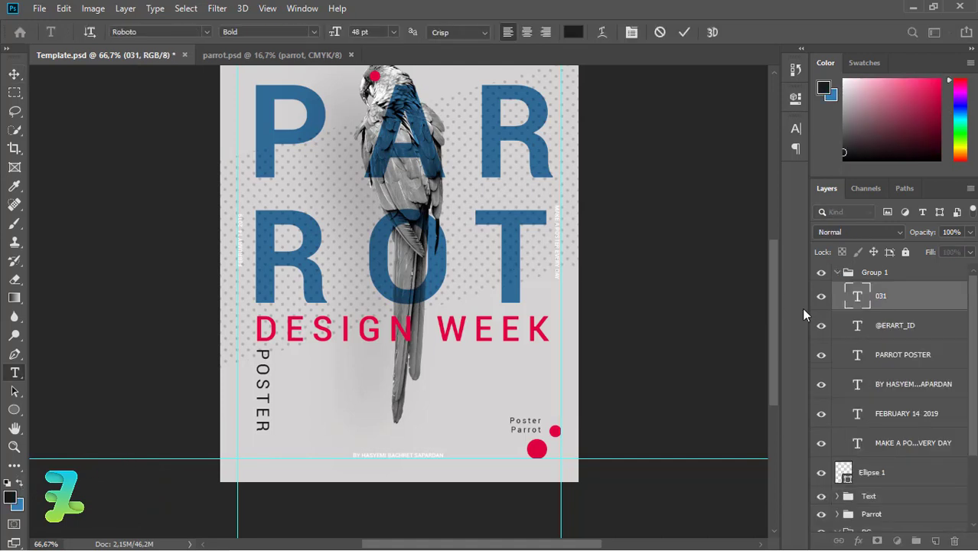
pyautogui.click(857, 327)
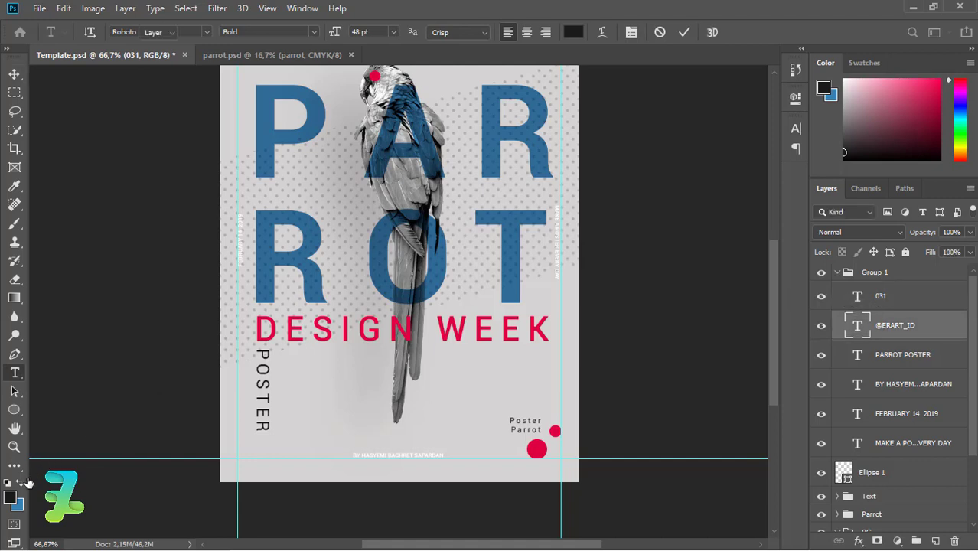
pyautogui.click(857, 354)
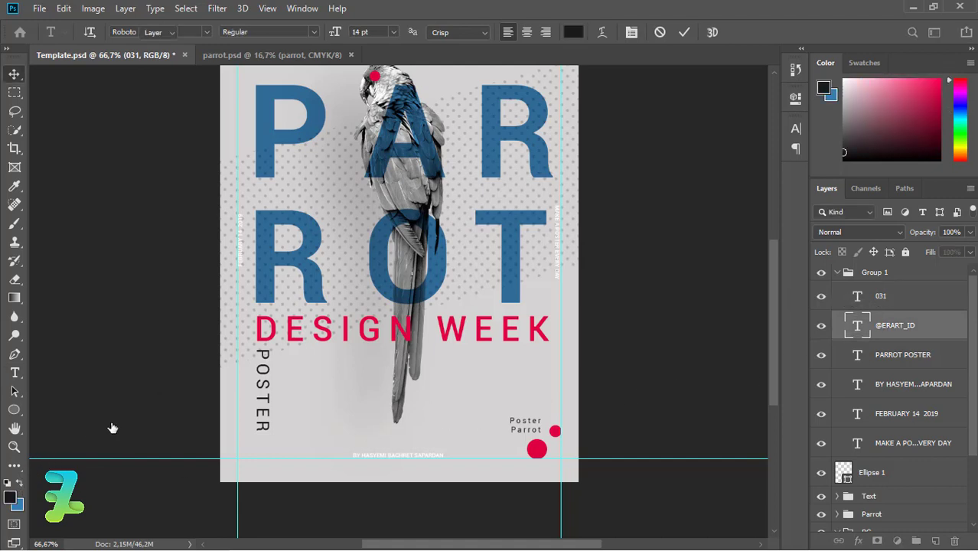
pyautogui.click(20, 488)
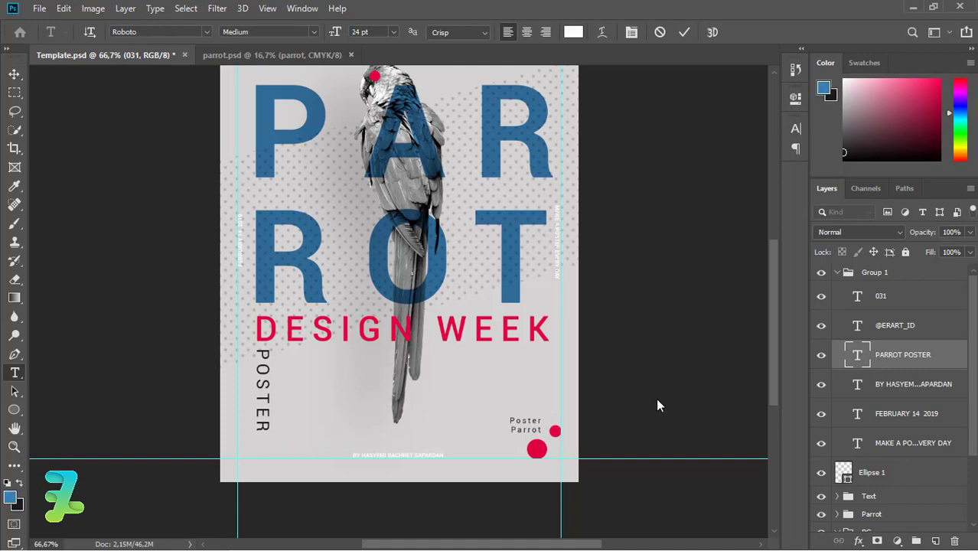
pyautogui.doubleClick(859, 387)
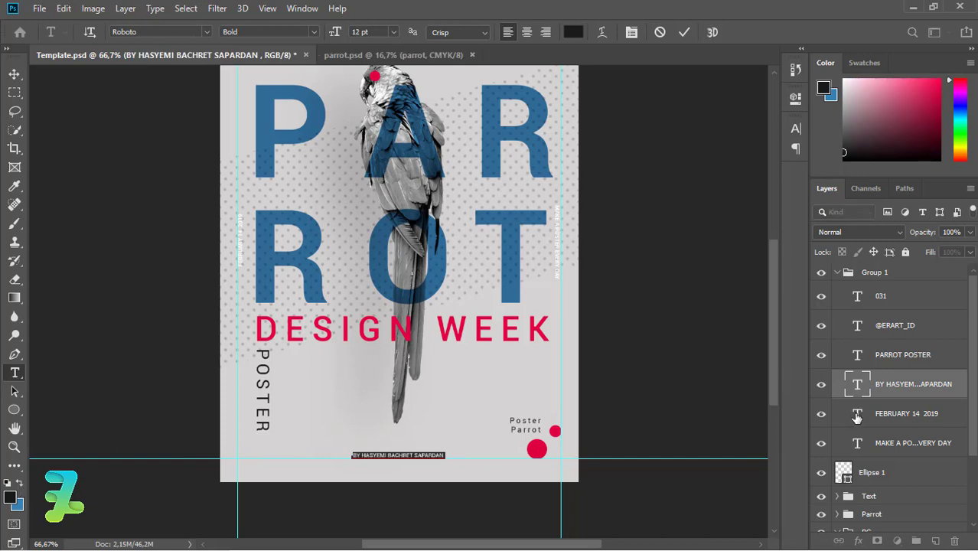
pyautogui.click(857, 417)
pyautogui.press('v')
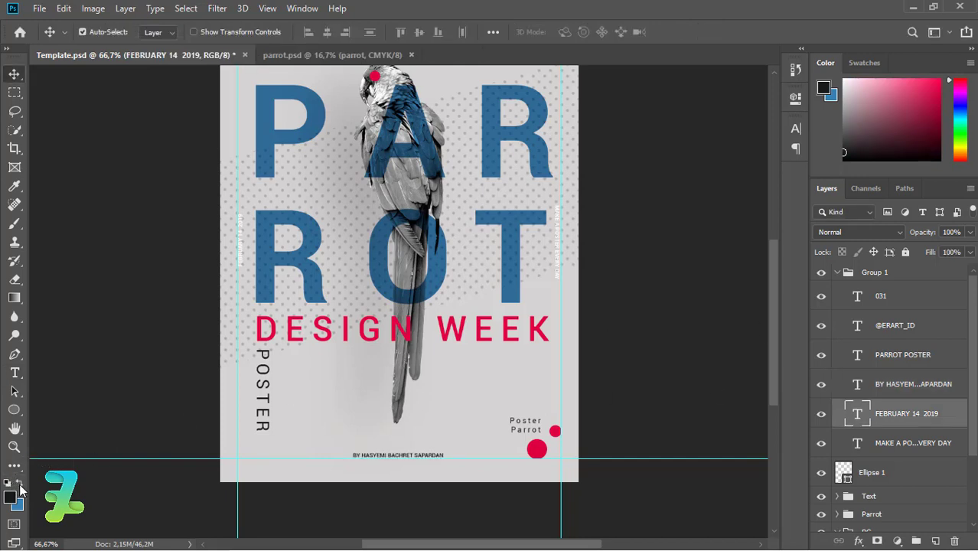
pyautogui.click(20, 488)
pyautogui.click(21, 489)
# Turn the vertical MAKE A POSTER EVERY DAY slogan and FEBRUARY 14 2019 date black
pyautogui.doubleClick(855, 444)
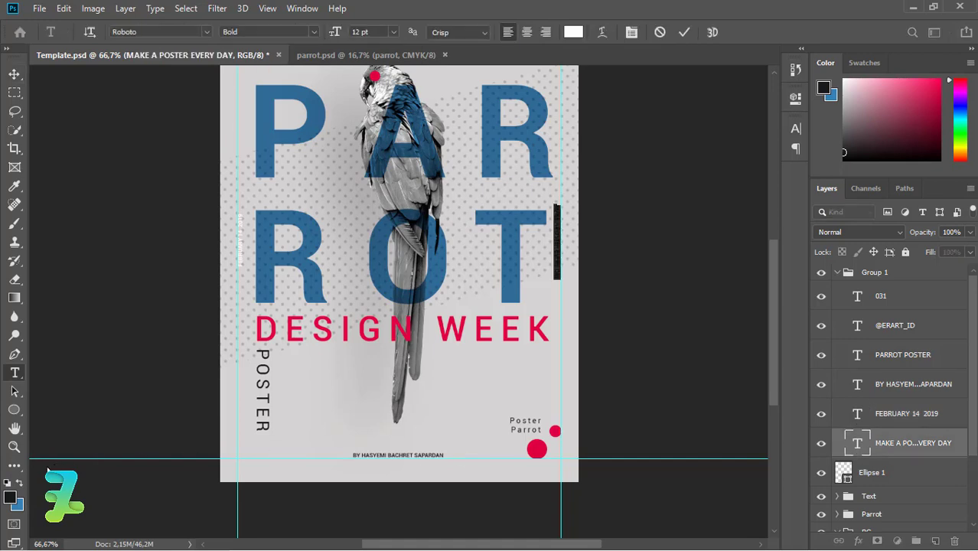
pyautogui.click(23, 486)
pyautogui.click(23, 486)
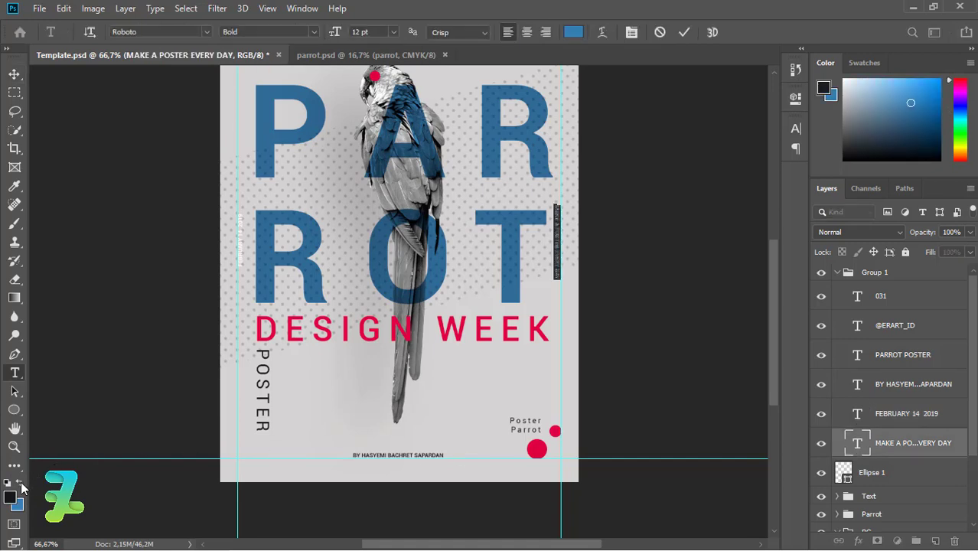
pyautogui.click(860, 414)
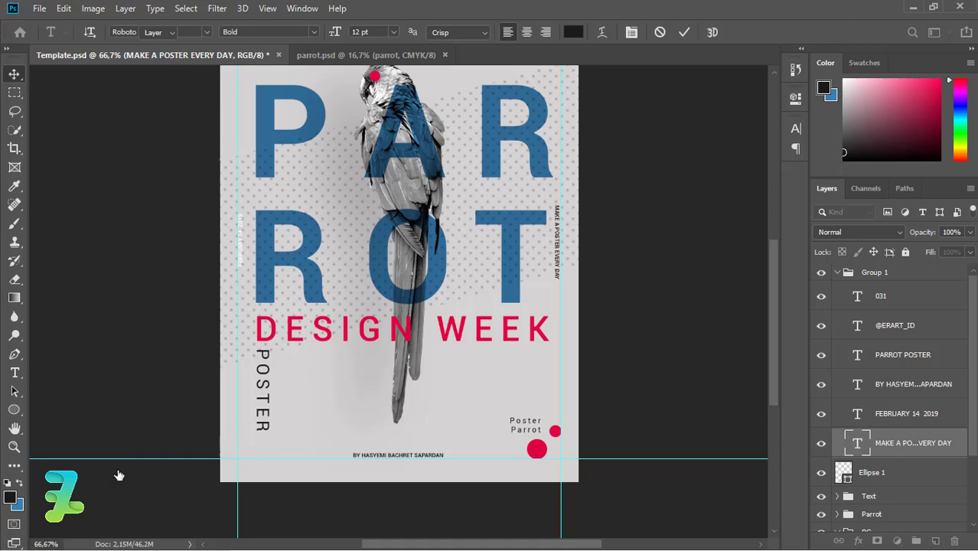
pyautogui.click(21, 486)
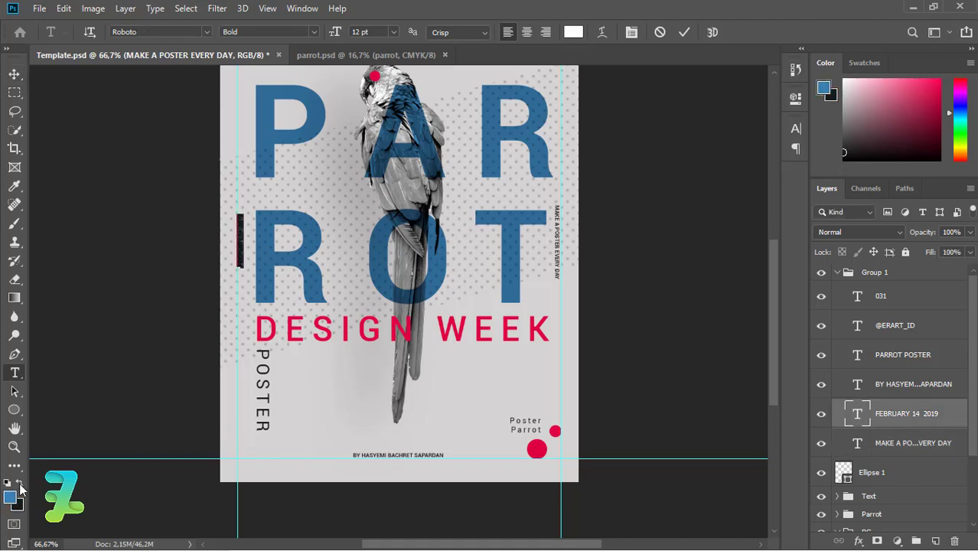
pyautogui.press('x')
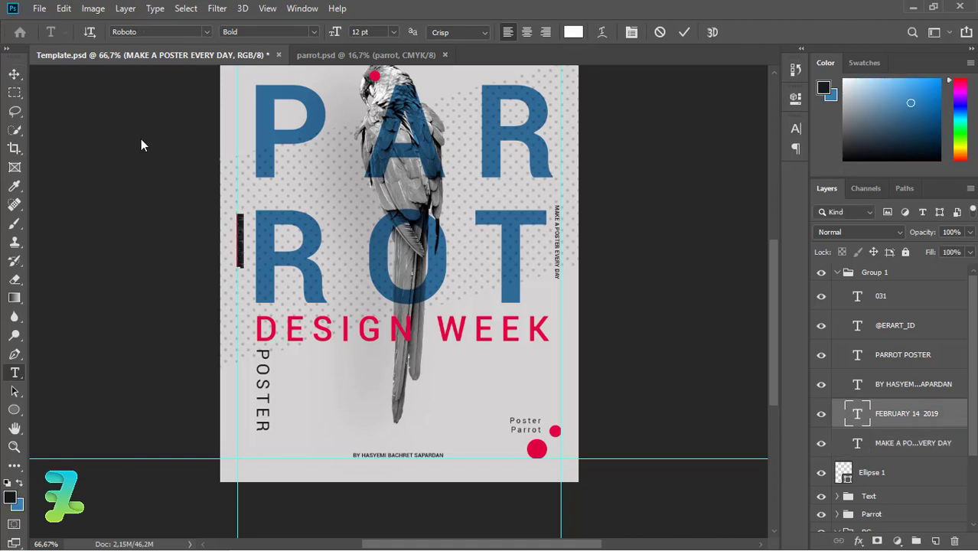
pyautogui.hotkey('ctrl', 'Return')
# Zoom out to 50% to view the whole finished poster
pyautogui.press('v')
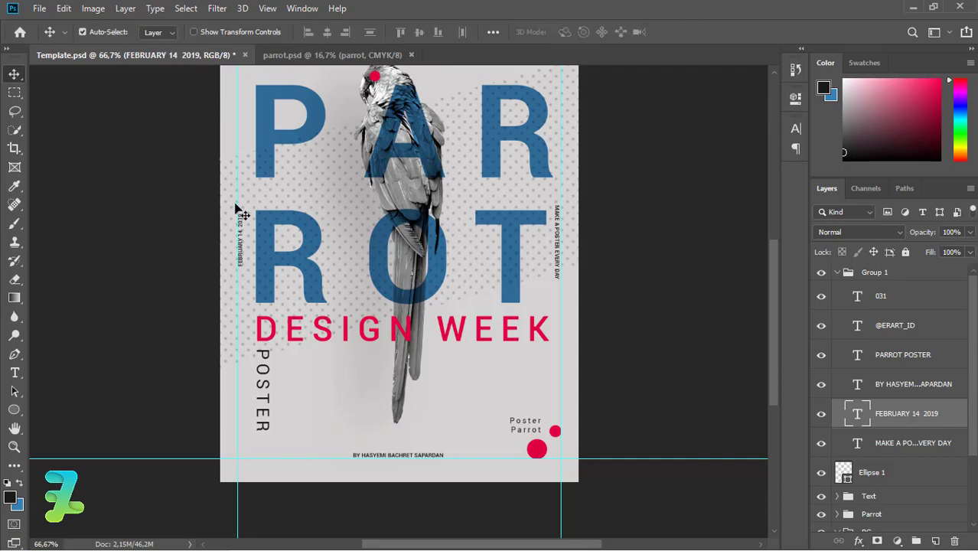
pyautogui.hotkey('ctrl', '-')
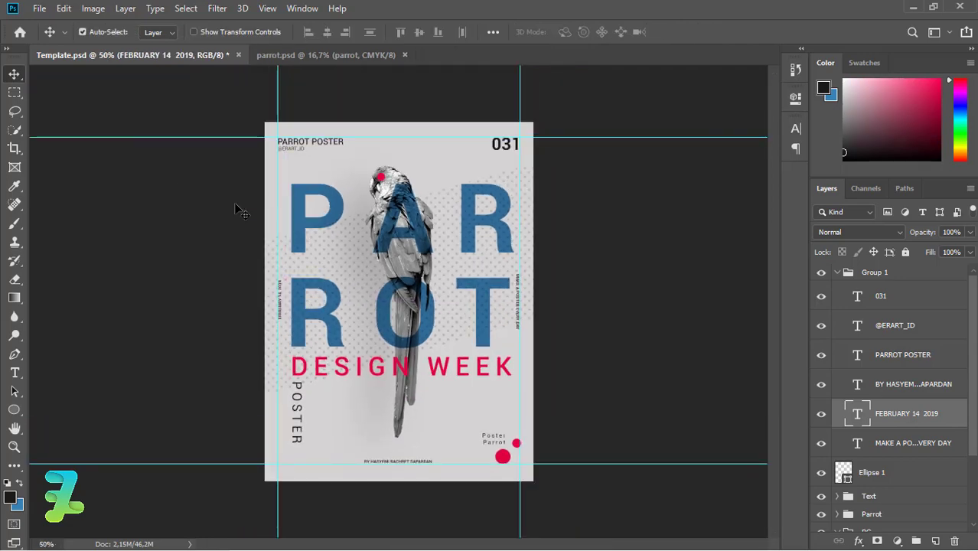